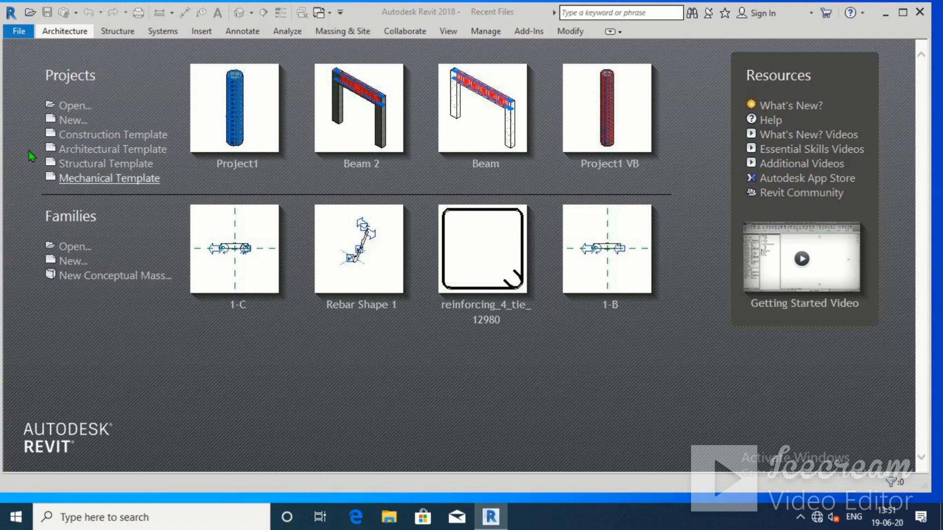
Create a new project based on the Structural Template
click(50, 121)
click(369, 228)
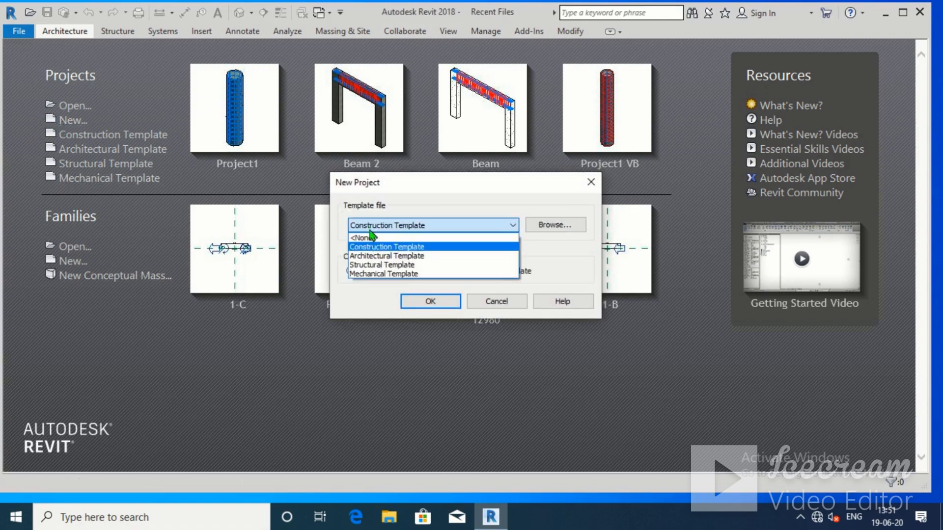
click(379, 265)
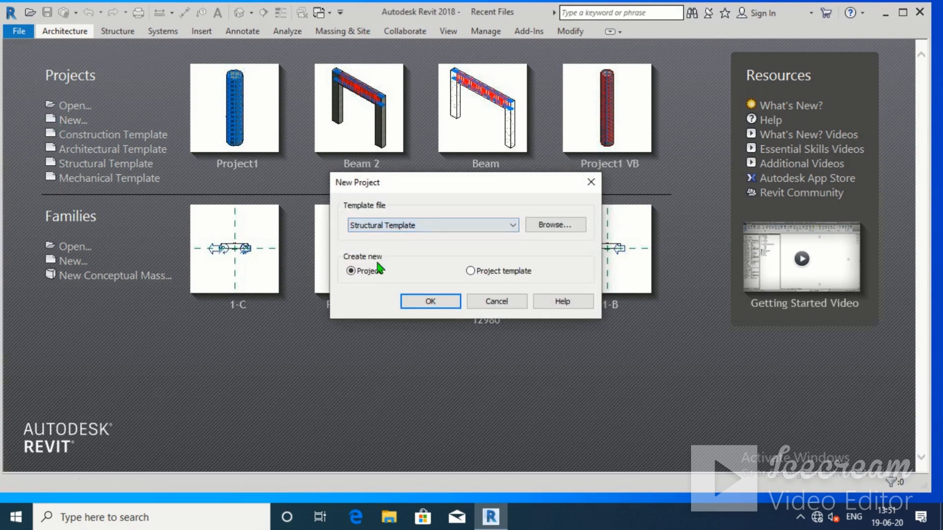
click(413, 306)
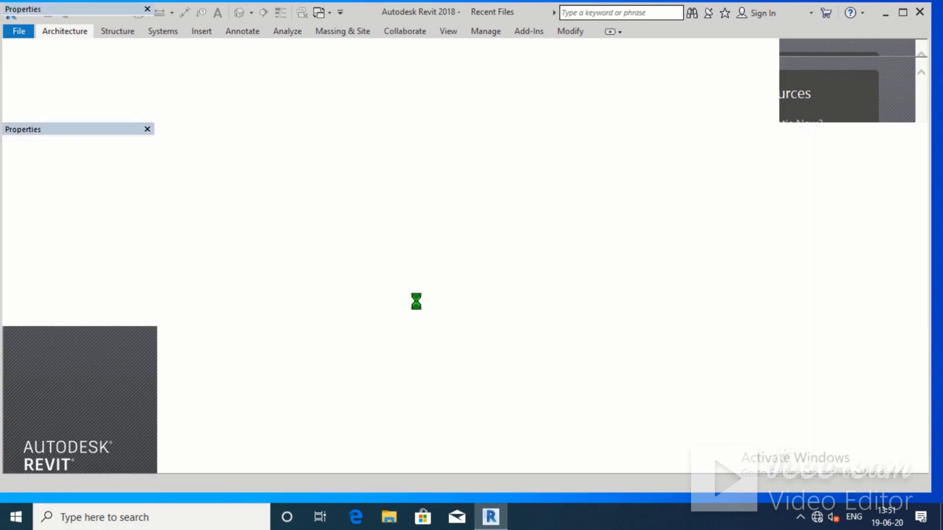
scroll(659, 245, up, 1)
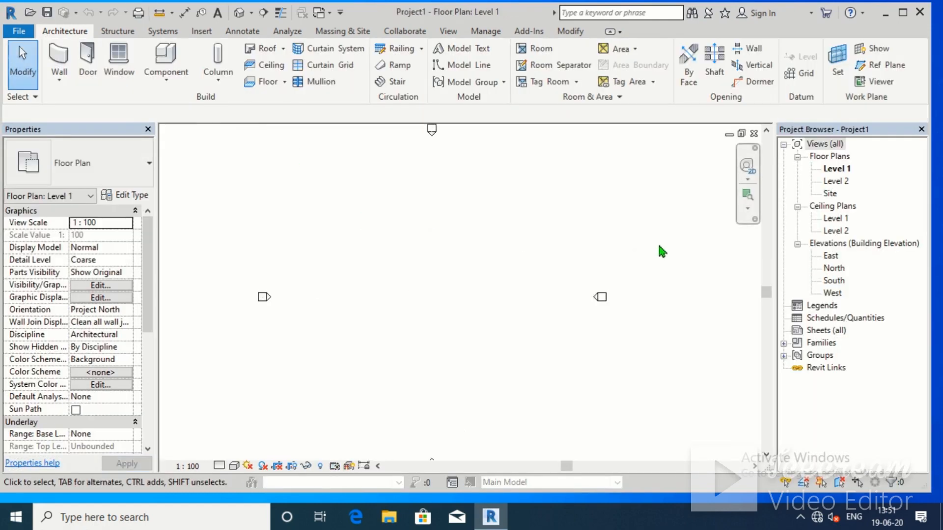
scroll(660, 244, down, 2)
middle_drag(648, 263, 592, 240)
middle_click(591, 240)
middle_click(591, 240)
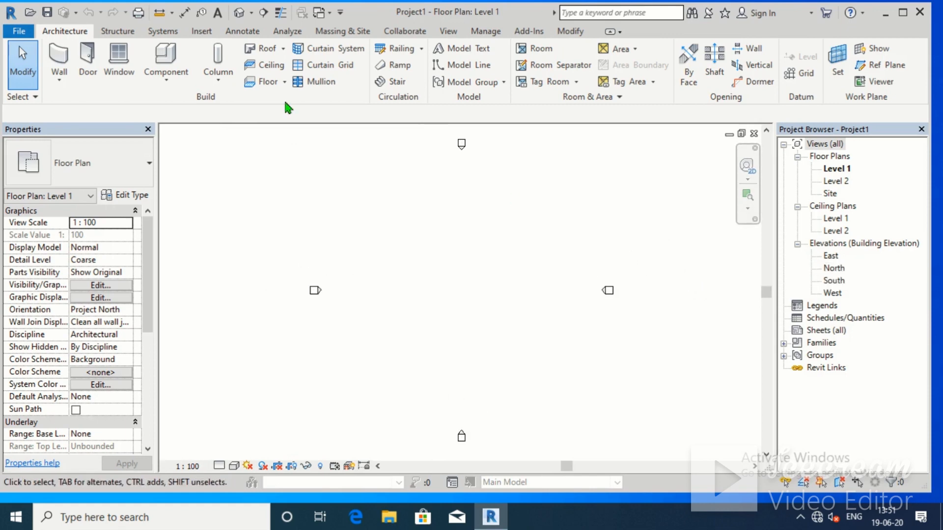
Load the M_Concrete-Round-Column family for structural column placement from the India library's Structural Columns, Concrete folder
click(215, 84)
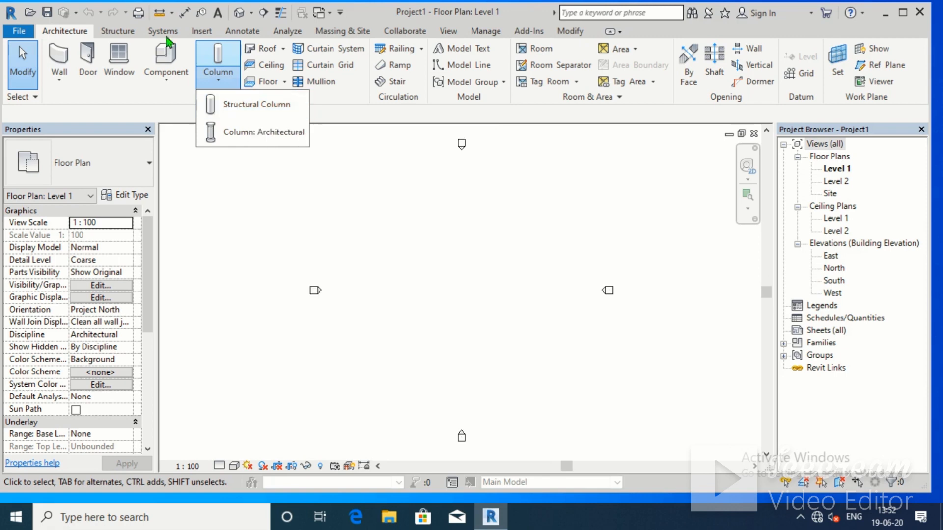
click(111, 34)
click(111, 36)
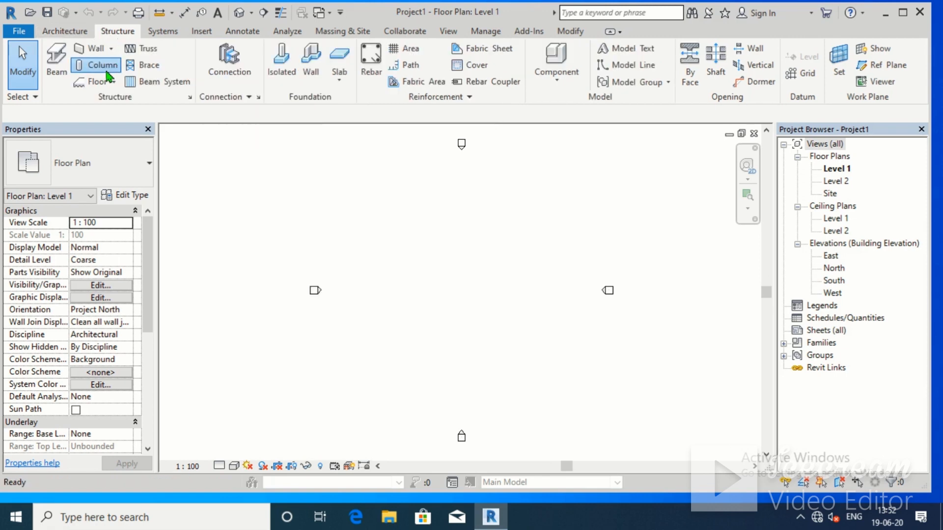
click(93, 64)
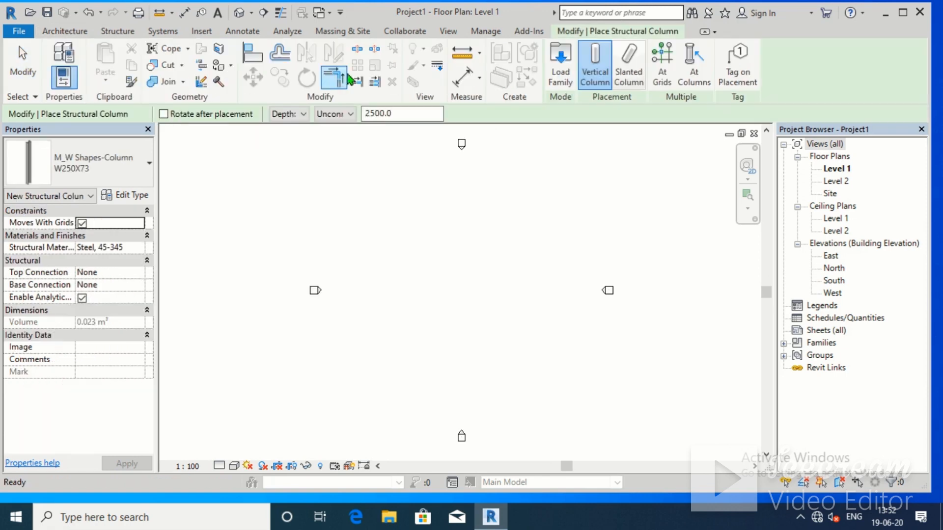
click(560, 69)
double_click(305, 172)
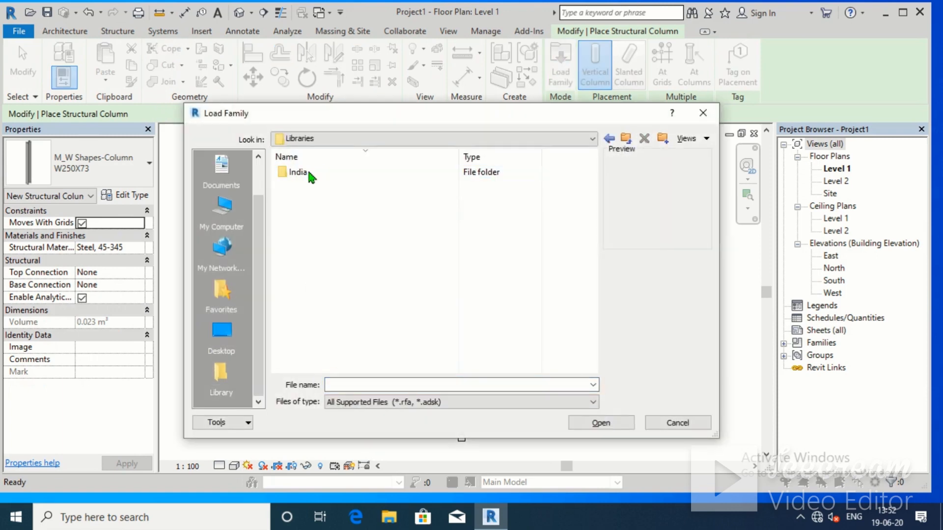
double_click(298, 172)
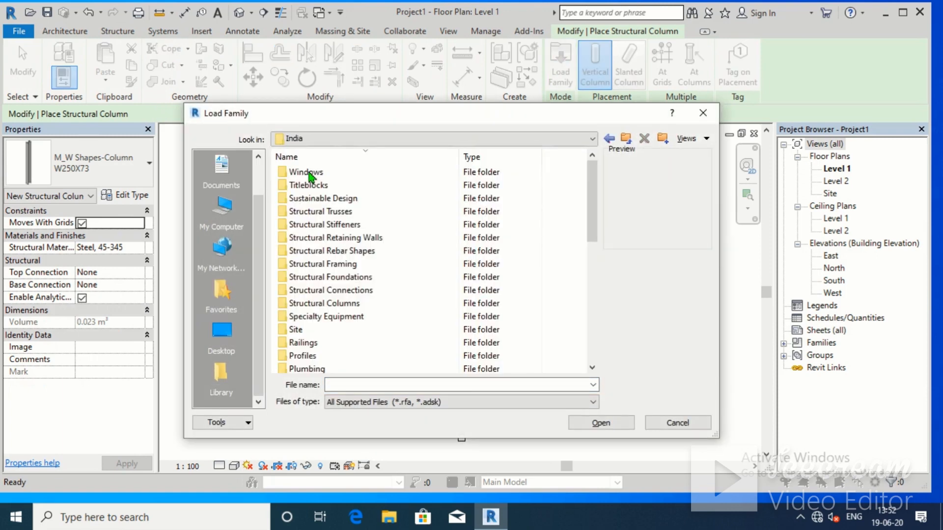
double_click(323, 304)
double_click(314, 225)
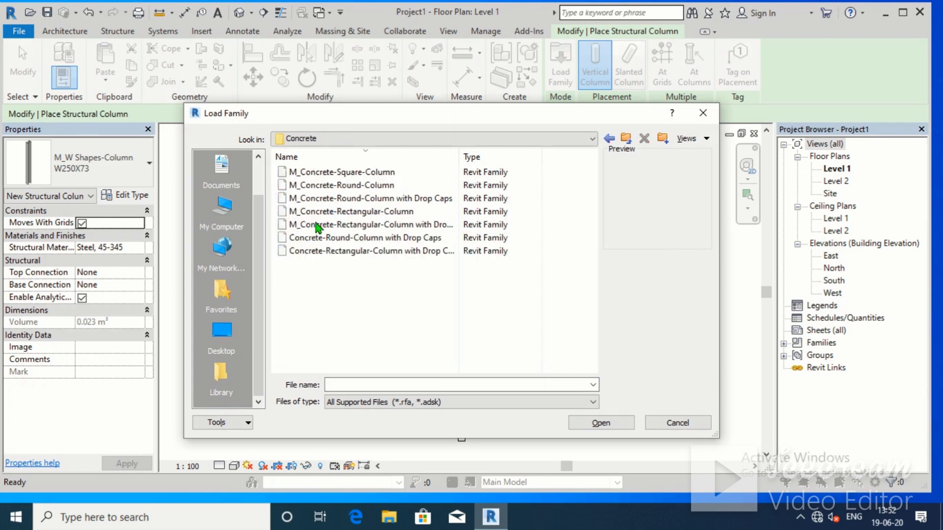
click(348, 186)
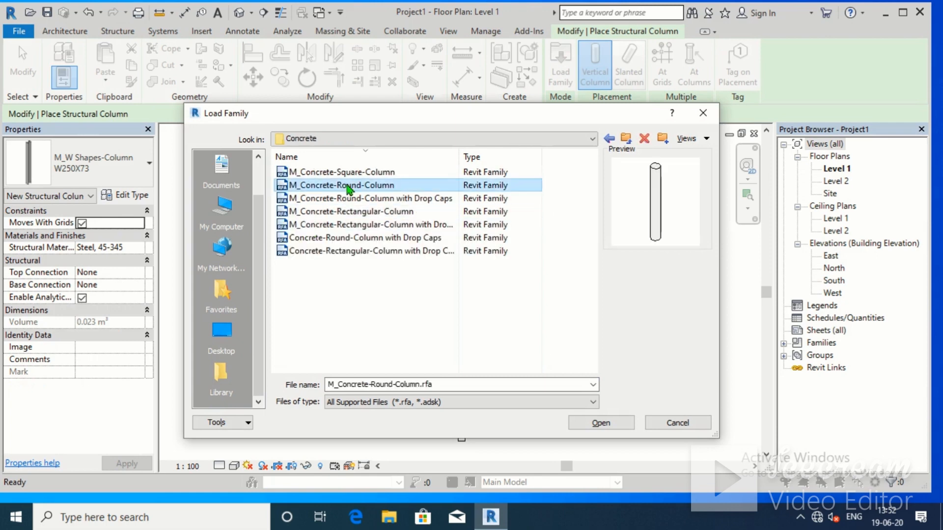
click(607, 425)
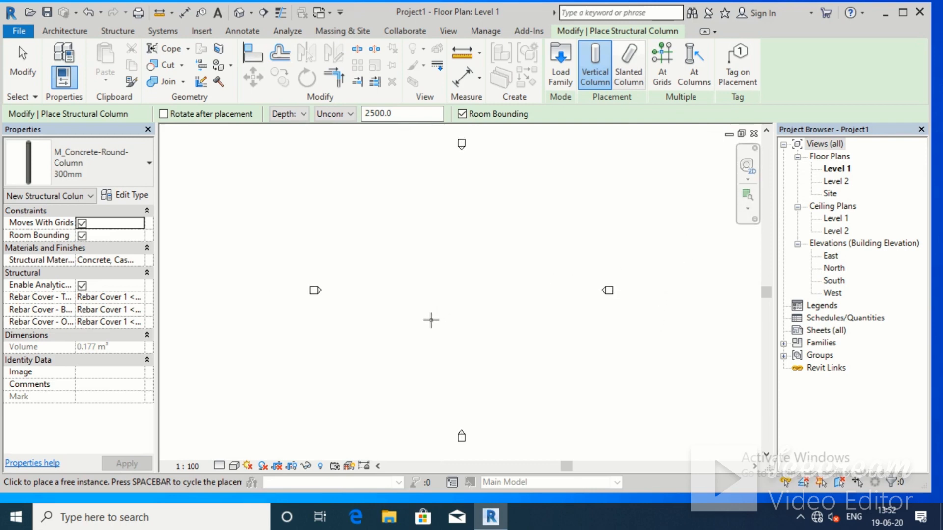
Place one 300mm round concrete column in the middle of the Level 1 plan and show it in the default 3D view
click(456, 283)
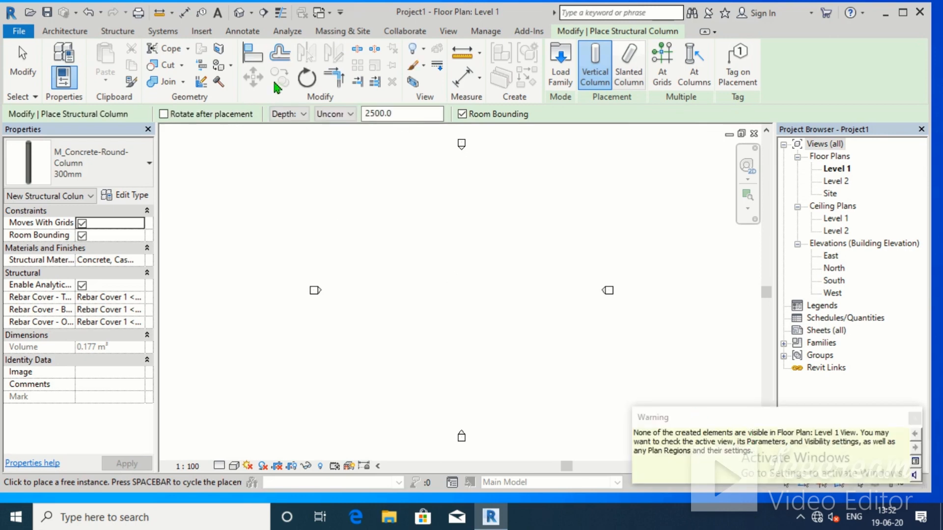
click(252, 14)
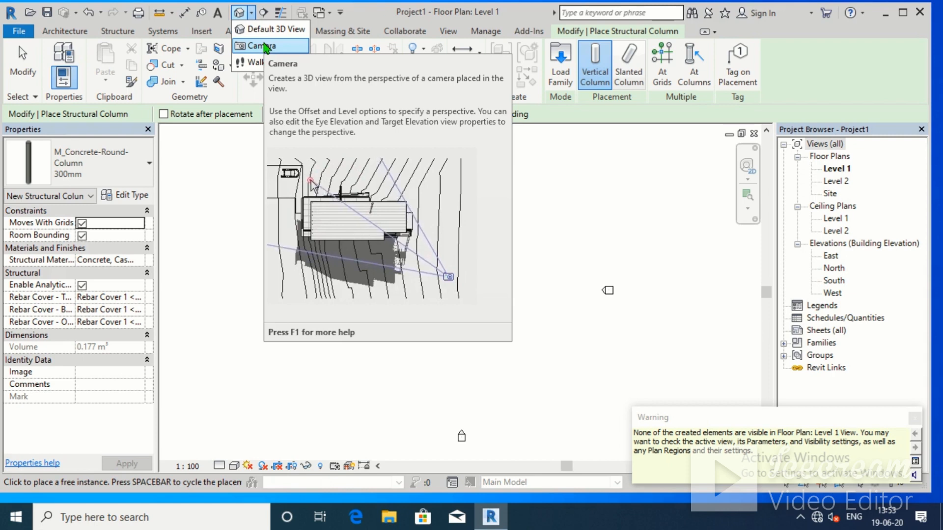
click(264, 37)
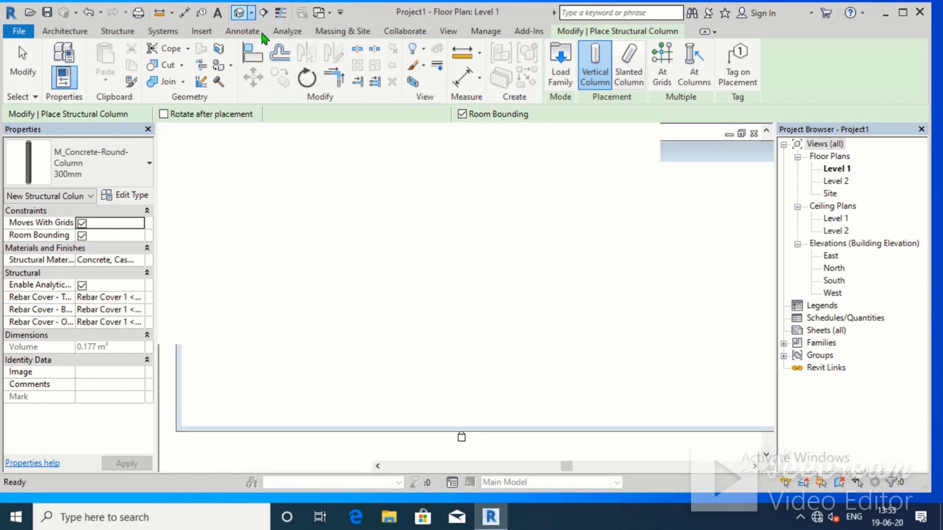
key(Escape)
Set the round column's top level to Level 2 and its base offset to 0
click(462, 170)
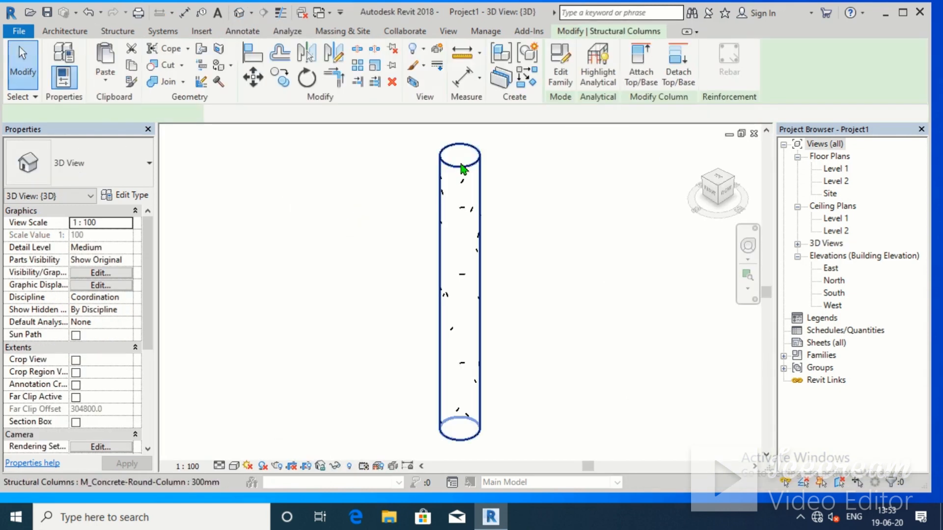
scroll(461, 170, down, 2)
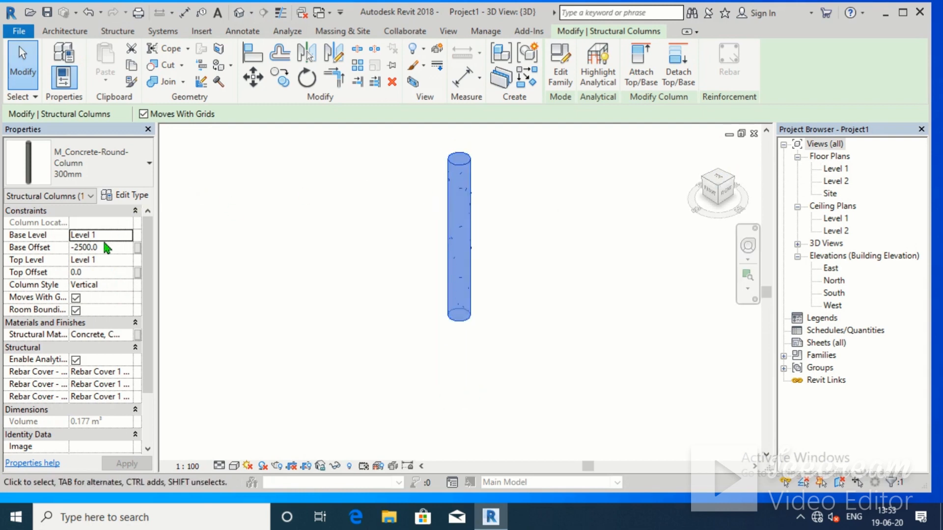
click(105, 260)
click(128, 261)
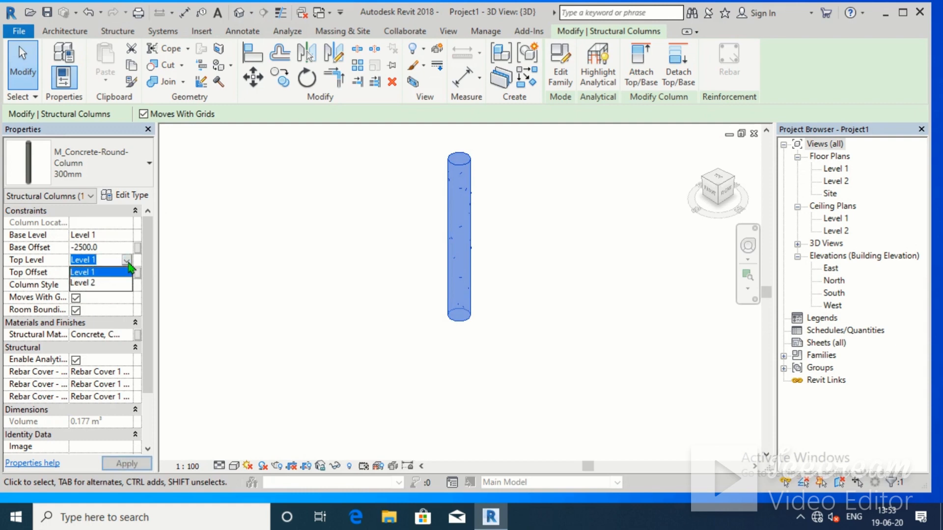
click(94, 283)
click(109, 246)
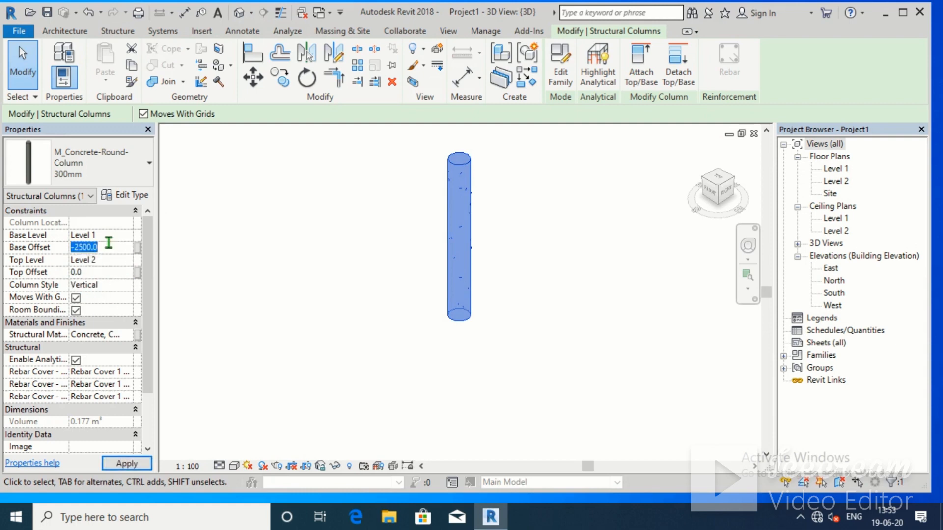
text(0)
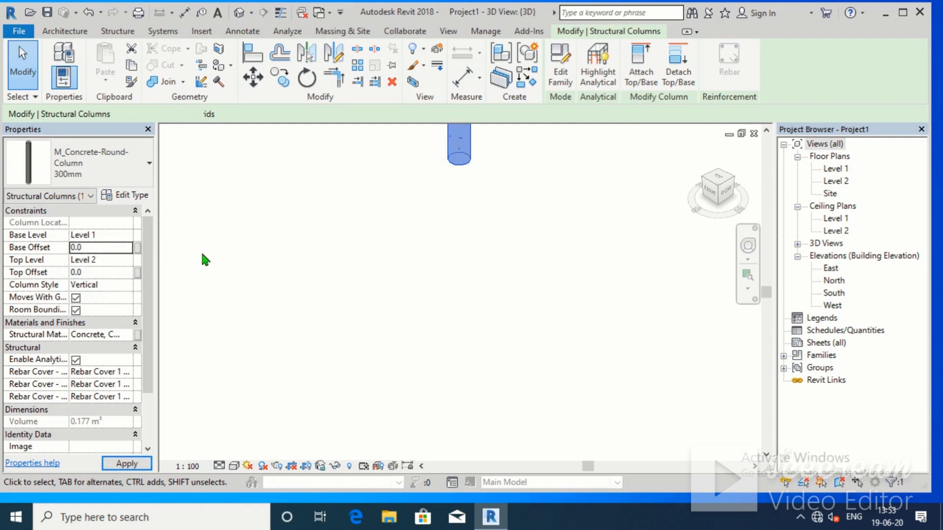
scroll(216, 246, down, 4)
middle_drag(289, 304, 540, 400)
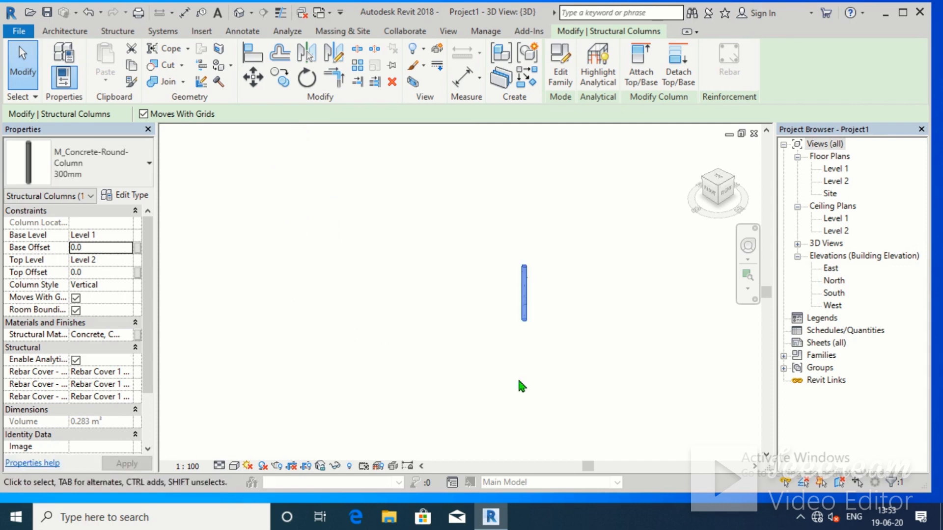
scroll(537, 255, up, 2)
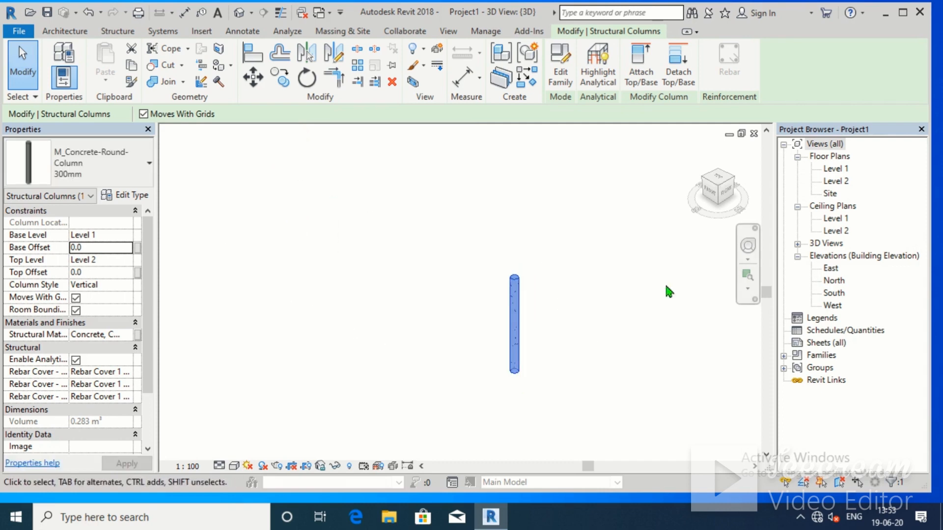
Open the Level 1 floor plan and set its view scale to 1:25
double_click(839, 169)
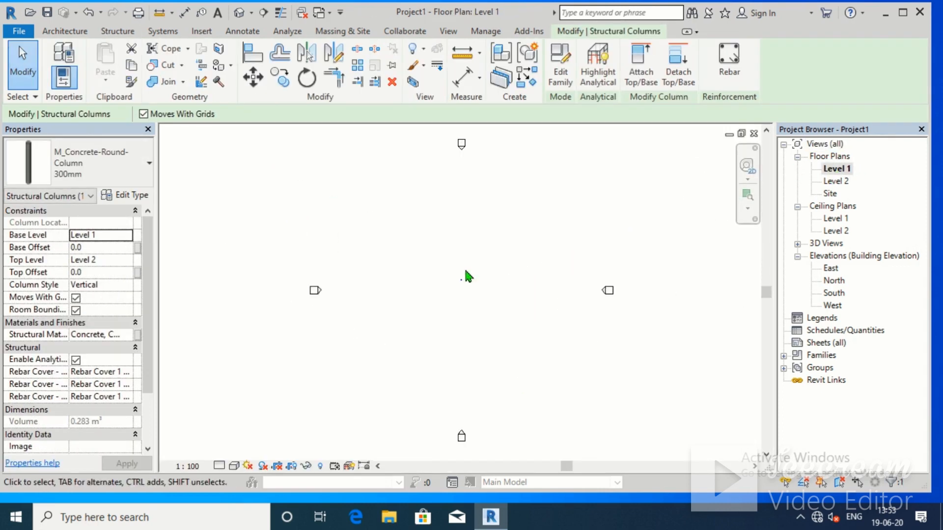
scroll(467, 276, up, 2)
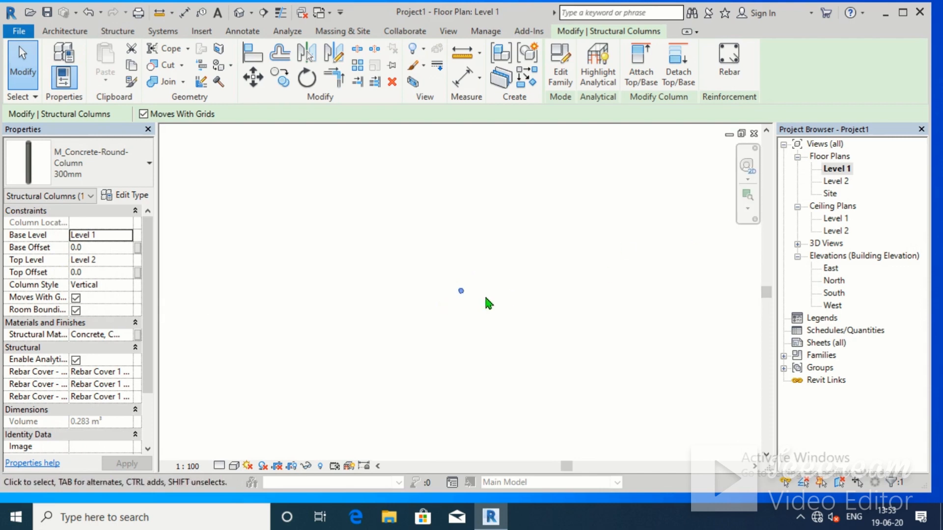
scroll(466, 302, up, 3)
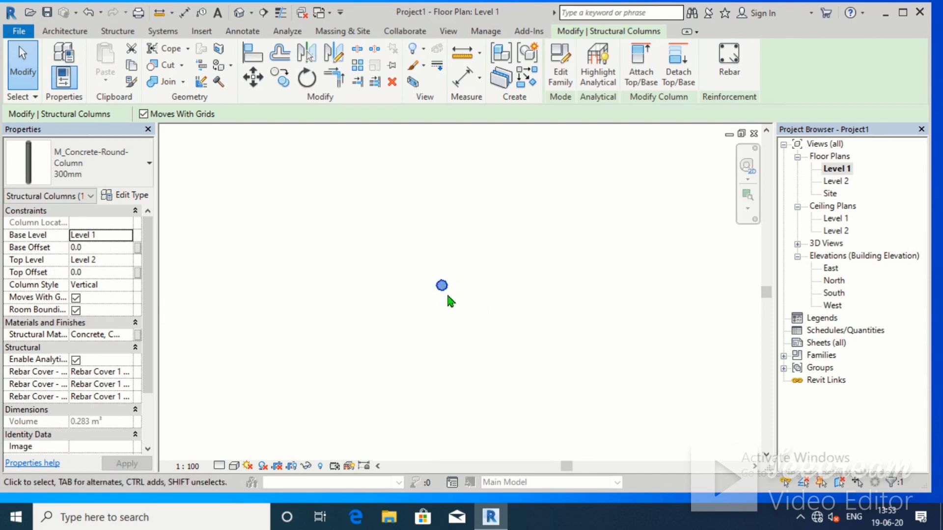
click(197, 470)
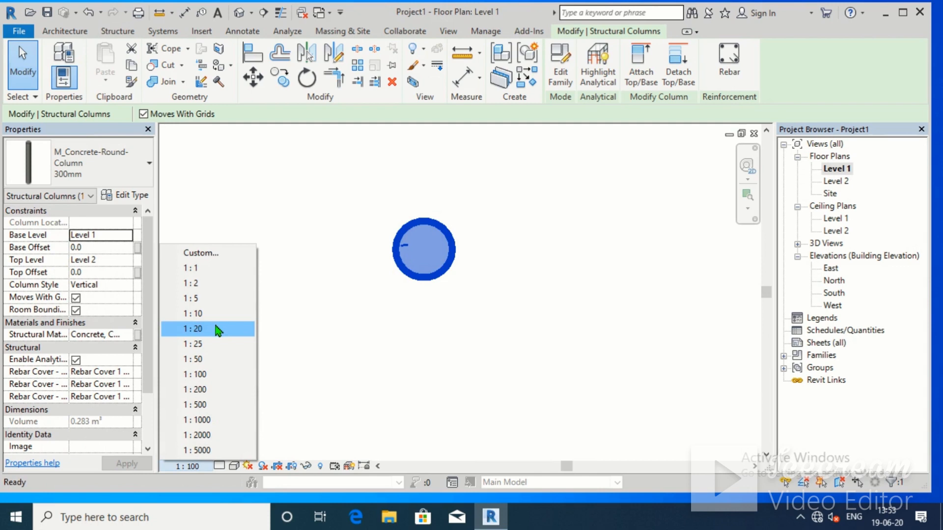
click(218, 344)
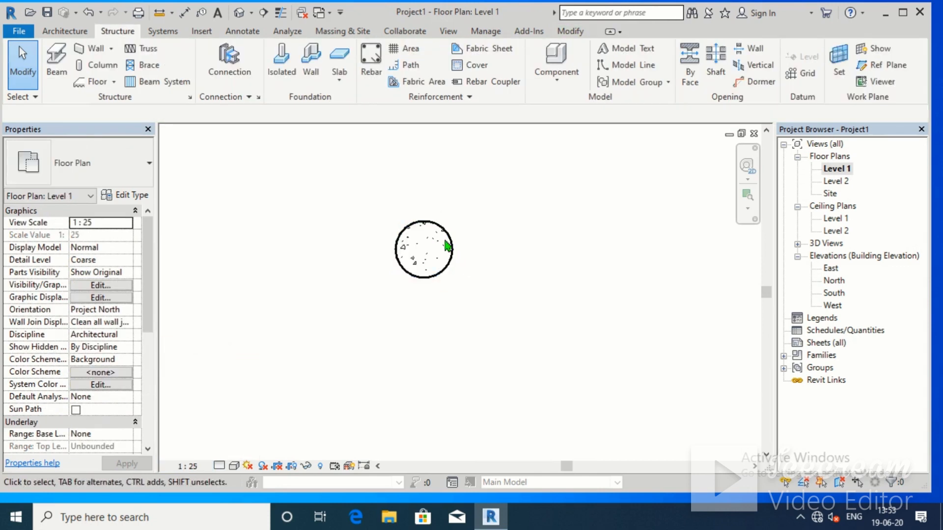
Change the round concrete column's type to 600mm
click(447, 245)
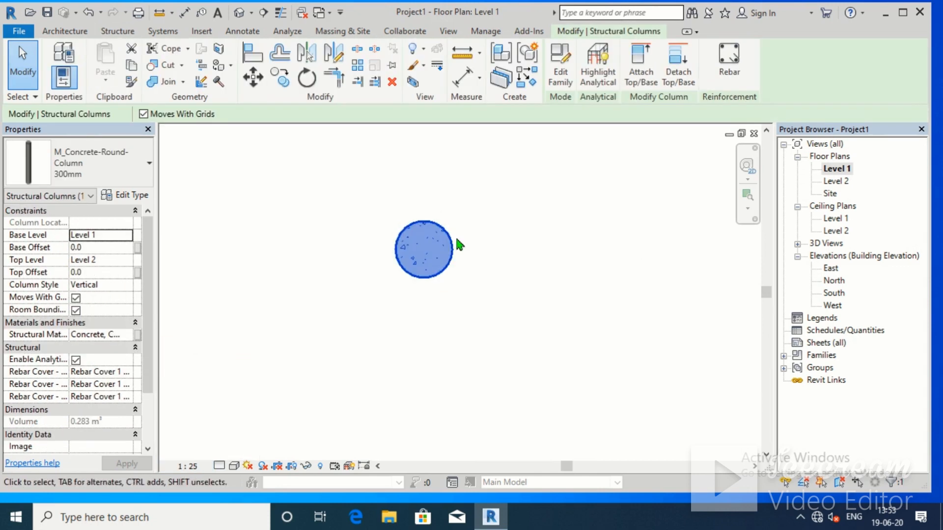
click(103, 177)
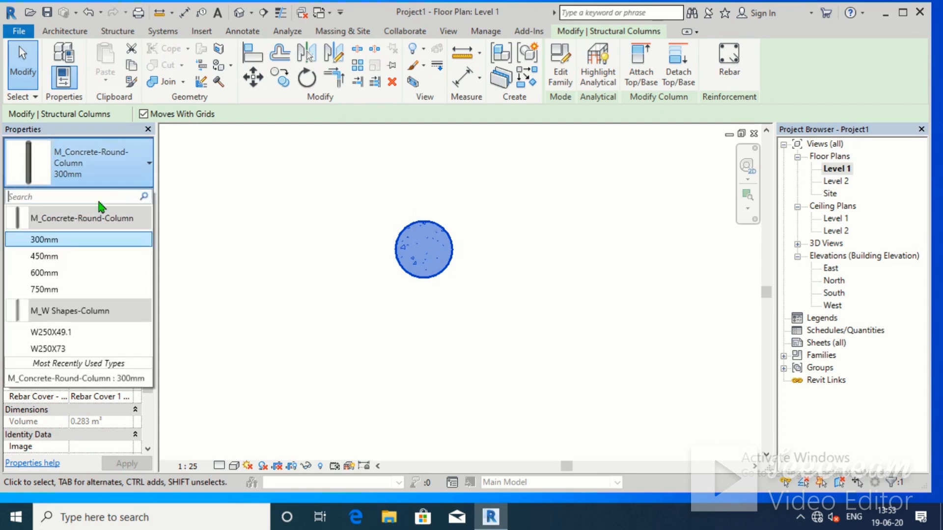
click(94, 272)
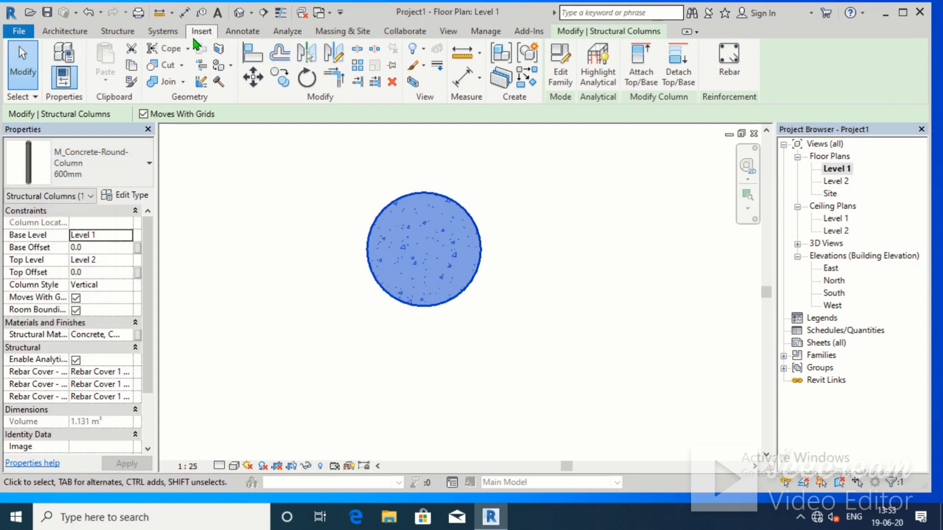
Start the Structural Rebar tool and load the M_00 and M_T3 shapes from the India library's Structural Rebar Shapes folder
click(124, 33)
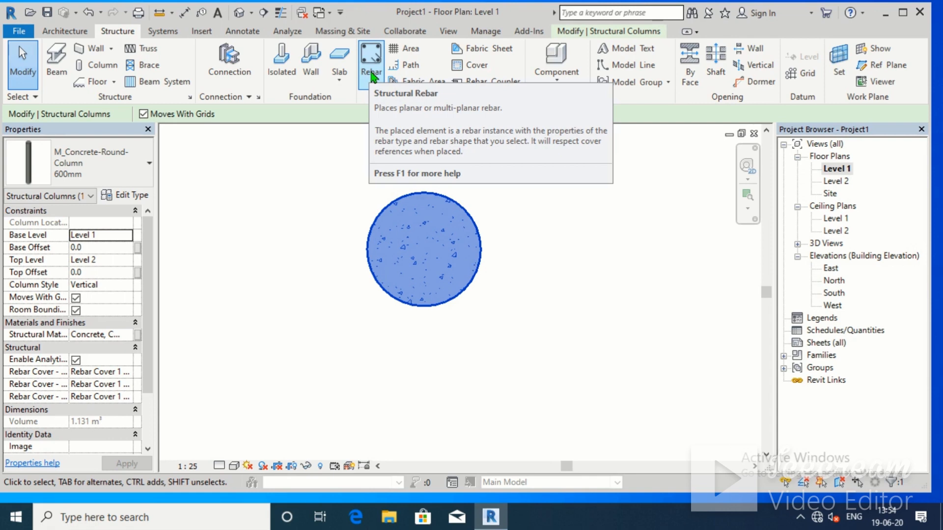
click(371, 74)
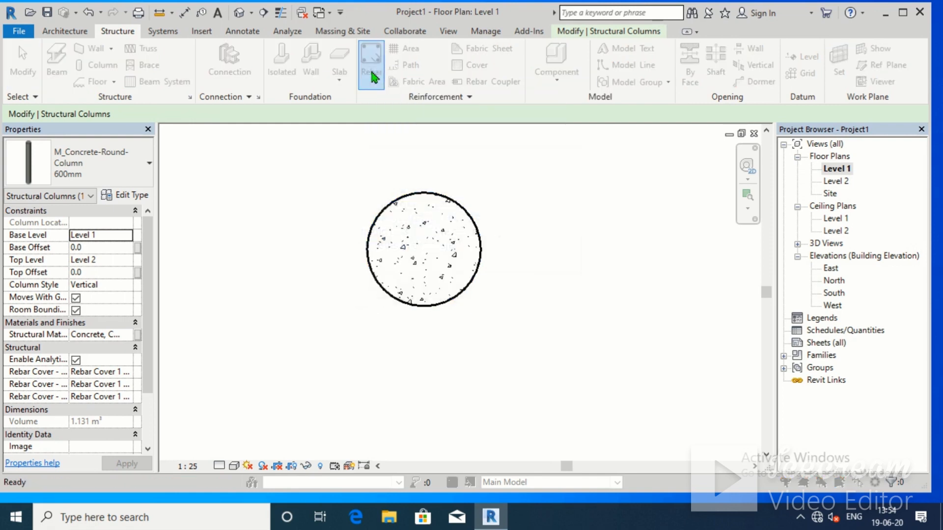
click(493, 287)
click(502, 266)
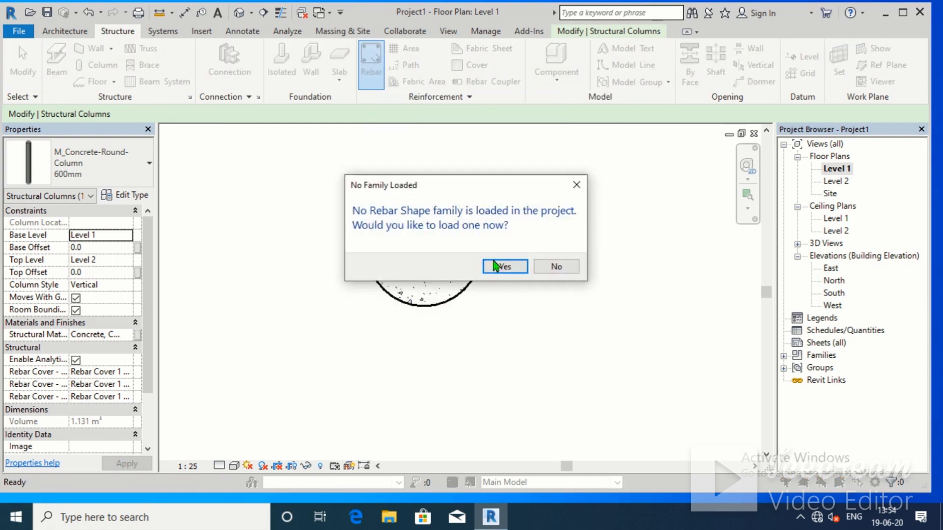
click(388, 175)
double_click(388, 176)
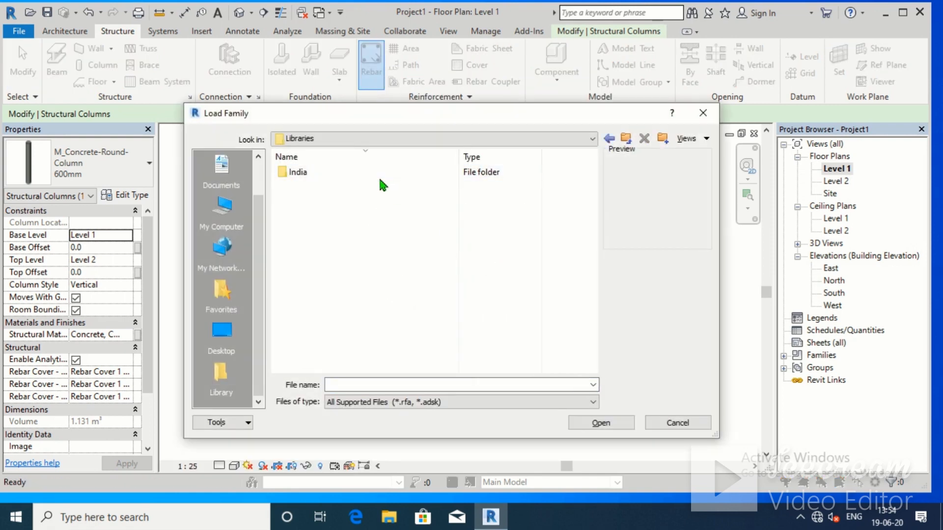
double_click(381, 173)
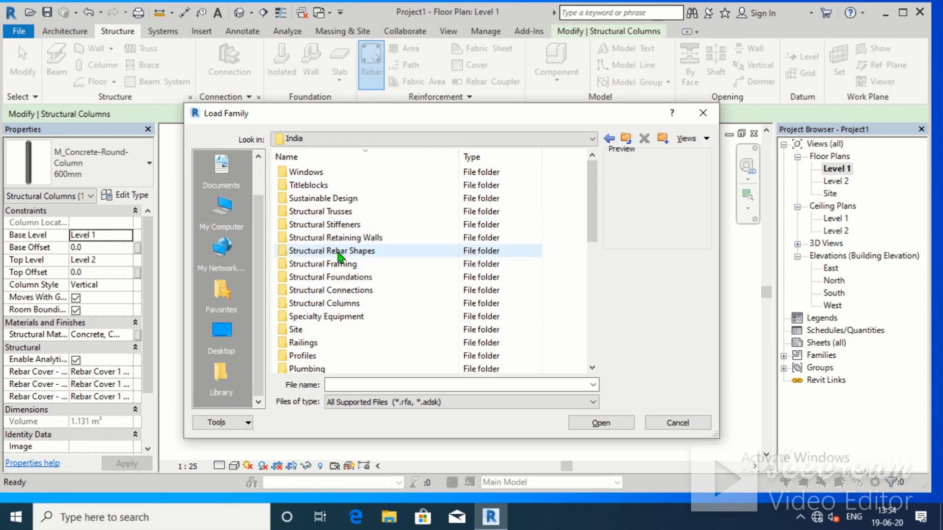
double_click(295, 250)
click(305, 344)
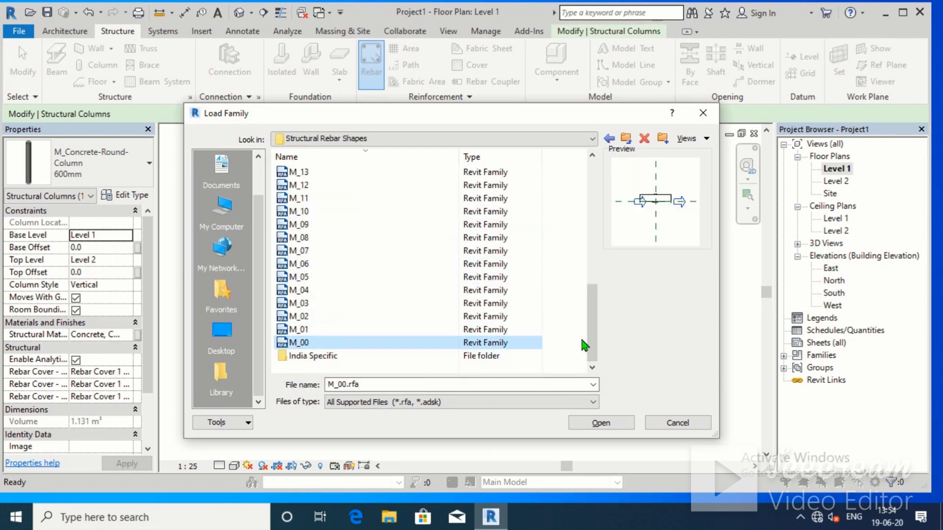
drag(596, 358, 581, 246)
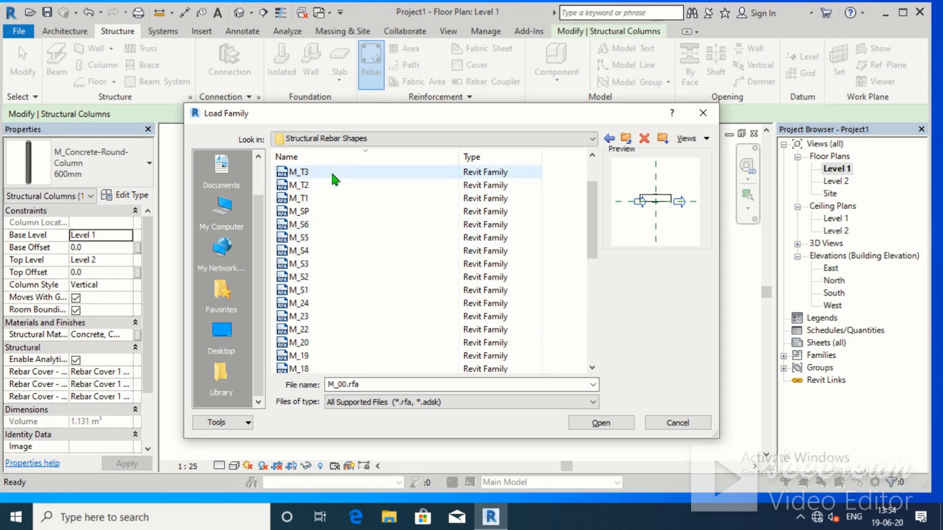
click(332, 175)
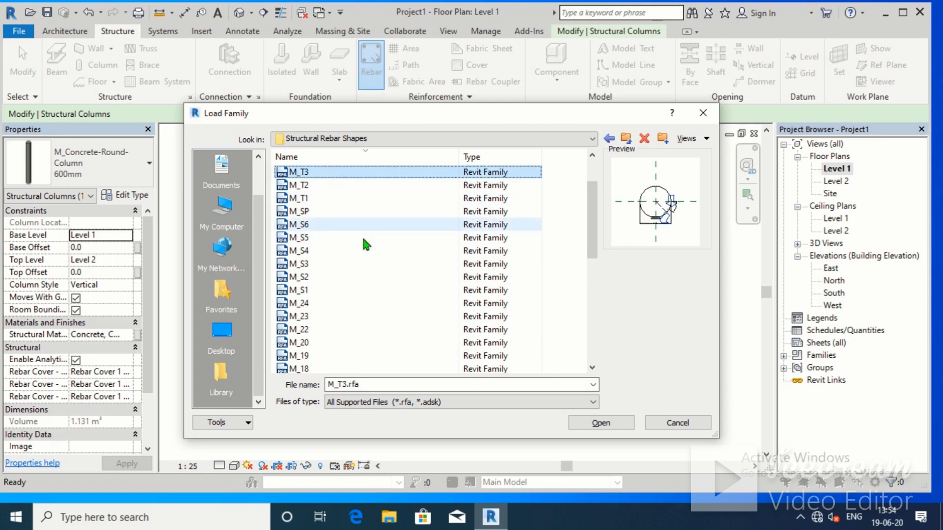
click(601, 423)
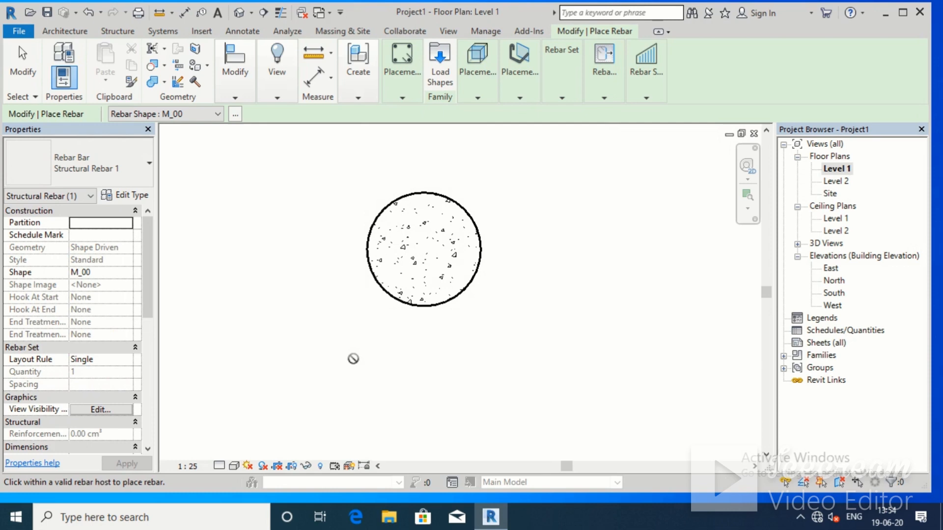
Place an M_T3 circular tie inside the round column, oriented parallel to the work plane
click(236, 116)
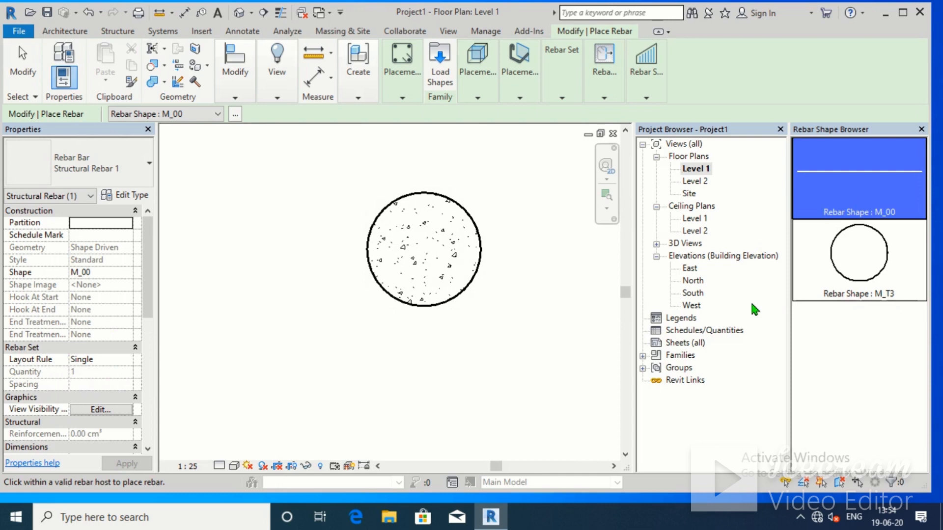
click(856, 286)
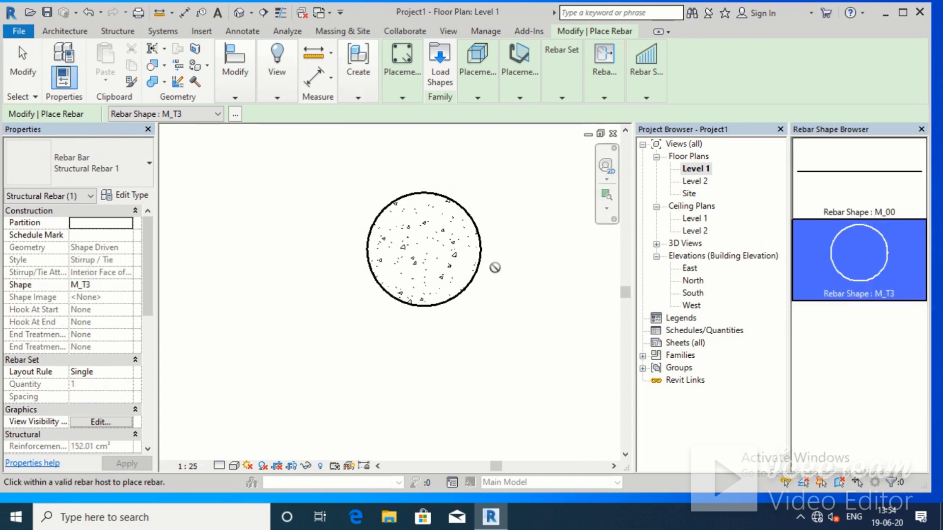
click(478, 98)
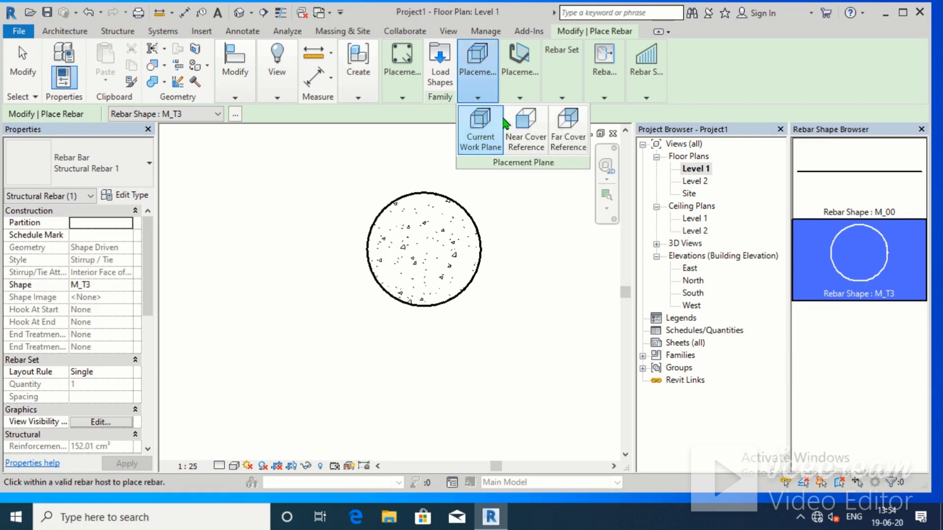
click(520, 98)
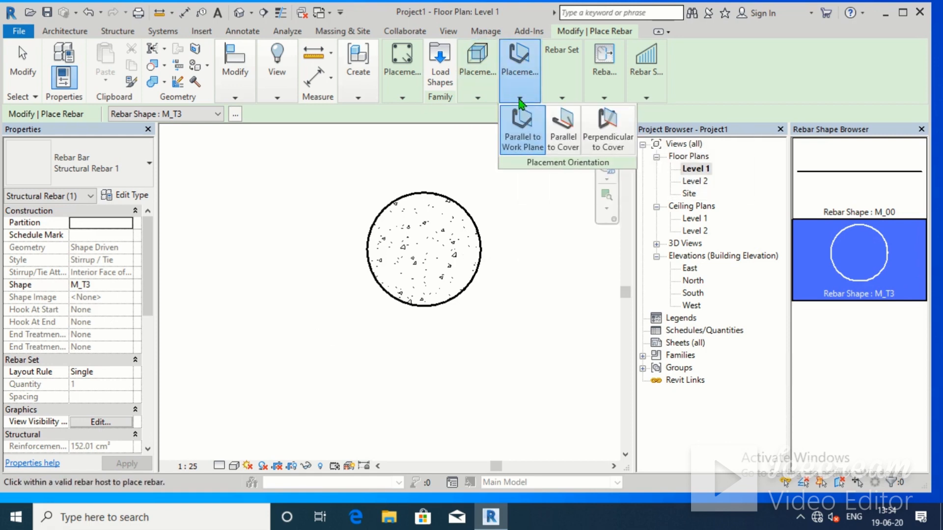
click(522, 137)
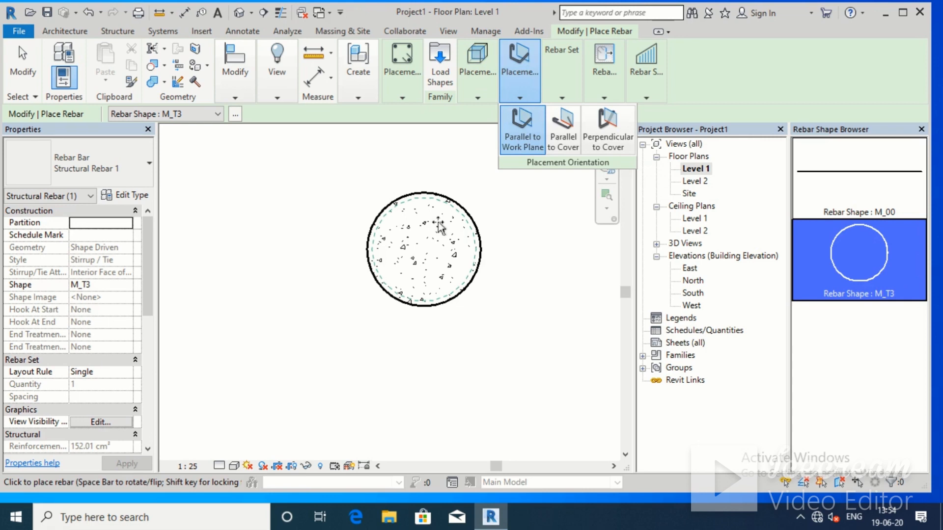
click(426, 252)
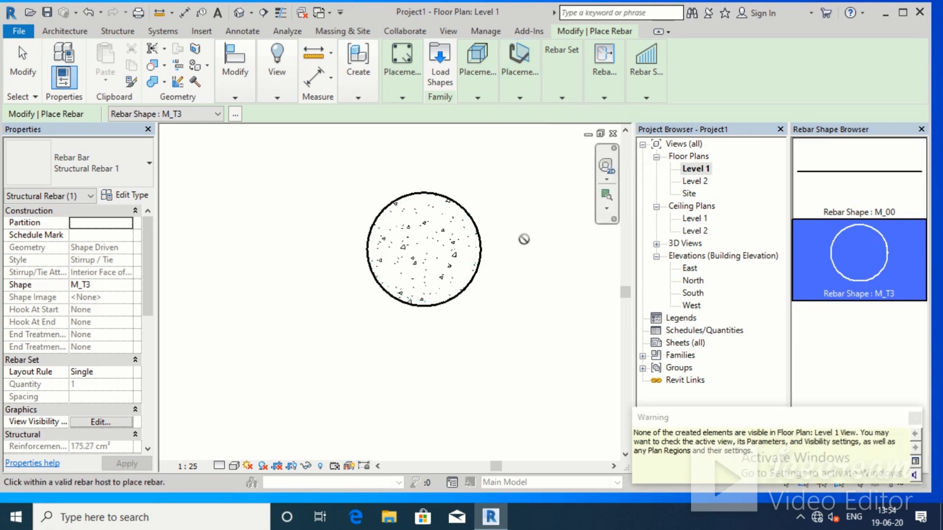
Show the column in the default 3D view with the Wireframe visual style
click(251, 13)
click(266, 29)
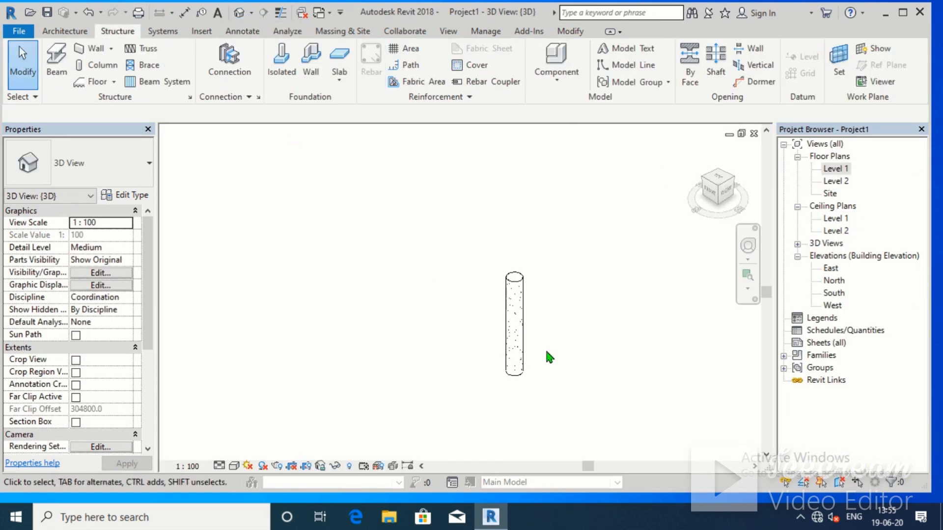
click(230, 467)
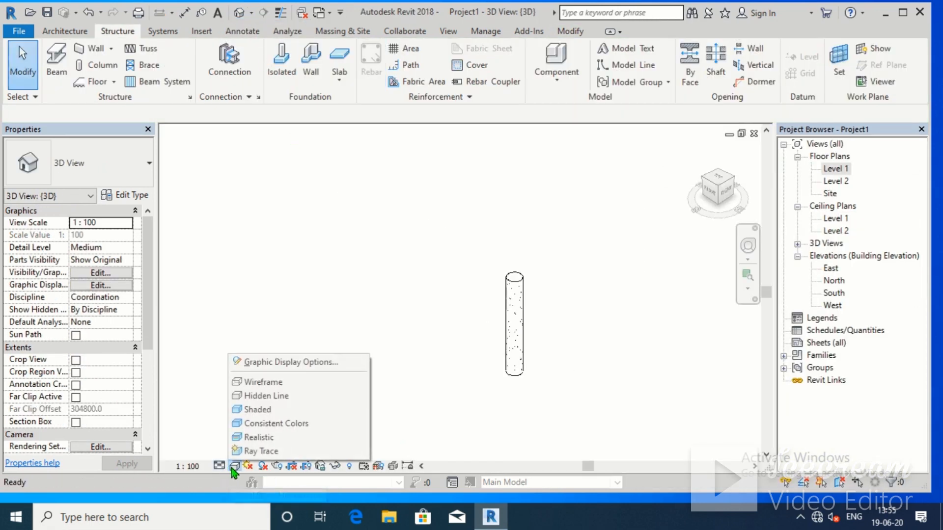
click(263, 383)
Set the circular tie's rebar layout to Maximum Spacing with a spacing of 200 mm
scroll(538, 276, up, 8)
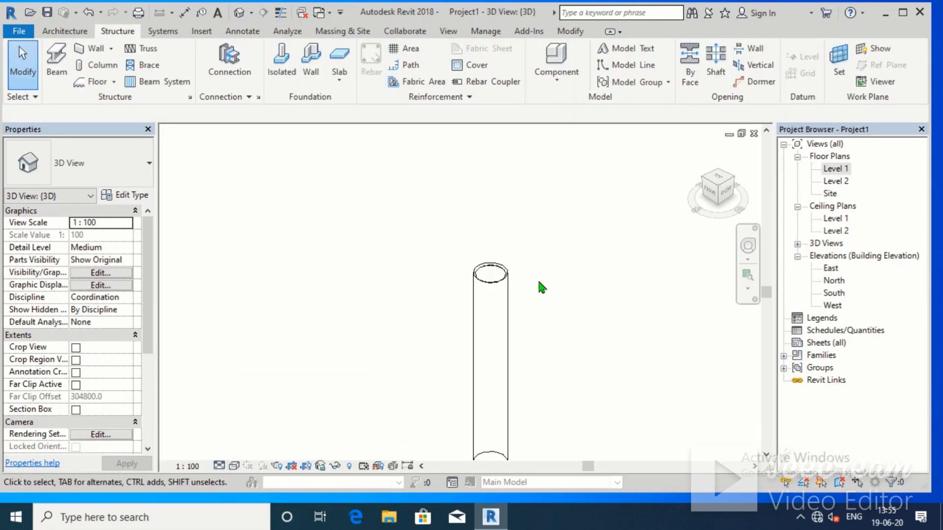
scroll(372, 246, down, 4)
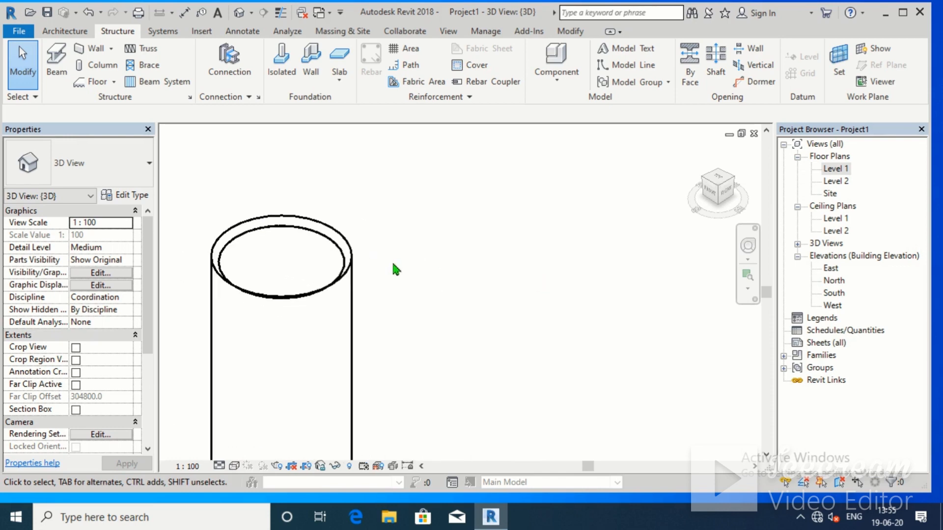
click(347, 244)
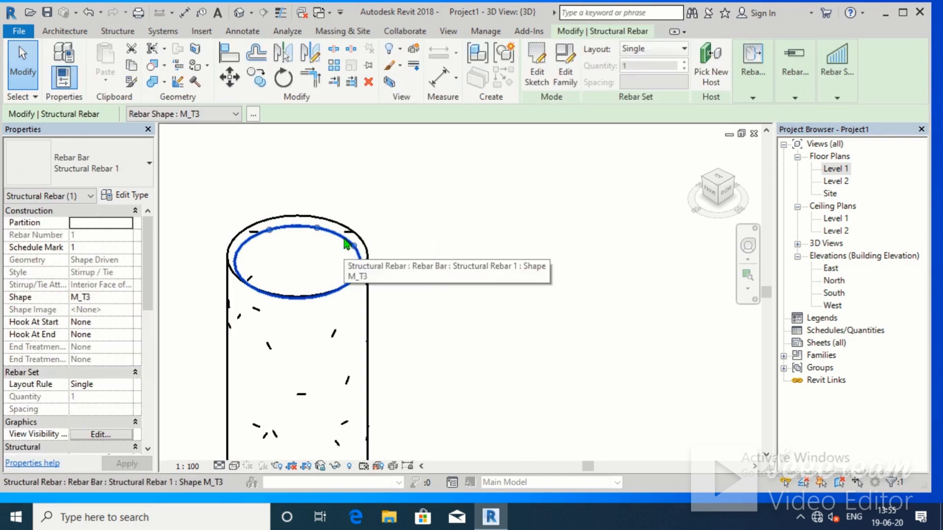
click(638, 49)
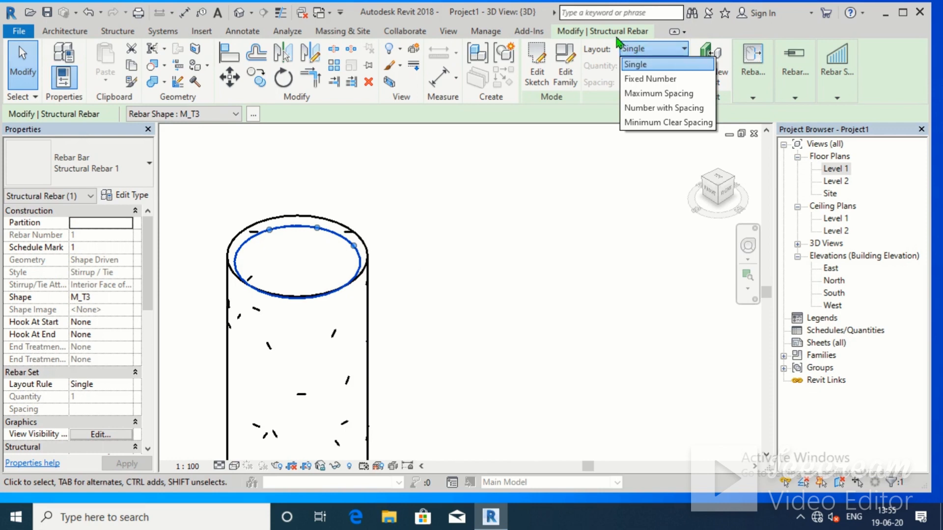
click(641, 94)
click(628, 82)
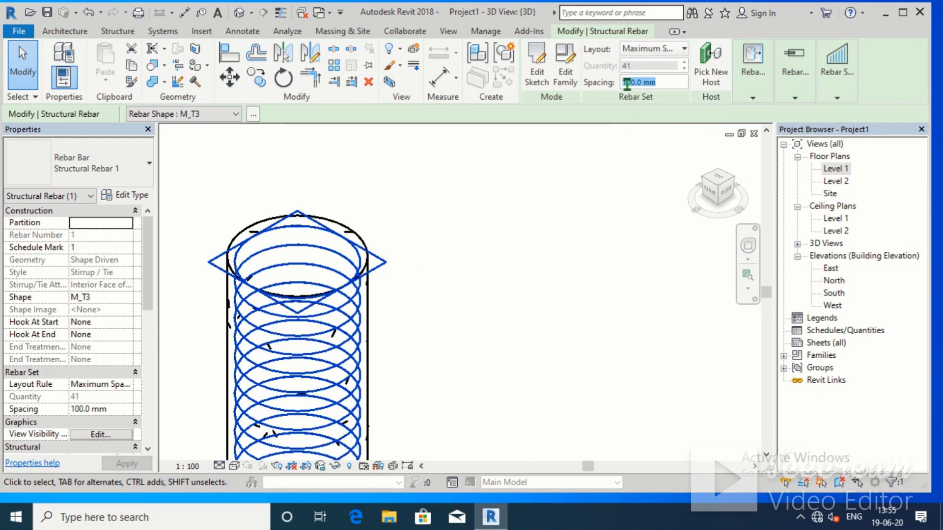
click(626, 83)
click(502, 274)
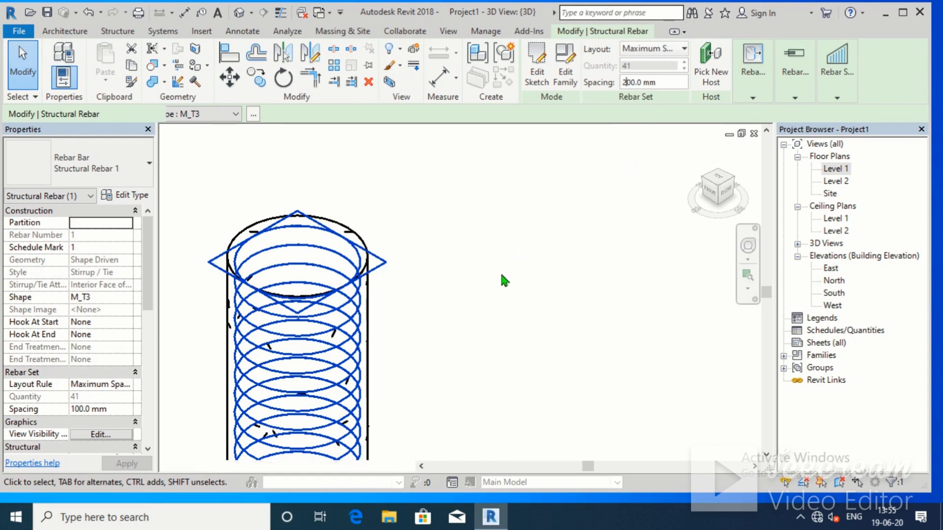
Change the circular tie set's rebar bar type to 10M
scroll(499, 280, down, 5)
middle_drag(516, 305, 486, 162)
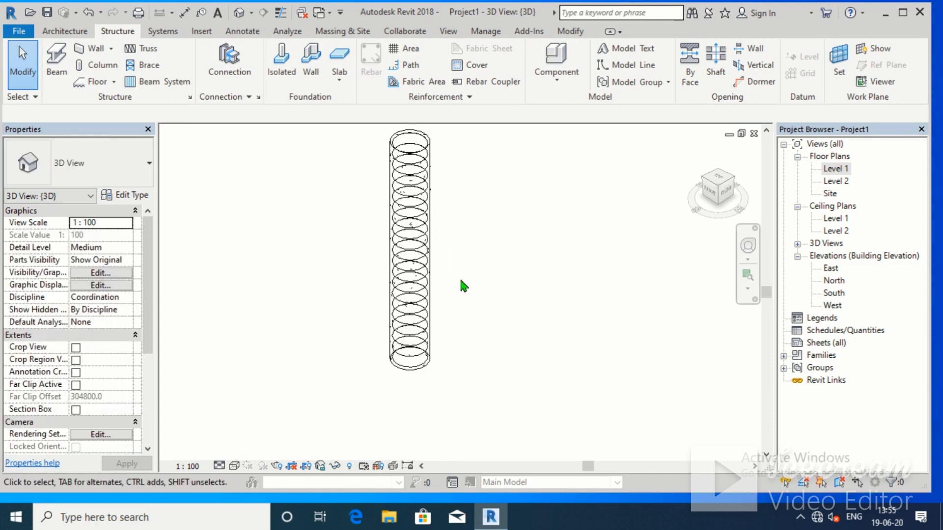
scroll(457, 275, up, 1)
middle_drag(488, 214, 479, 293)
scroll(459, 222, up, 1)
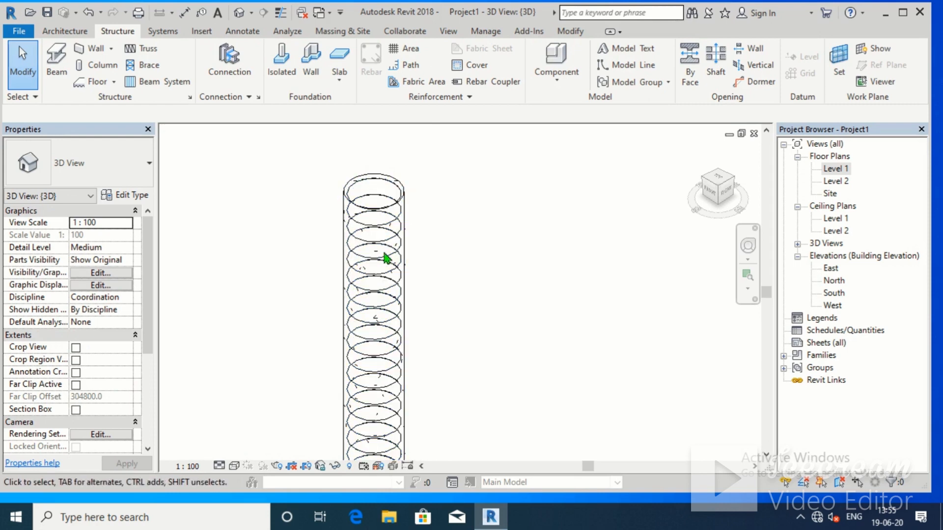
click(388, 229)
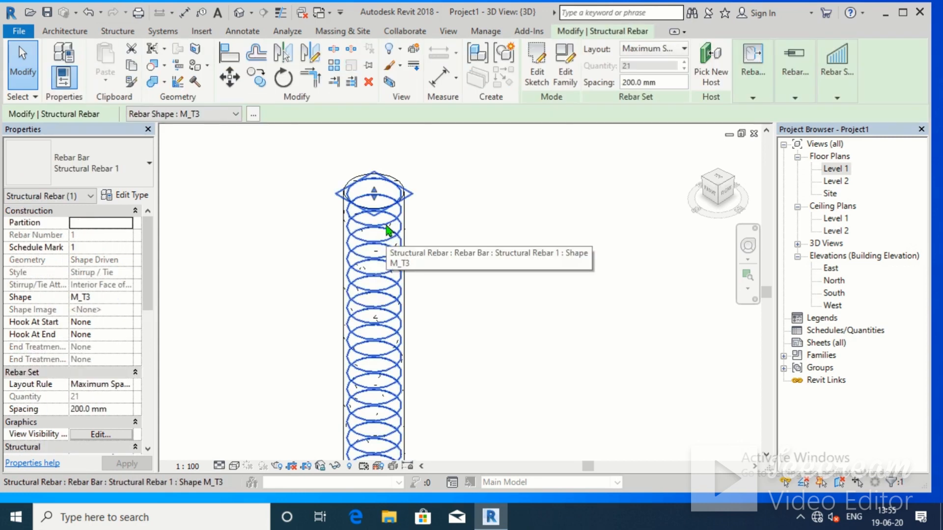
click(123, 167)
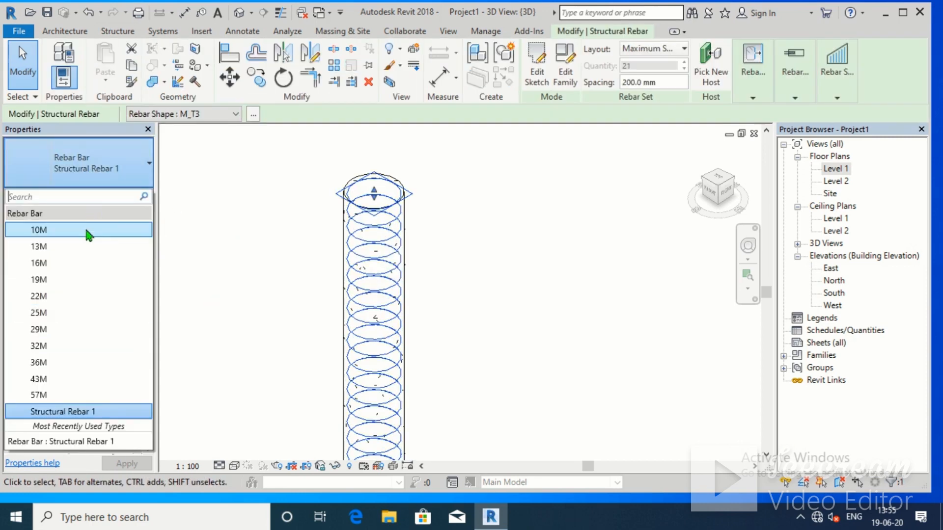
click(88, 231)
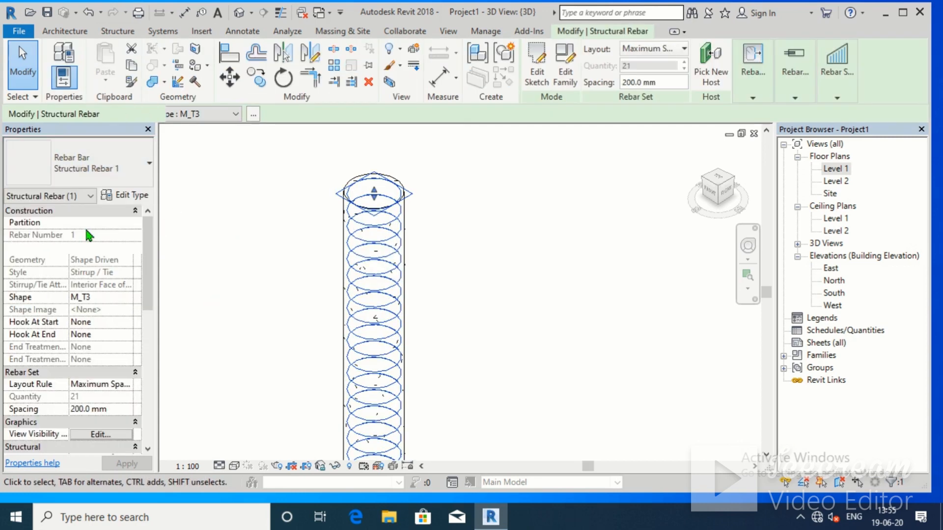
Make the tie set display unobscured and as solid in the {3D} view through its view visibility states
click(99, 435)
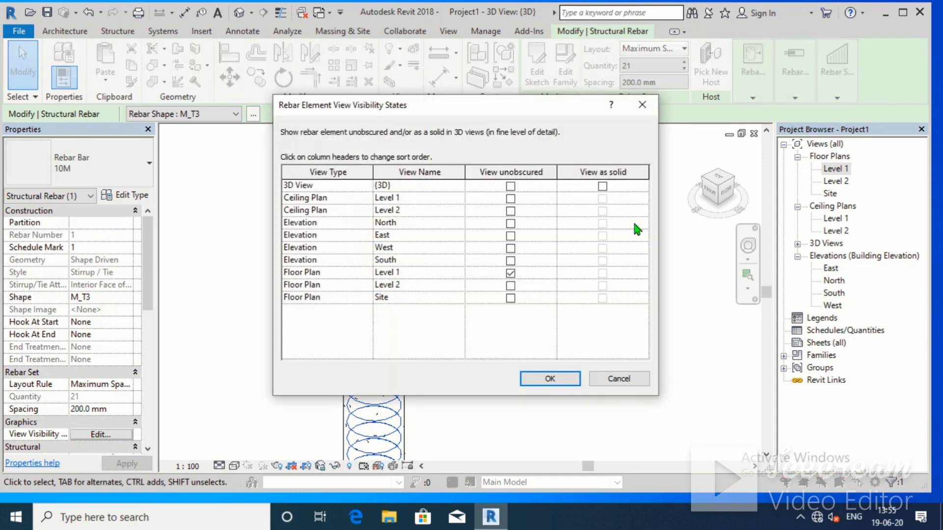
click(511, 187)
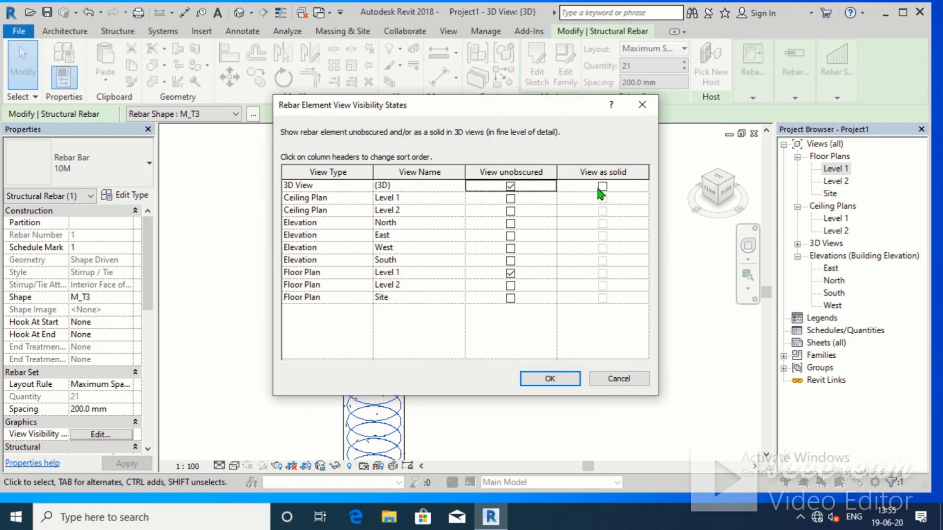
click(600, 188)
click(547, 379)
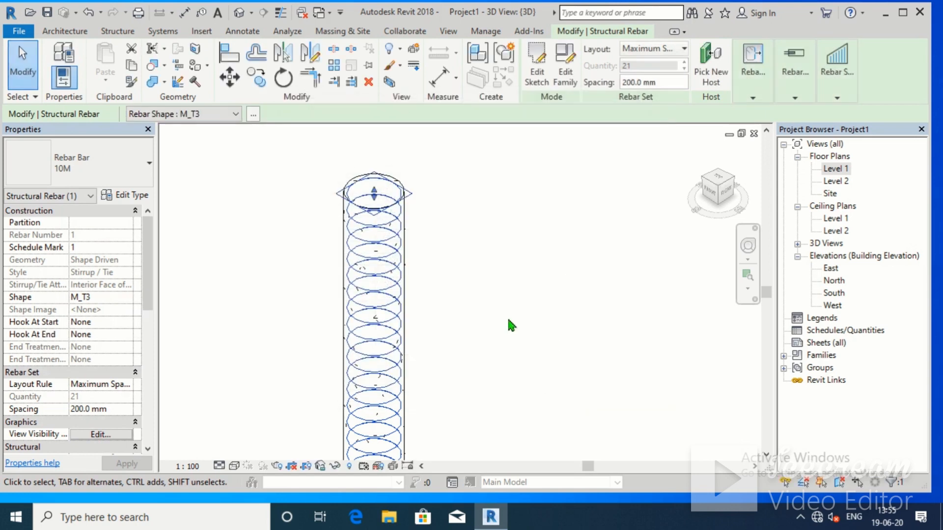
click(506, 313)
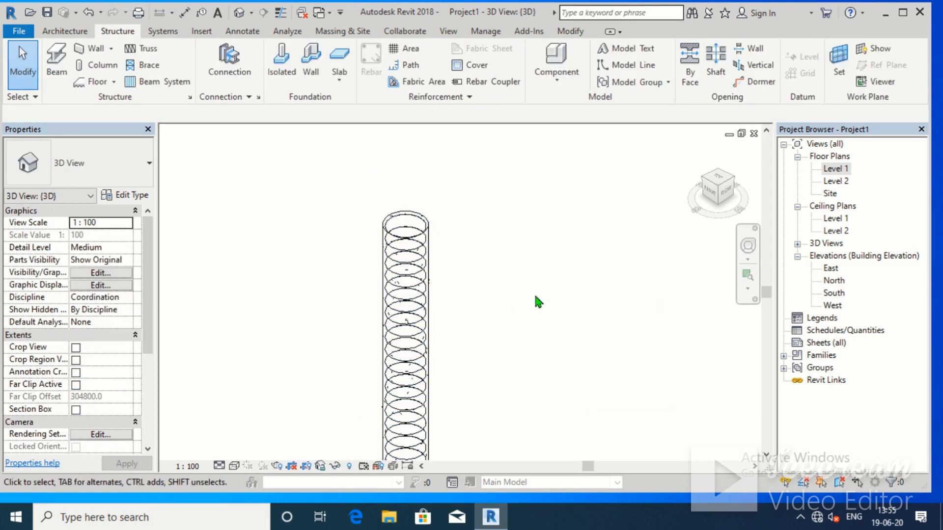
Set the 3D view's detail level to Fine and check the ties along the column
click(216, 467)
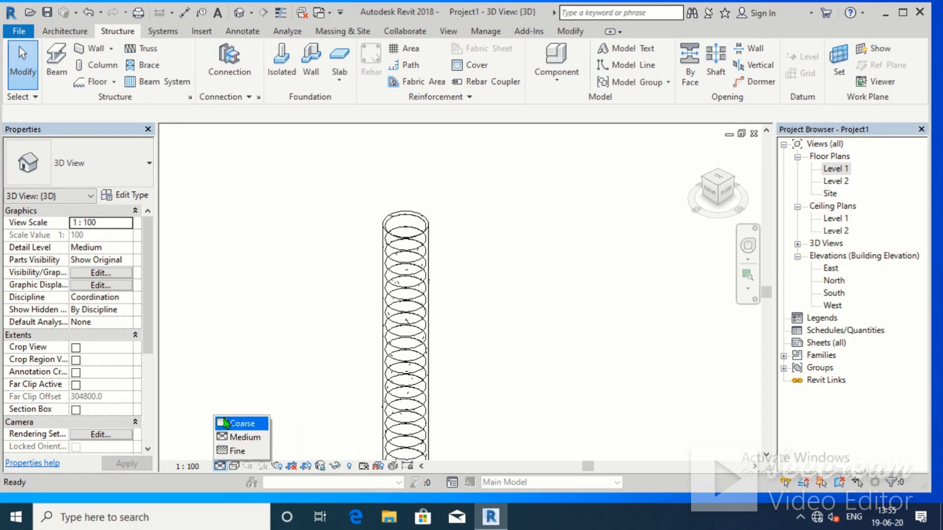
click(229, 451)
scroll(523, 272, up, 4)
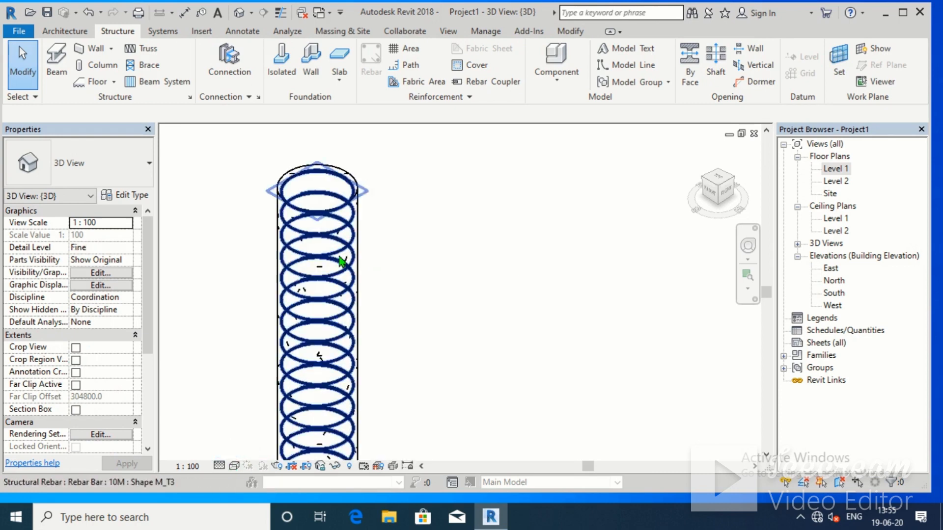
scroll(443, 258, down, 3)
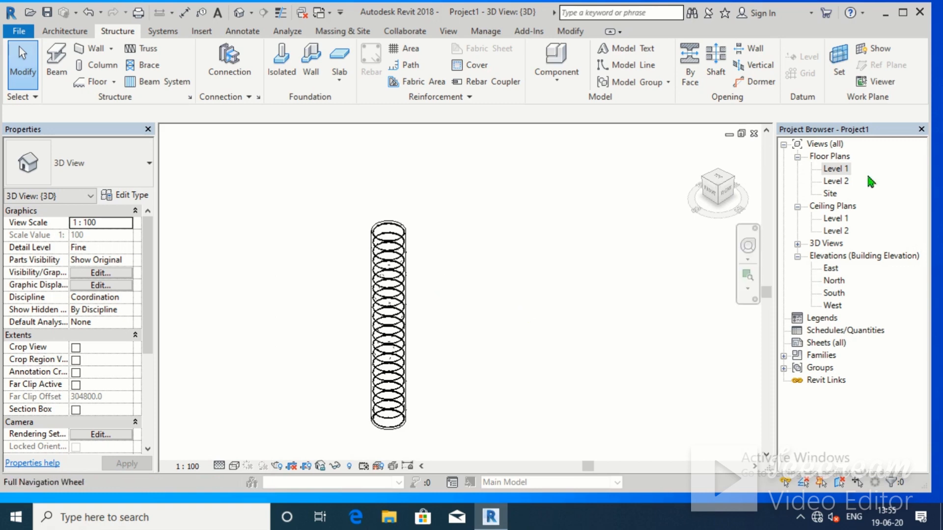
Open the Level 1 floor plan and check the circular tie in the column's cross-section
double_click(835, 169)
scroll(579, 255, up, 1)
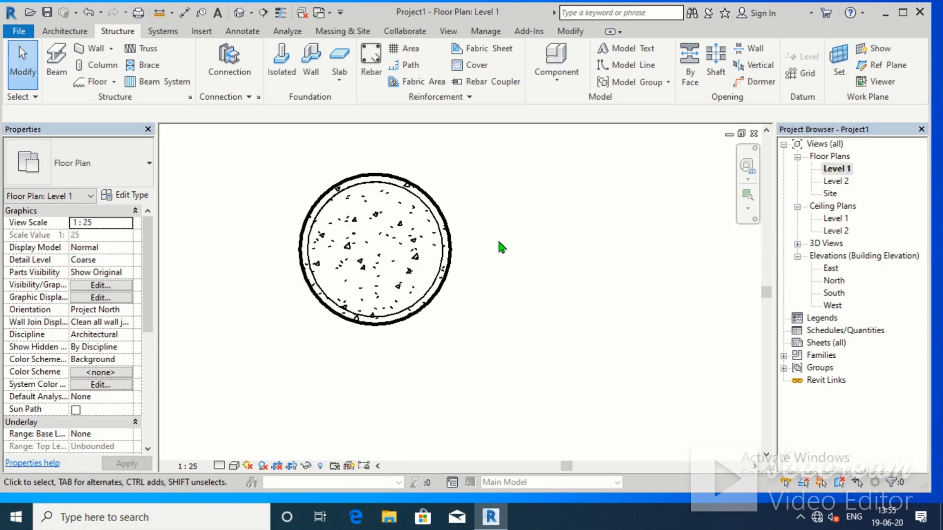
click(439, 226)
scroll(430, 163, down, 1)
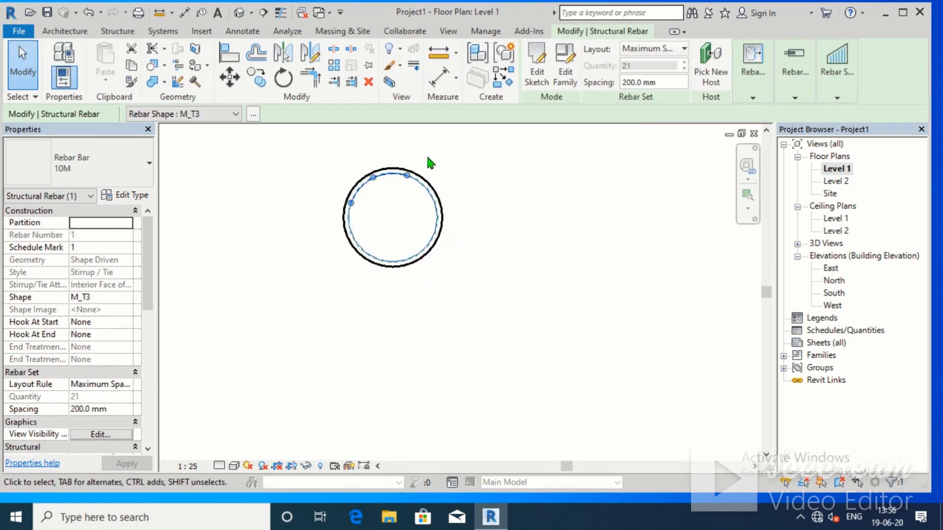
scroll(376, 157, up, 2)
click(472, 162)
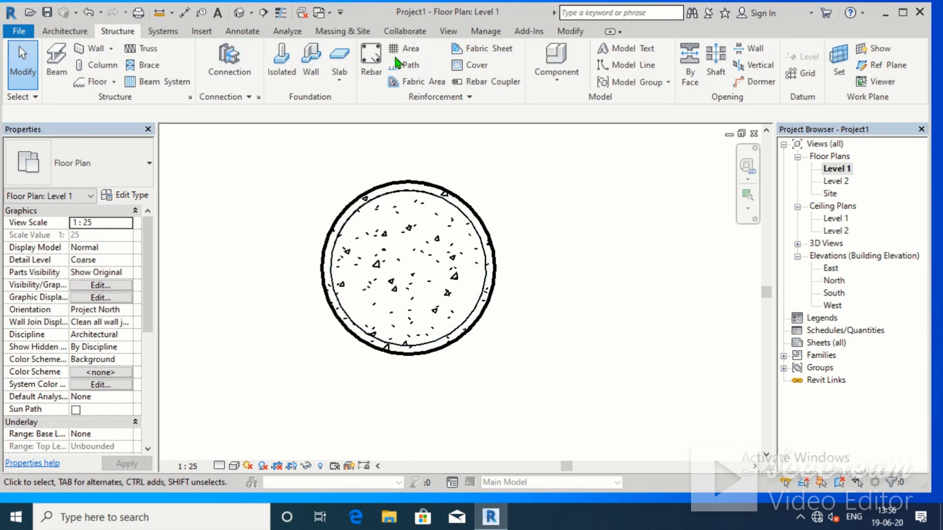
Set up rebar placement with the straight M_00 shape and the Perpendicular to Cover orientation
click(371, 62)
click(821, 176)
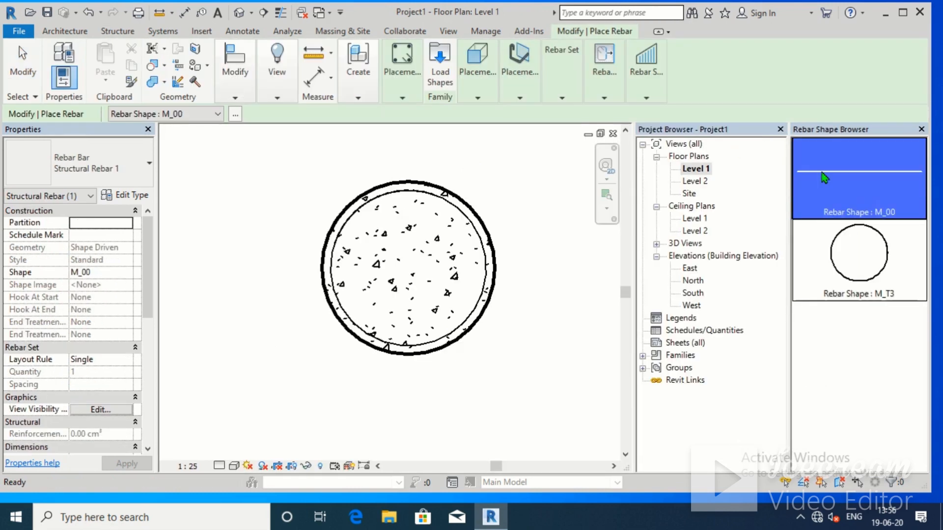
scroll(414, 198, up, 2)
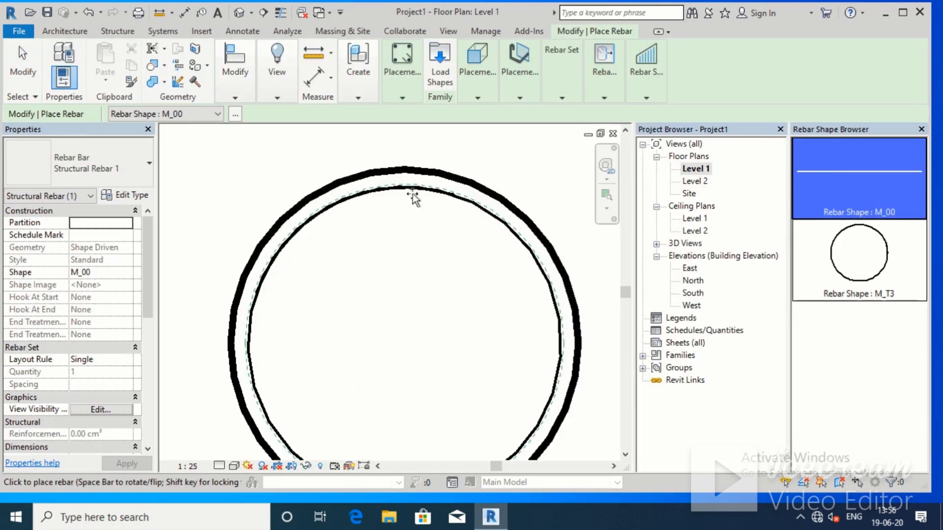
click(477, 98)
click(535, 99)
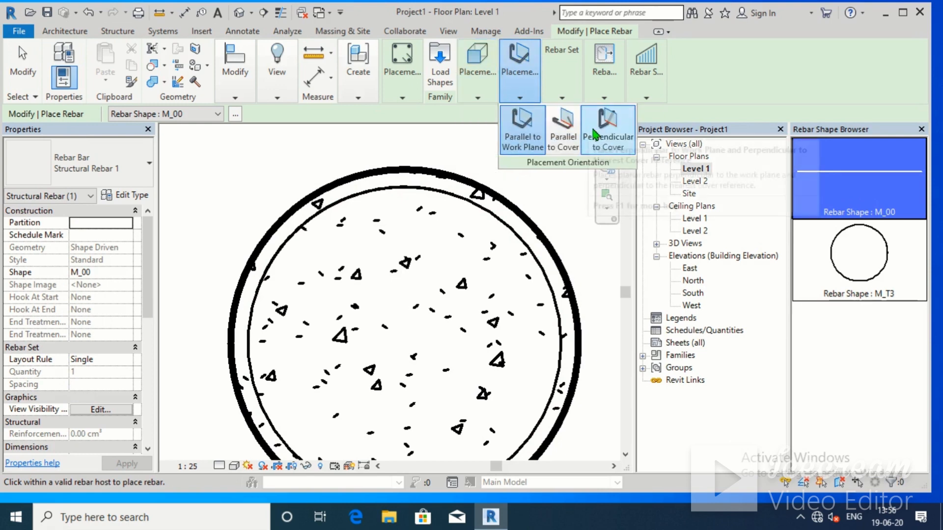
click(607, 130)
Place a single straight vertical bar inside the tie at the top of the column's cross-section
scroll(421, 246, down, 3)
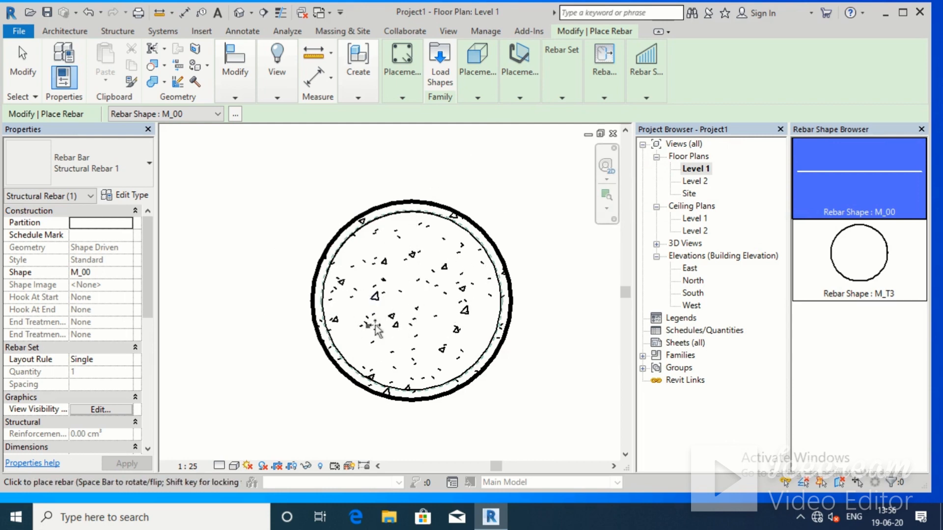
scroll(415, 229, up, 1)
scroll(415, 228, up, 3)
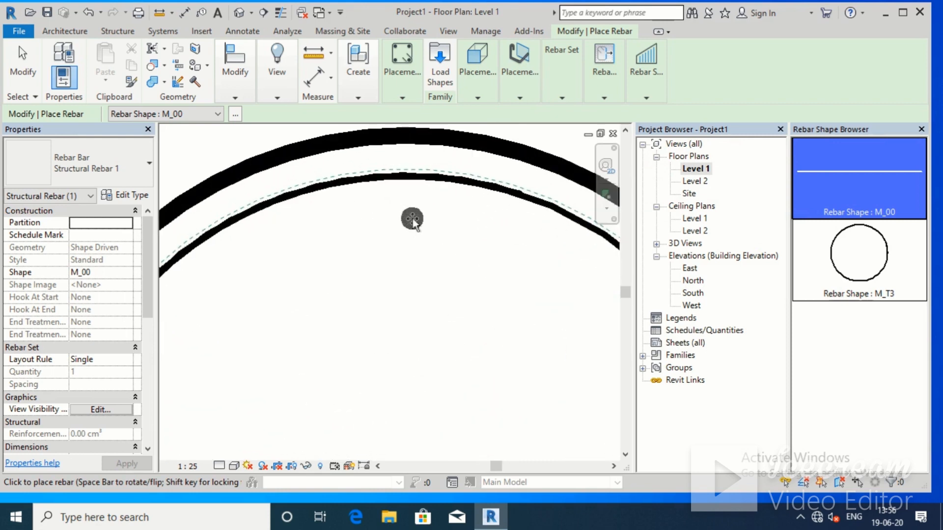
scroll(412, 198, down, 4)
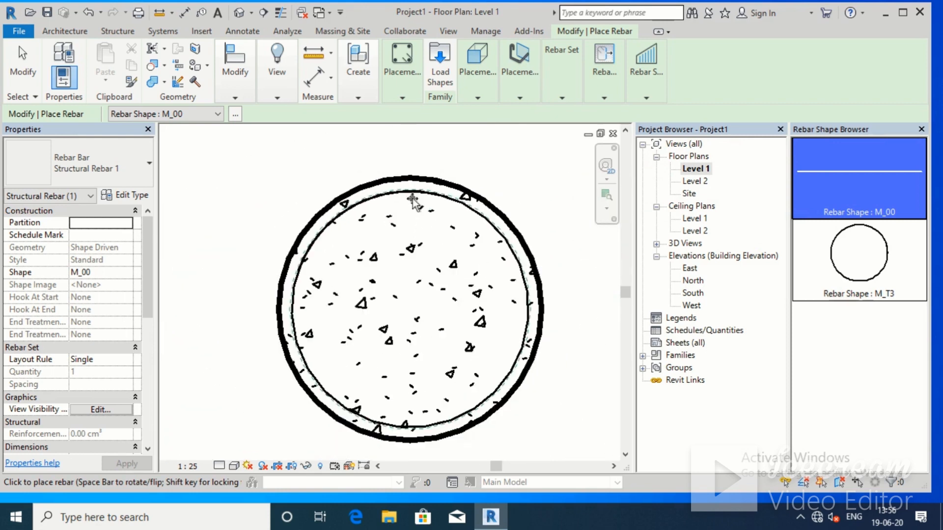
scroll(413, 199, up, 3)
scroll(411, 199, up, 2)
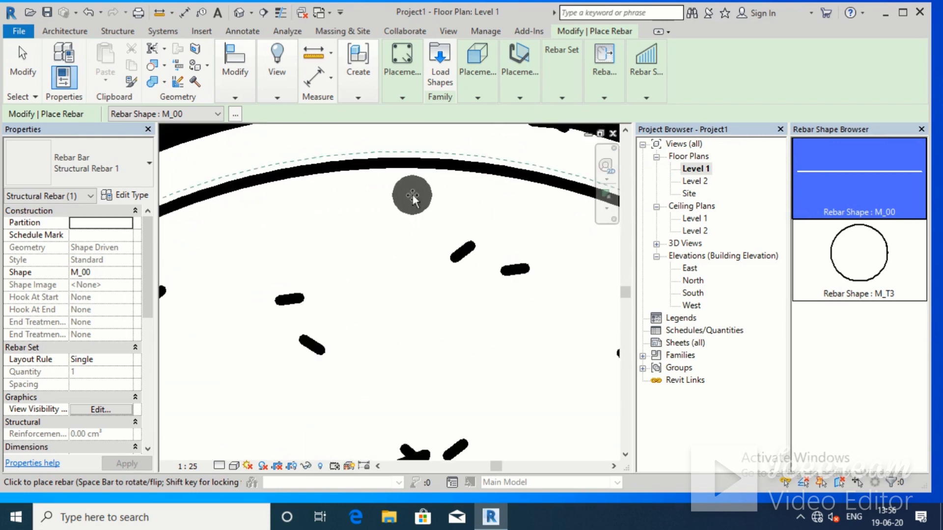
click(415, 197)
key(Escape)
scroll(383, 248, down, 5)
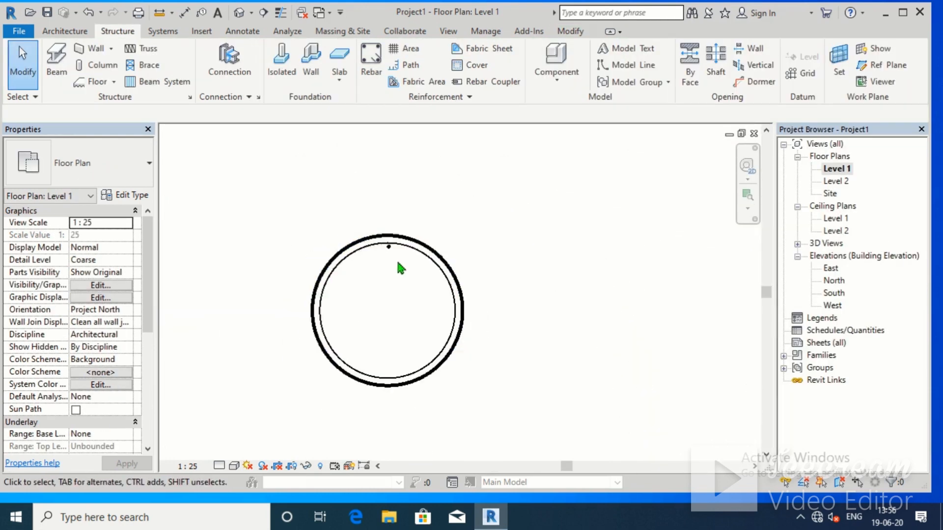
Move the vertical bar up closer to the inner face of the circular tie
scroll(417, 186, up, 2)
scroll(349, 255, up, 6)
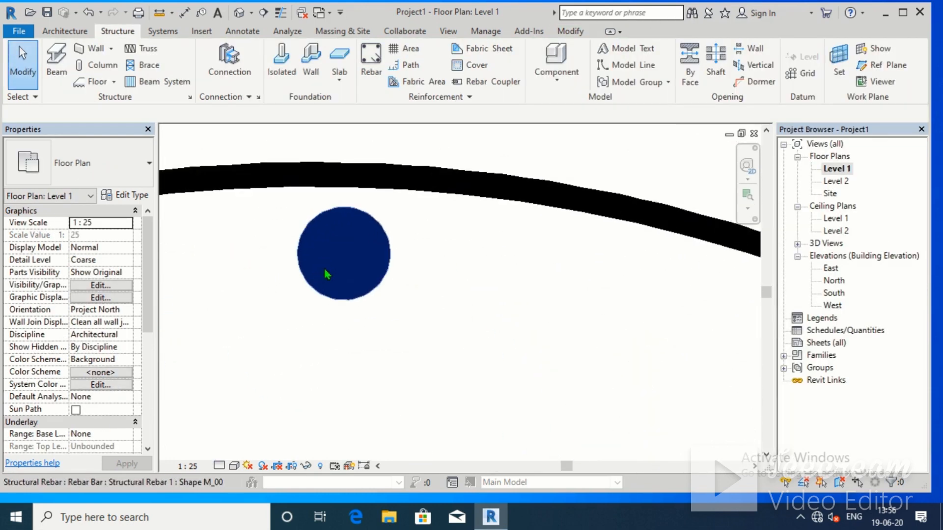
click(332, 251)
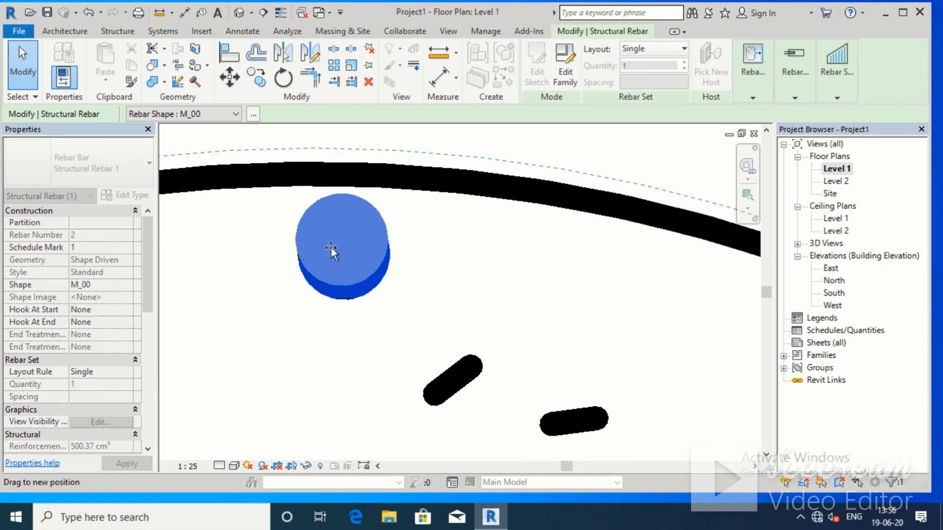
scroll(422, 285, down, 2)
click(398, 293)
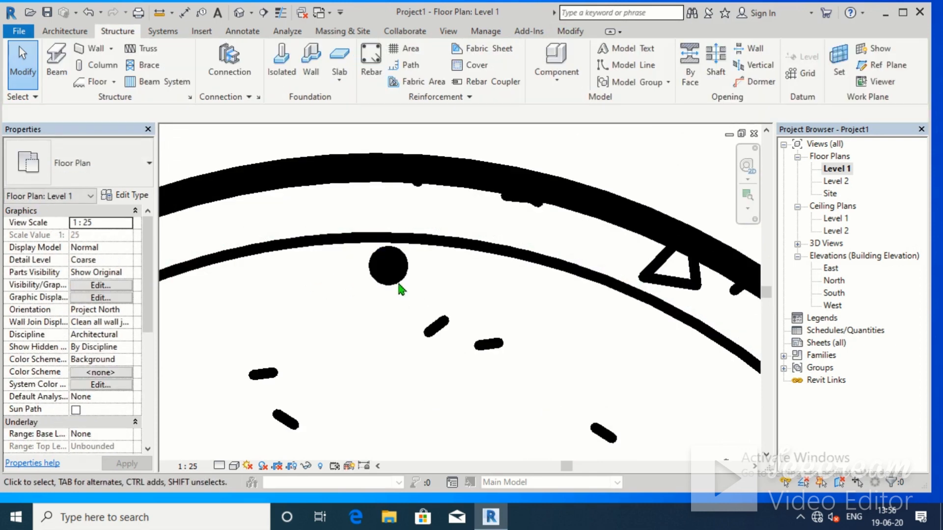
Change the vertical bar's rebar bar type to 16M
click(391, 273)
click(106, 185)
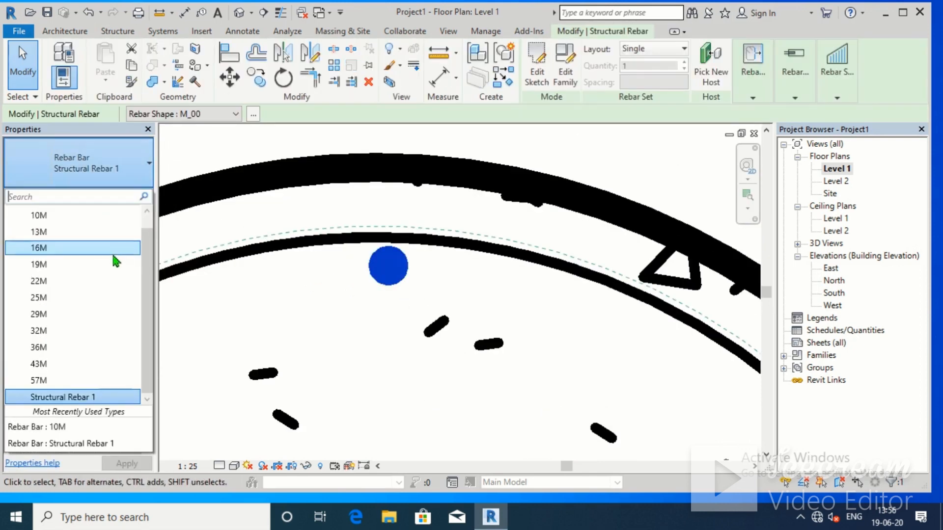
click(114, 252)
Start a radial array of the vertical bar with Group and Associate turned off
scroll(362, 332, down, 5)
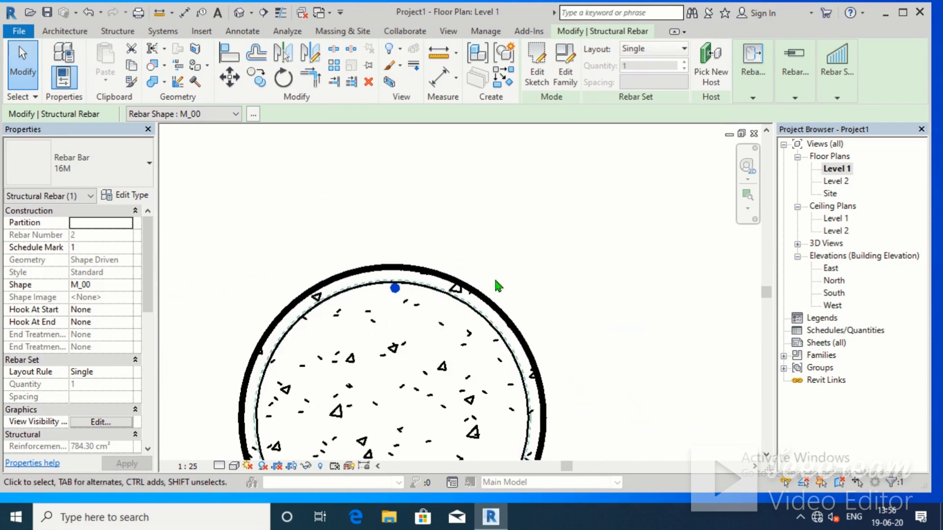
scroll(400, 260, up, 3)
scroll(405, 285, down, 3)
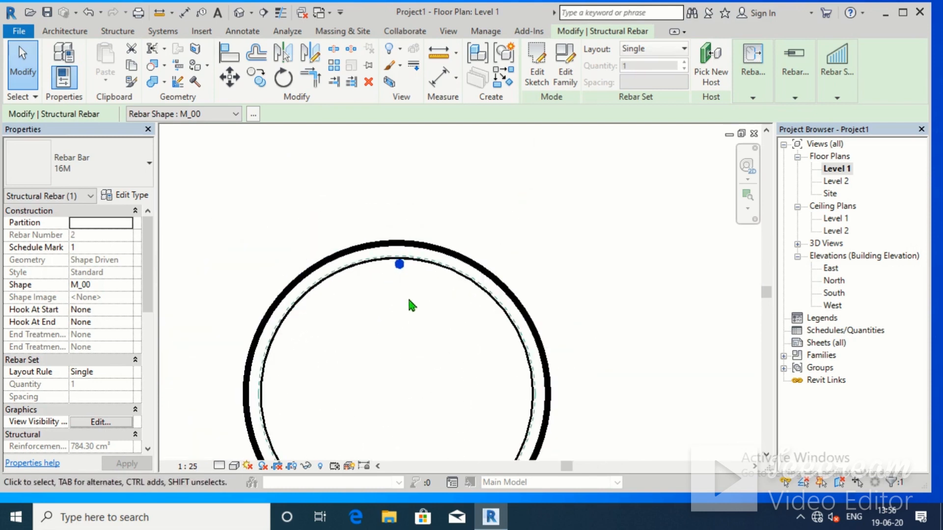
scroll(411, 305, down, 2)
scroll(432, 260, up, 5)
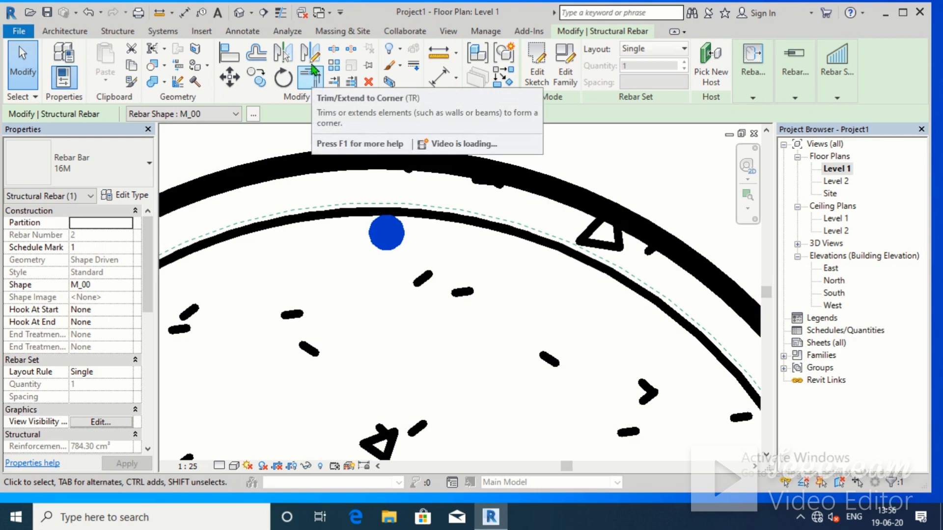
click(332, 68)
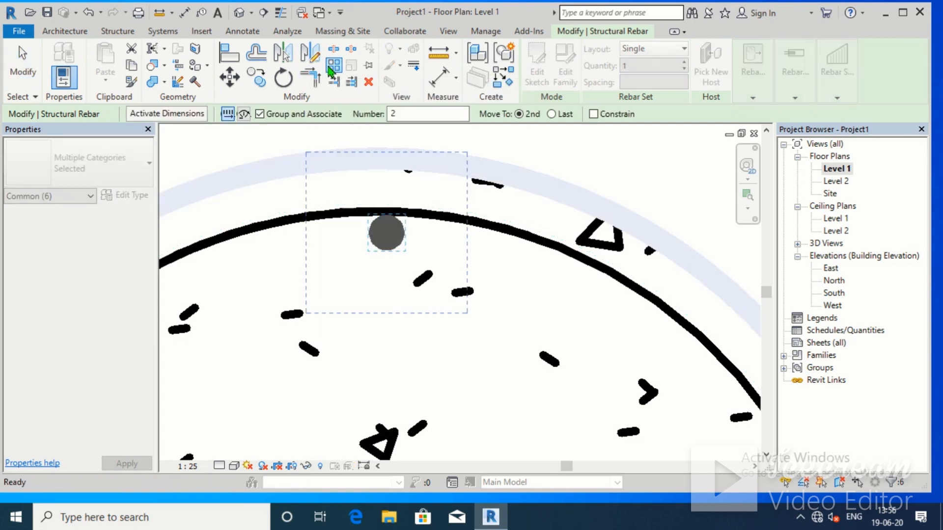
click(245, 115)
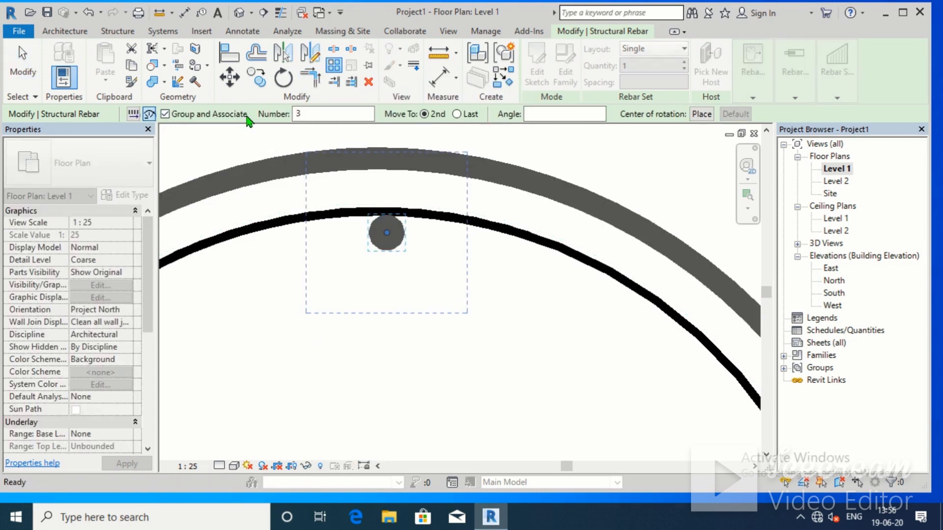
click(166, 114)
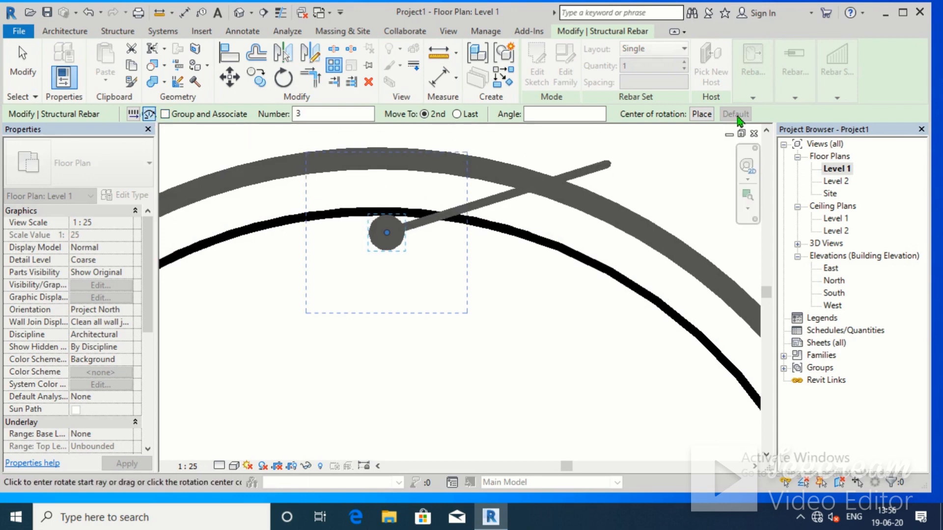
Place the array's center of rotation at the center of the round column
click(702, 114)
scroll(479, 275, down, 3)
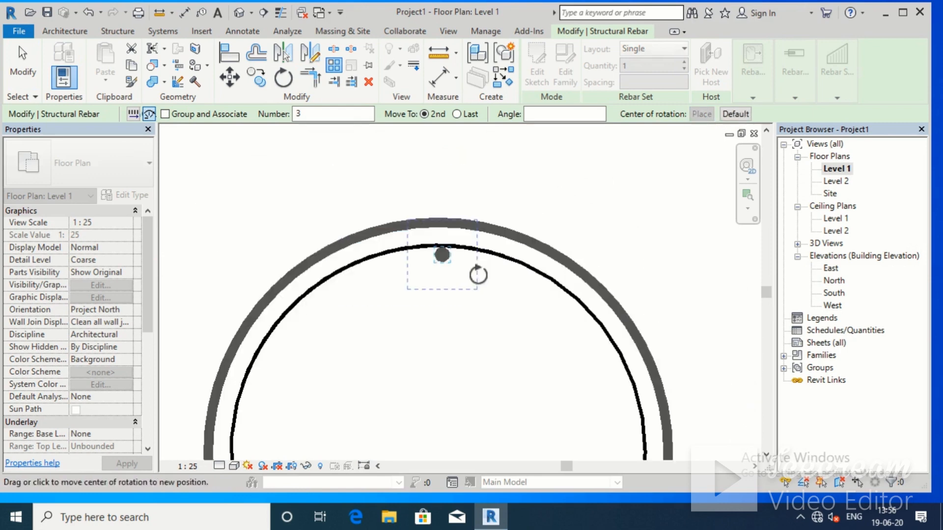
scroll(479, 275, down, 3)
scroll(427, 343, up, 3)
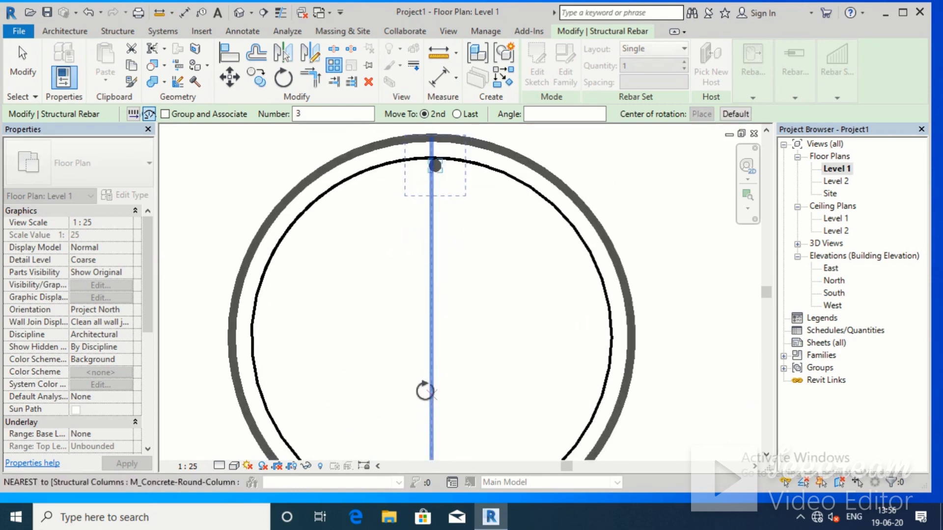
click(432, 337)
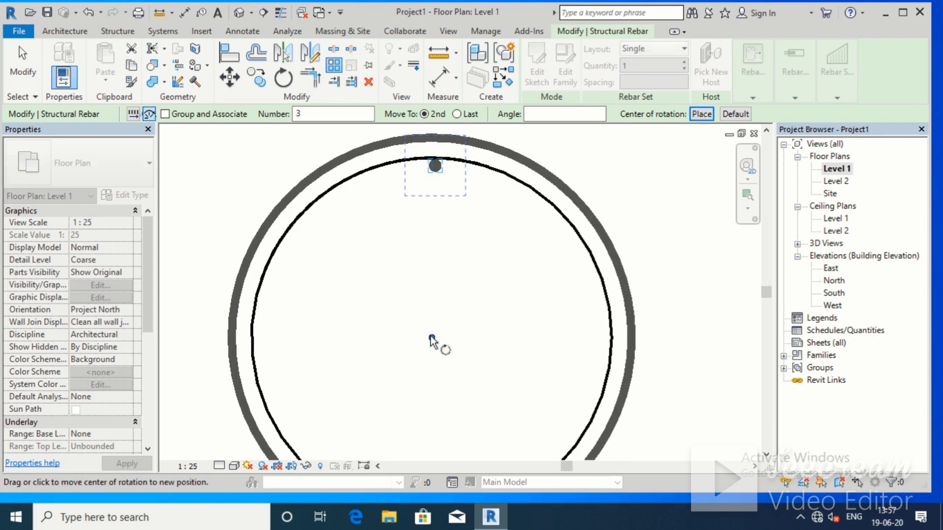
Array the vertical bar in a full circle inside the tie with Number 8 and Move To Last
click(344, 113)
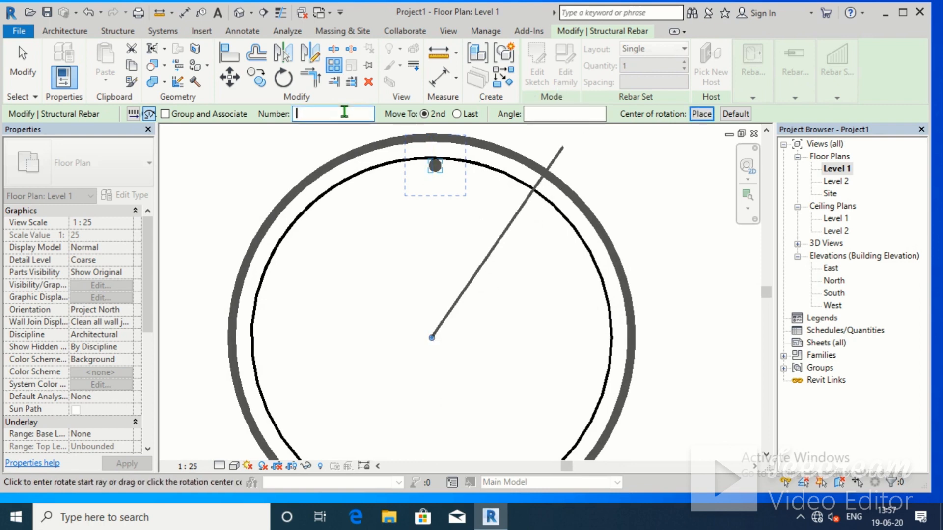
click(456, 115)
click(540, 114)
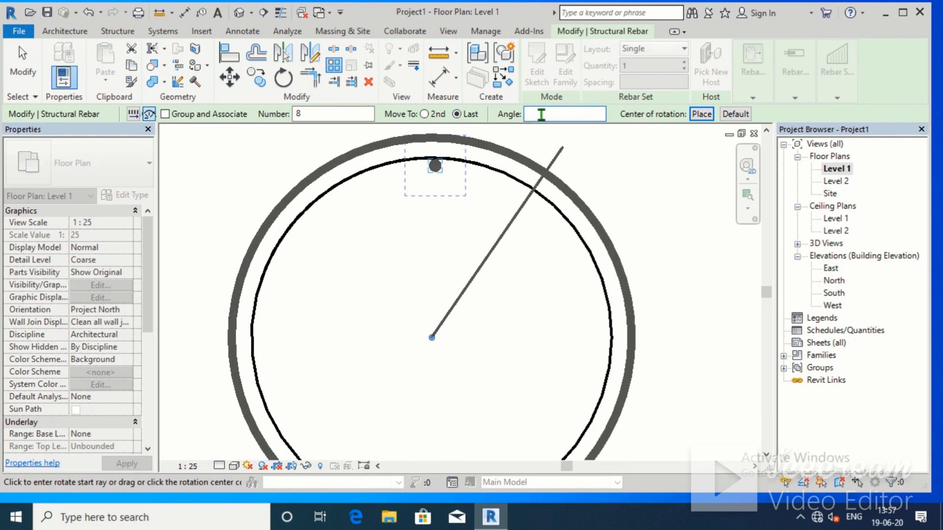
key(Return)
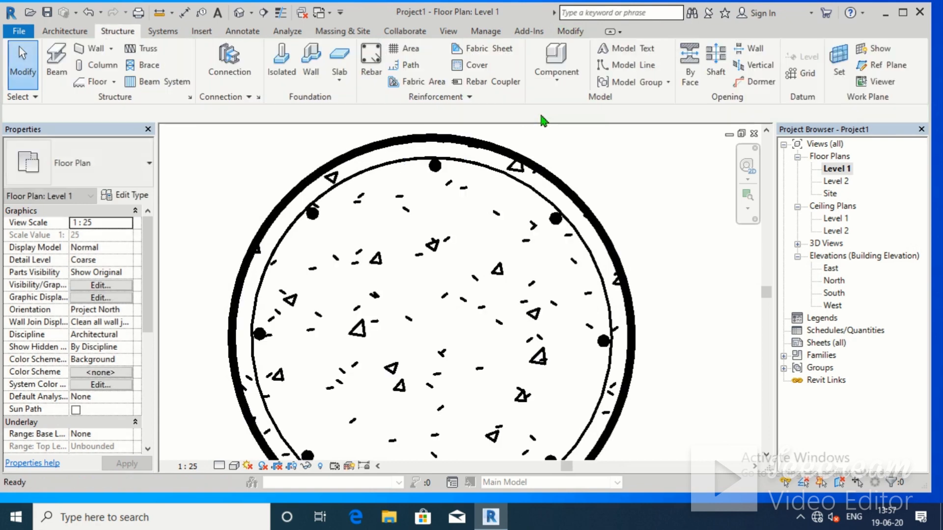
Examine the arrangement of the arrayed vertical bars around the column's cross-section in the floor plan
scroll(524, 211, down, 1)
scroll(650, 283, down, 1)
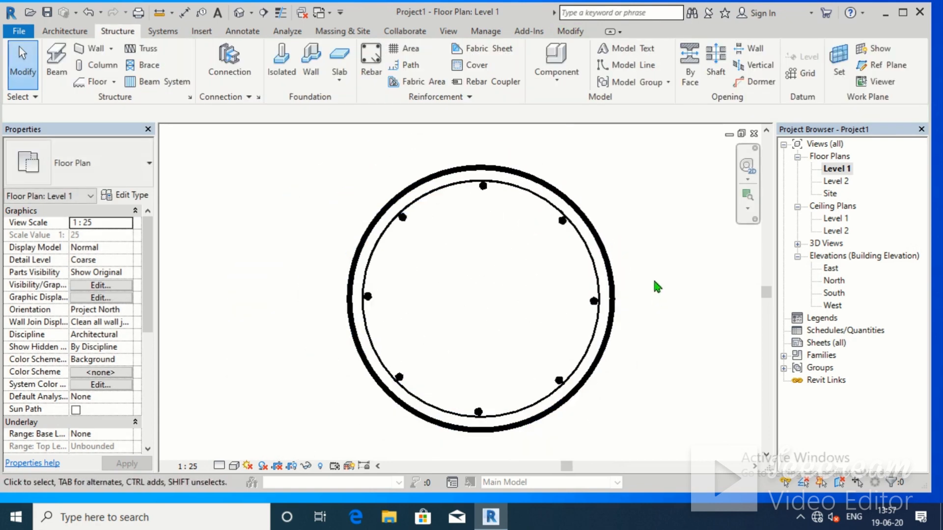
mouse_move(639, 272)
middle_down()
mouse_move(569, 242)
mouse_move(549, 290)
middle_up()
middle_click(551, 289)
middle_click(551, 289)
scroll(448, 290, up, 6)
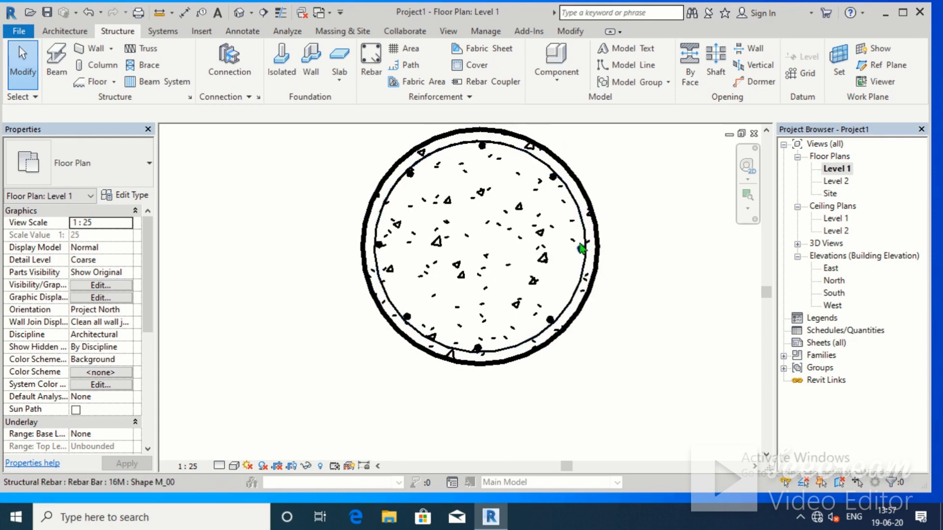
middle_drag(613, 252, 568, 287)
middle_click(557, 290)
middle_click(557, 290)
scroll(449, 279, up, 7)
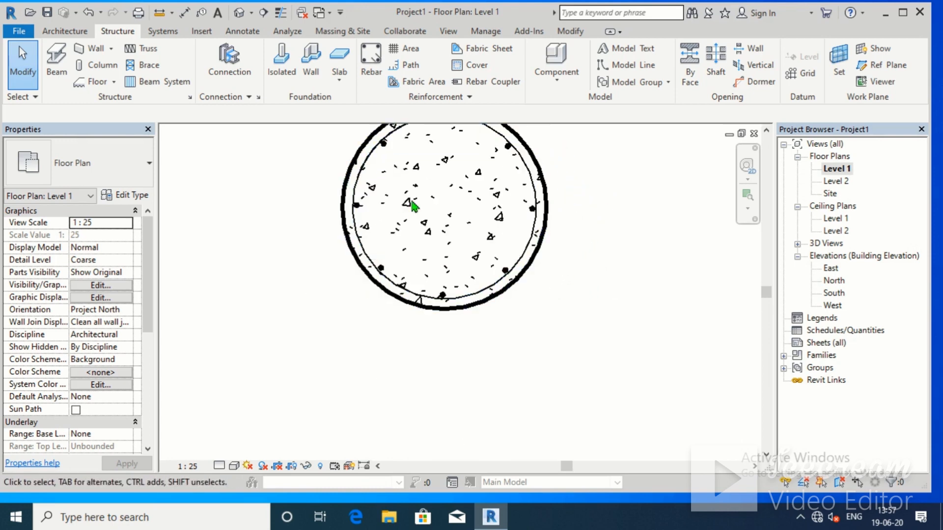
middle_drag(414, 205, 456, 243)
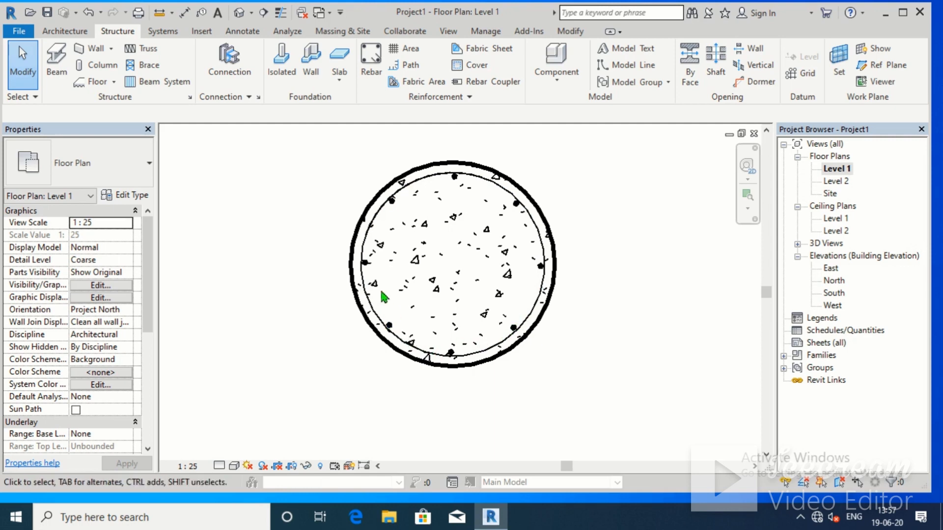
Inspect one arrayed bar at the upper left of the section, then clear the selection and review the bars
click(396, 209)
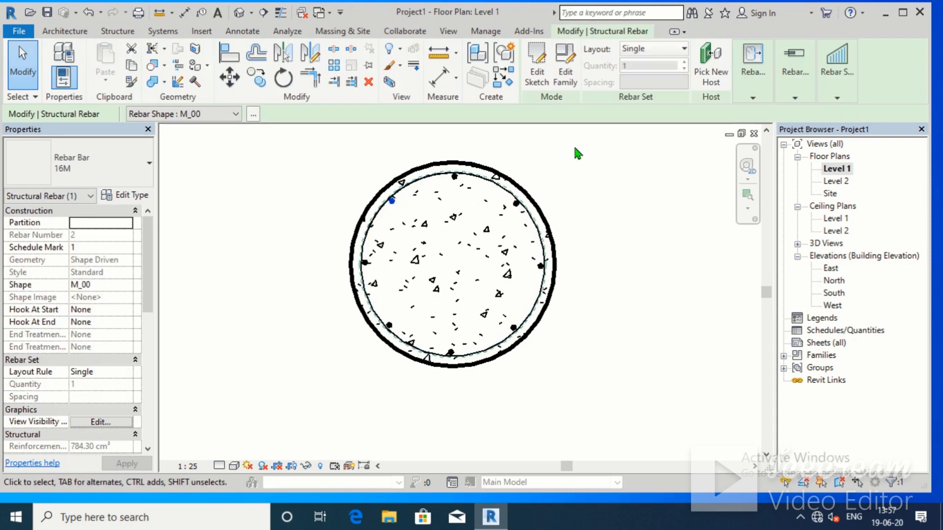
click(595, 153)
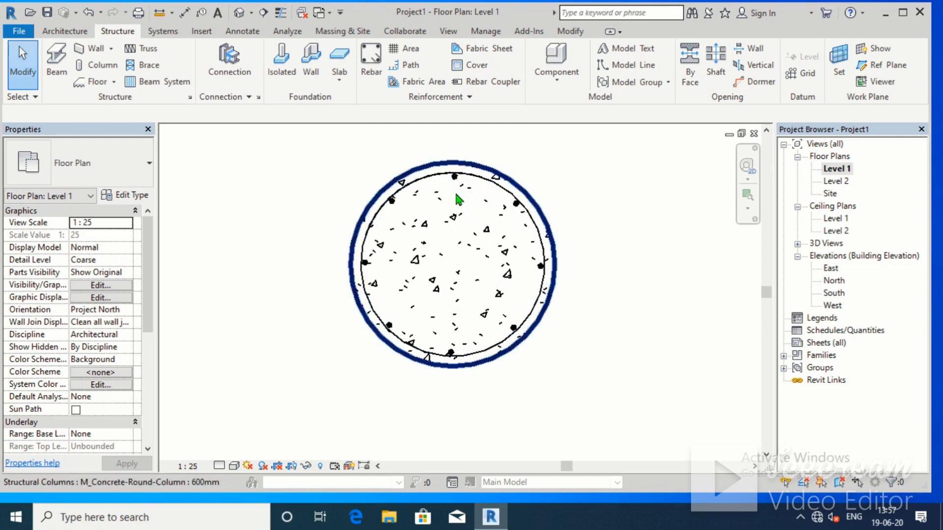
middle_drag(618, 176, 609, 174)
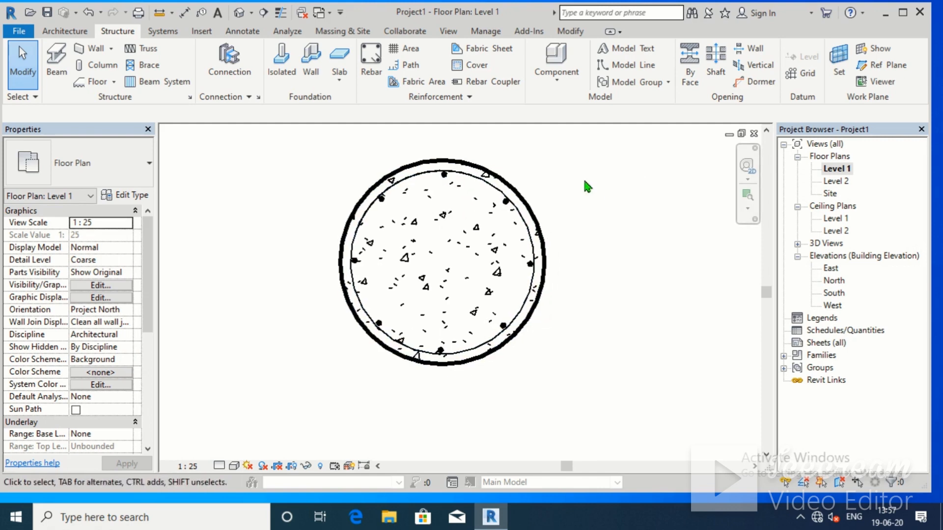
scroll(583, 175, up, 1)
scroll(438, 182, up, 1)
scroll(440, 186, up, 1)
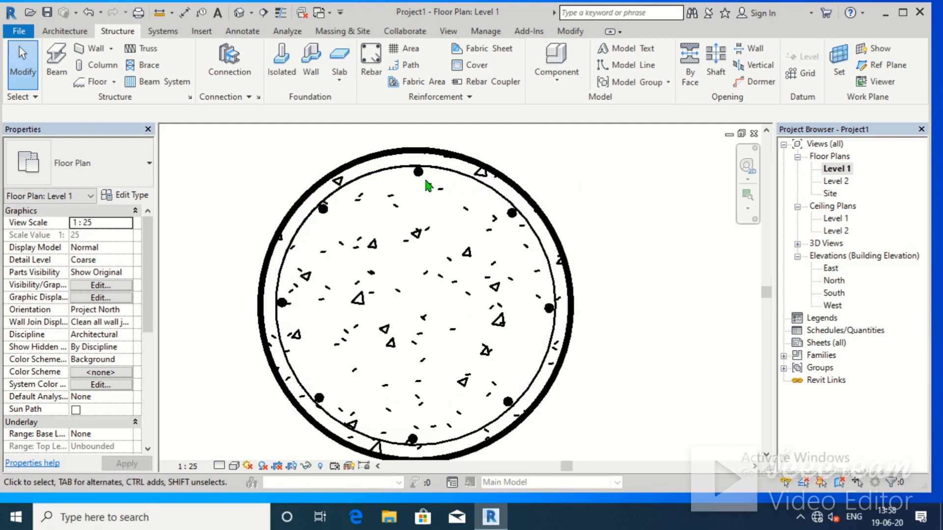
Set the top and upper-right 16M vertical bars to view unobscured and view as solid in the {3D} view
click(419, 179)
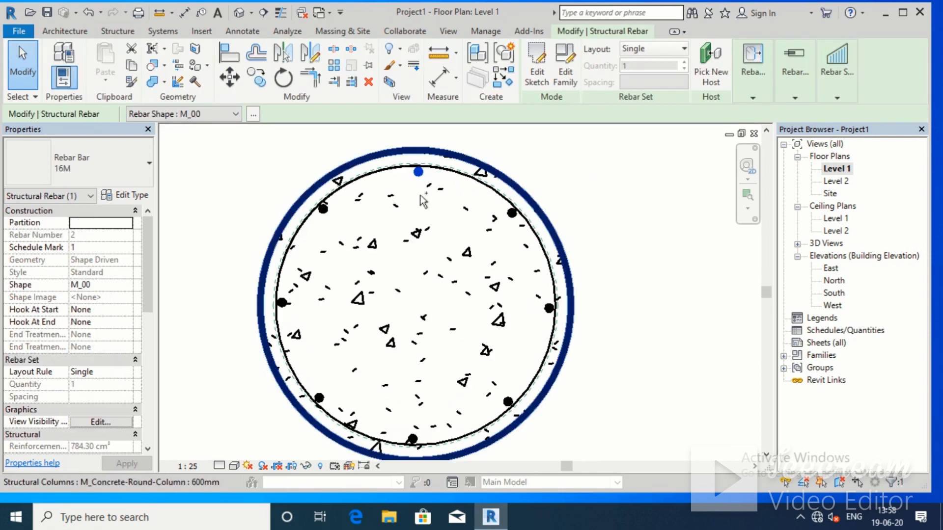
ctrl+click(510, 221)
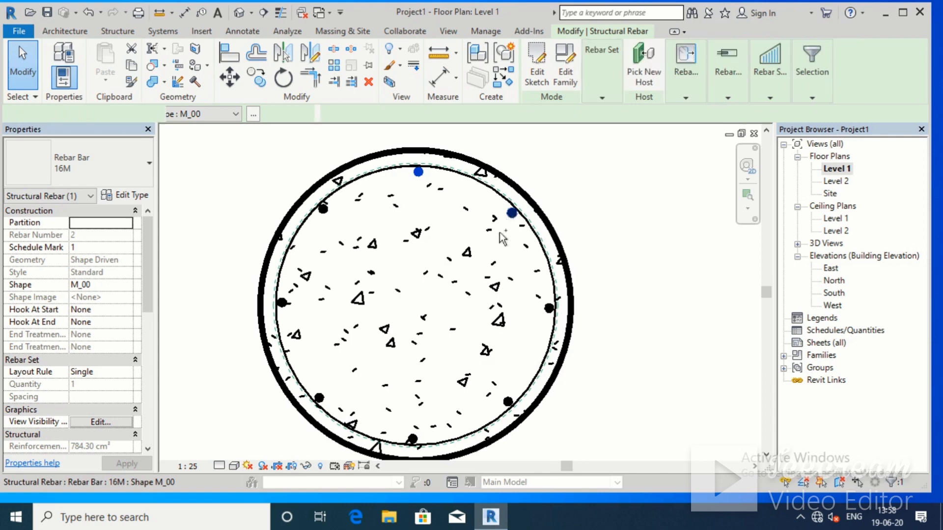
click(99, 423)
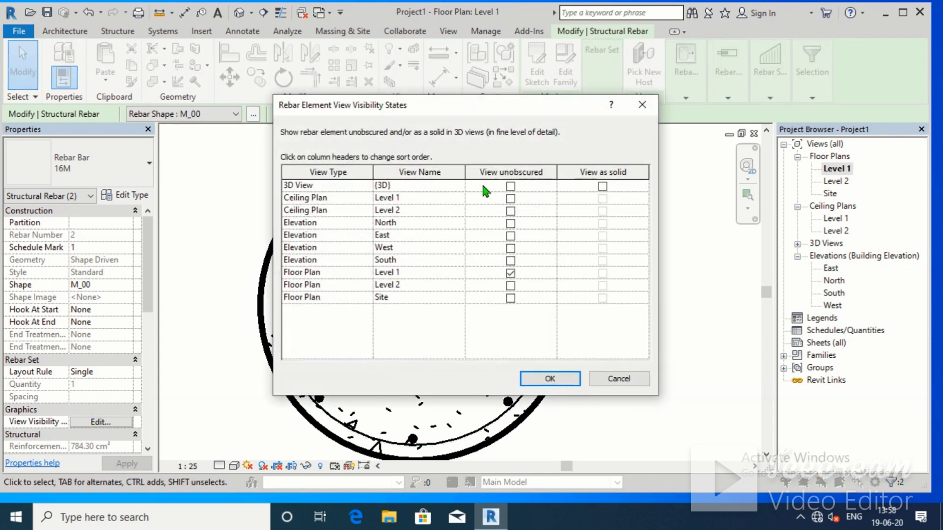
click(511, 189)
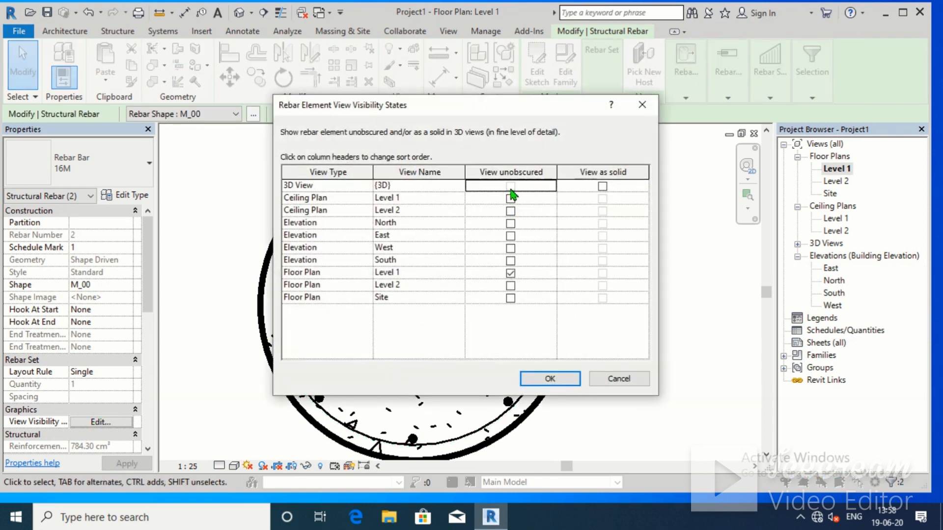
click(603, 187)
click(550, 379)
click(641, 223)
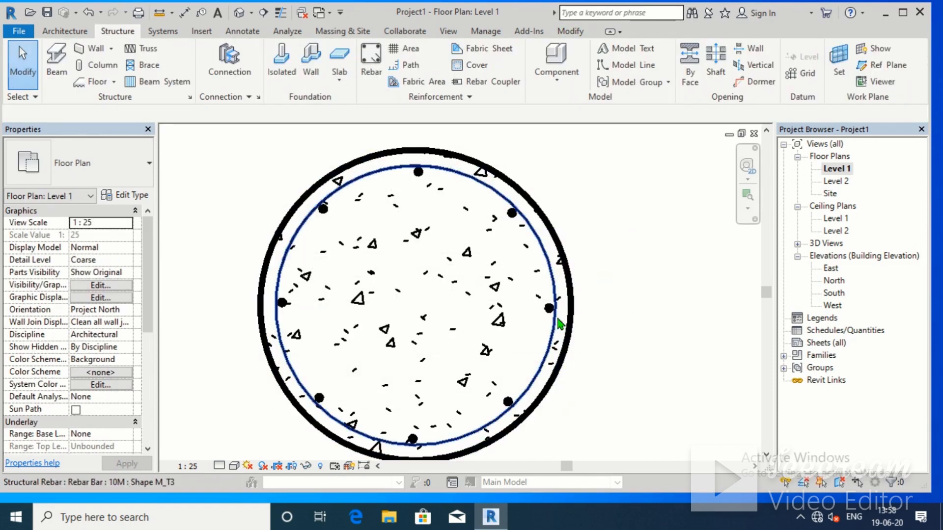
Make the 16M bars at the column's right and lower-right unobscured and solid in the {3D} view
click(549, 308)
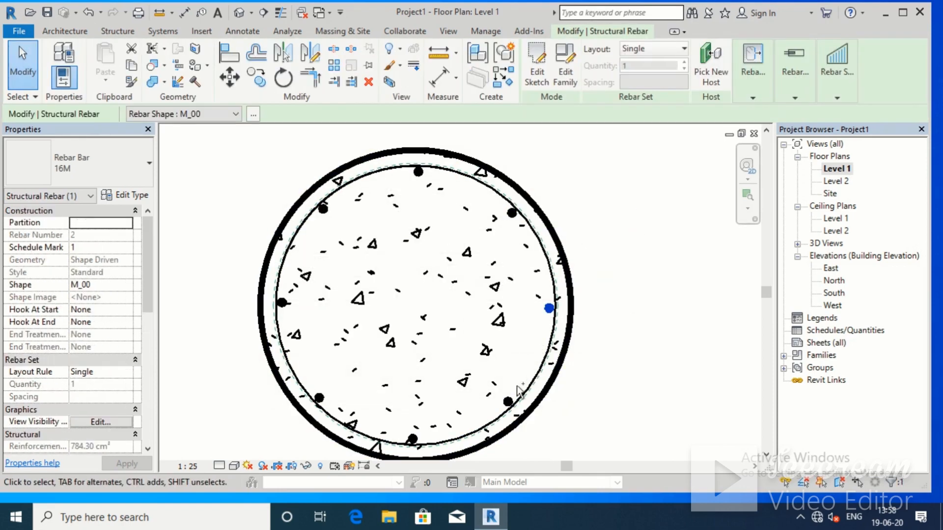
ctrl+click(509, 401)
click(101, 422)
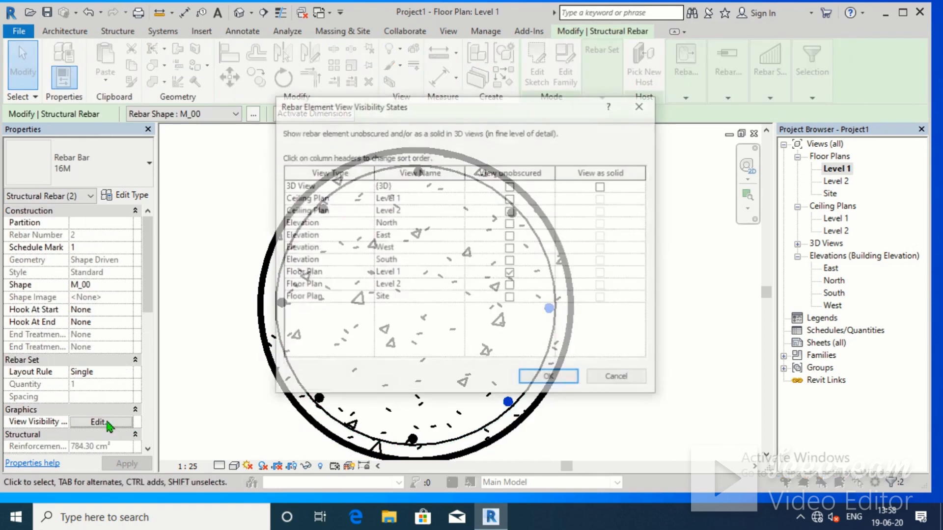
click(511, 186)
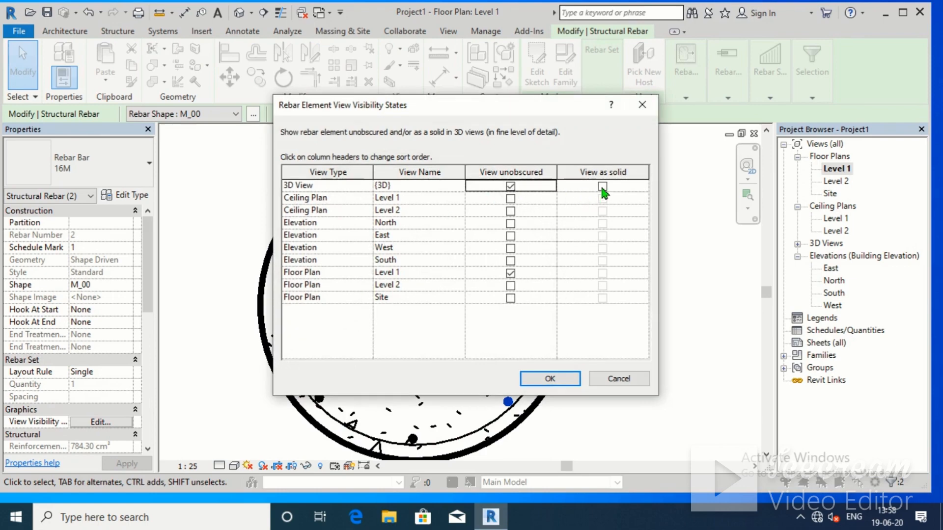
click(602, 186)
click(550, 379)
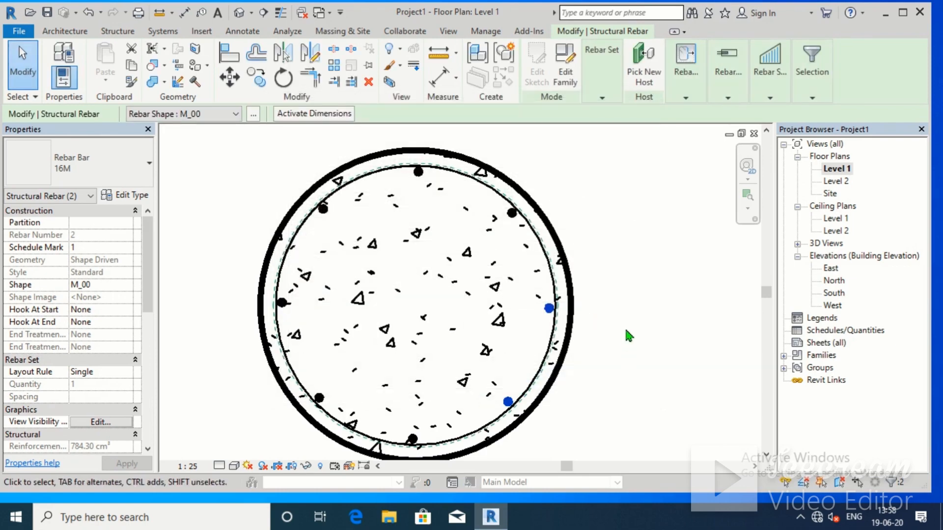
click(629, 338)
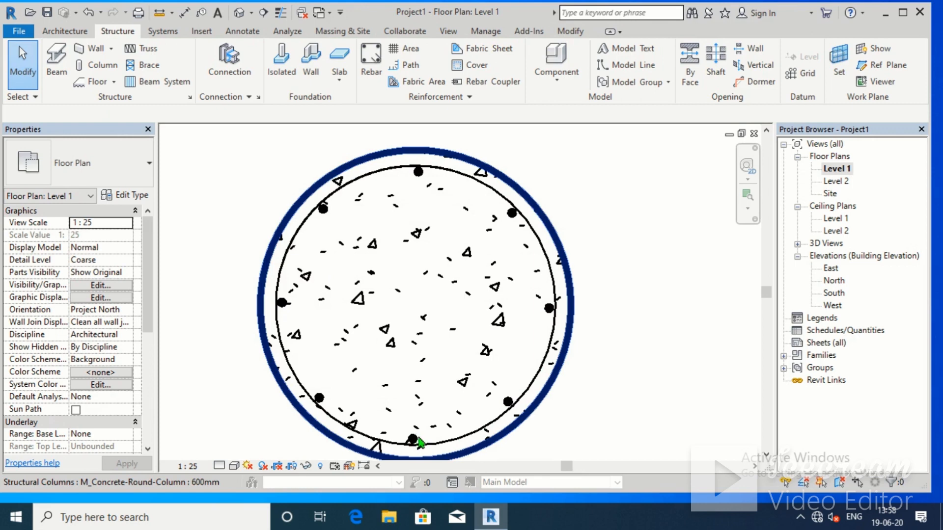
Enable View unobscured and View as solid in the {3D} view for the bottom and lower-left 16M bars
scroll(419, 442, up, 4)
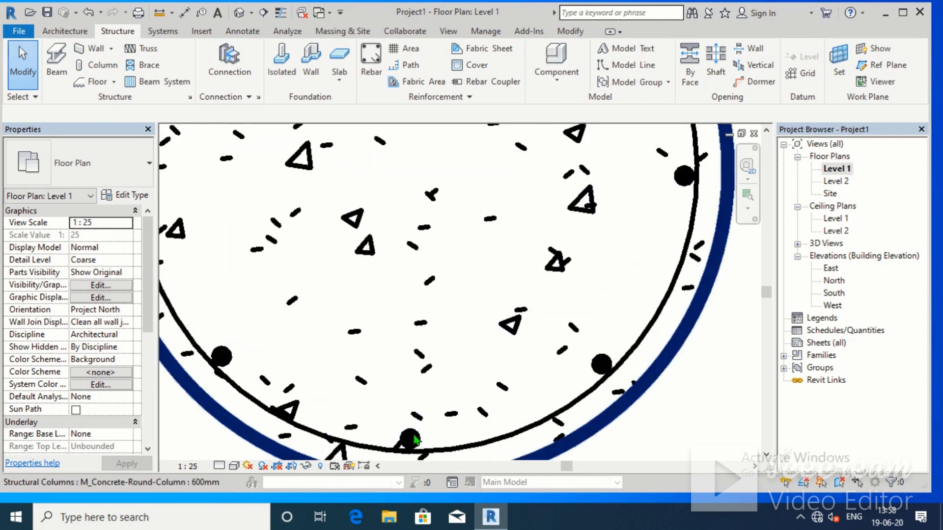
click(410, 441)
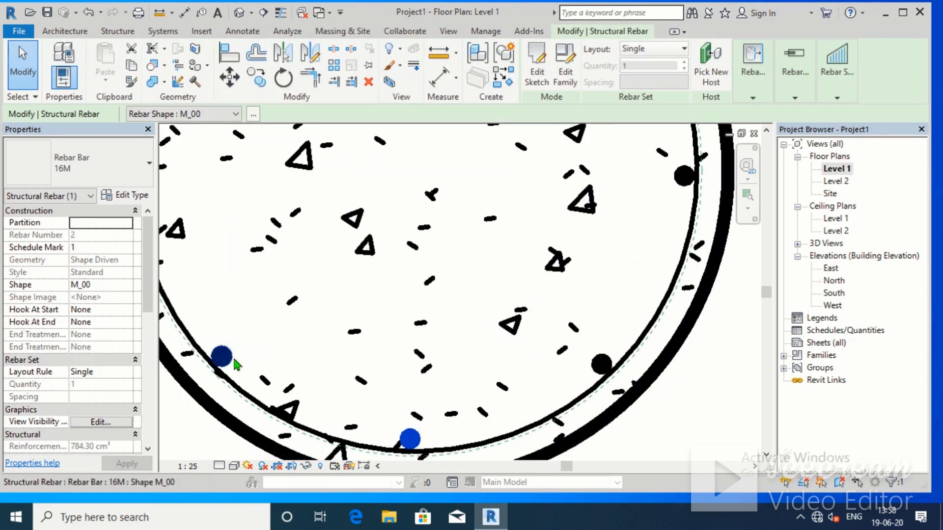
ctrl+click(229, 363)
click(100, 422)
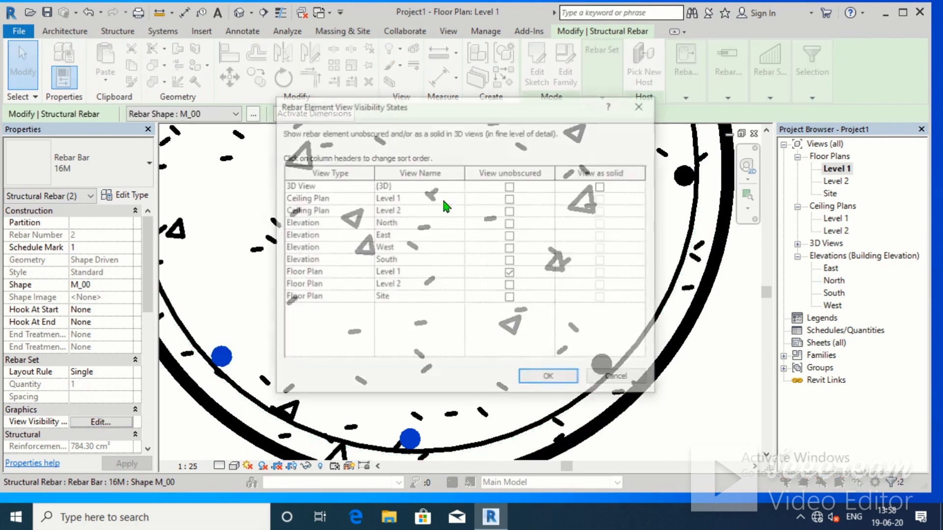
click(511, 187)
click(603, 186)
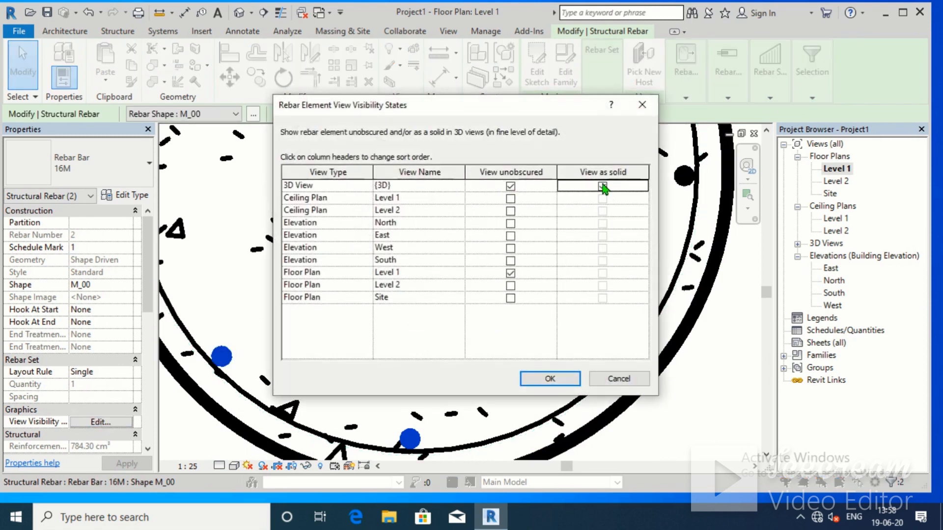
click(549, 378)
scroll(526, 362, down, 5)
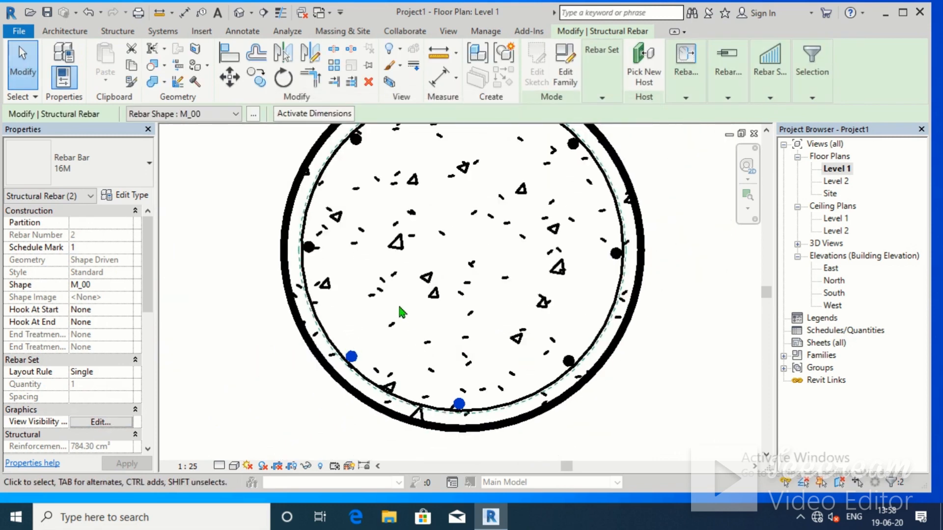
scroll(390, 297, up, 4)
key(Escape)
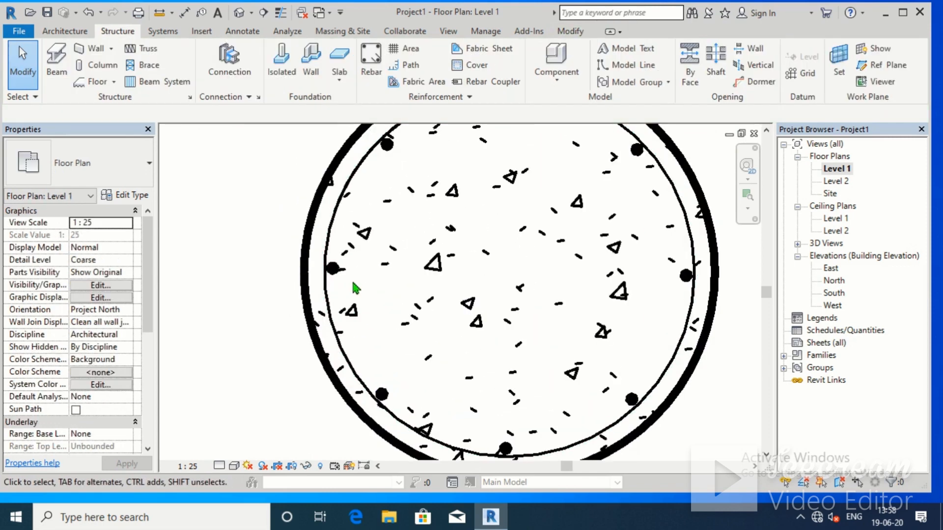
Show the left and upper-left 16M bars unobscured and as solid in the {3D} view
scroll(336, 275, up, 4)
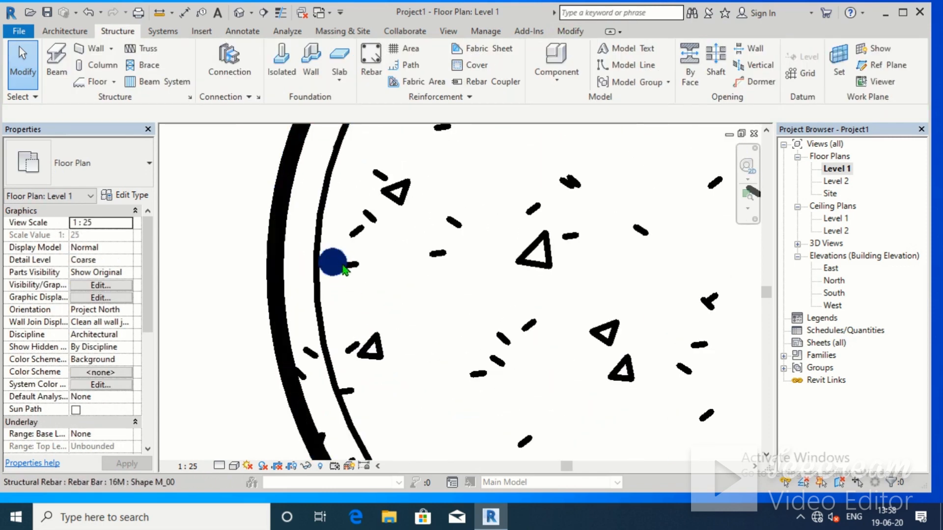
click(348, 268)
scroll(345, 263, down, 5)
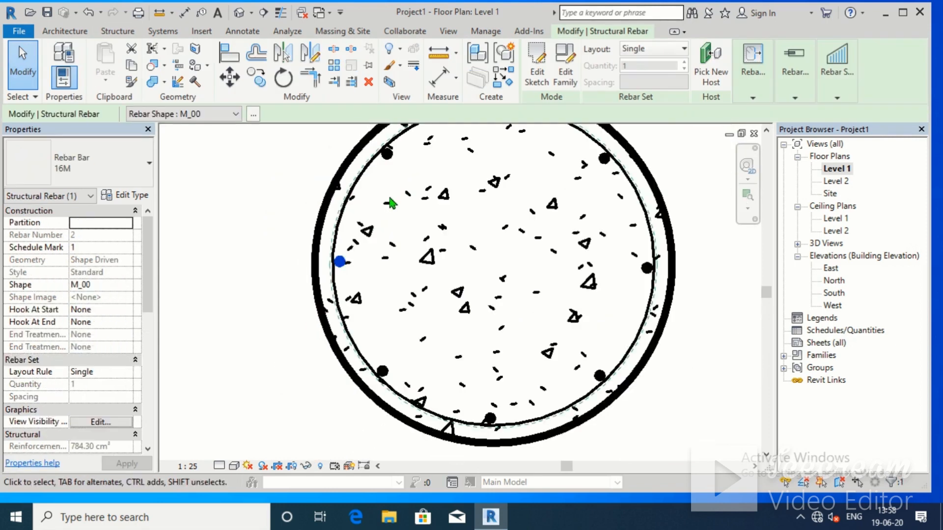
ctrl+click(387, 153)
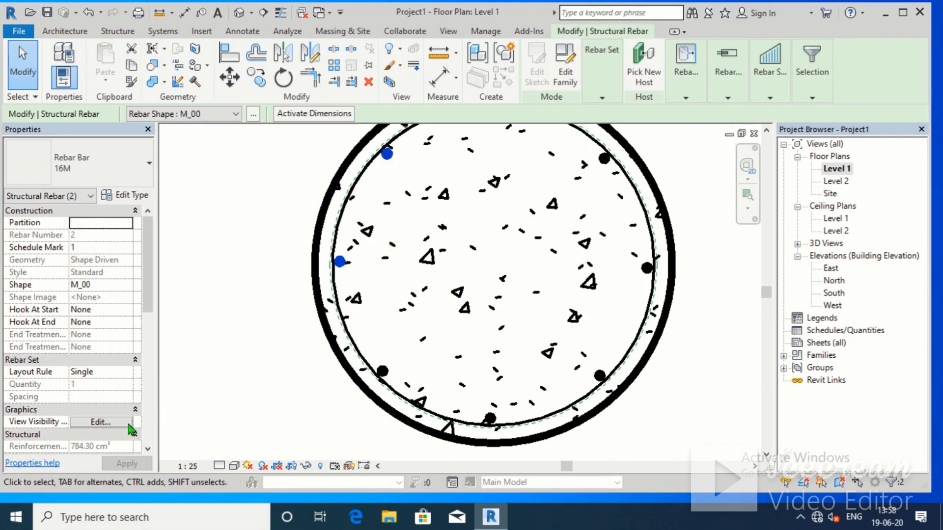
click(100, 423)
click(511, 186)
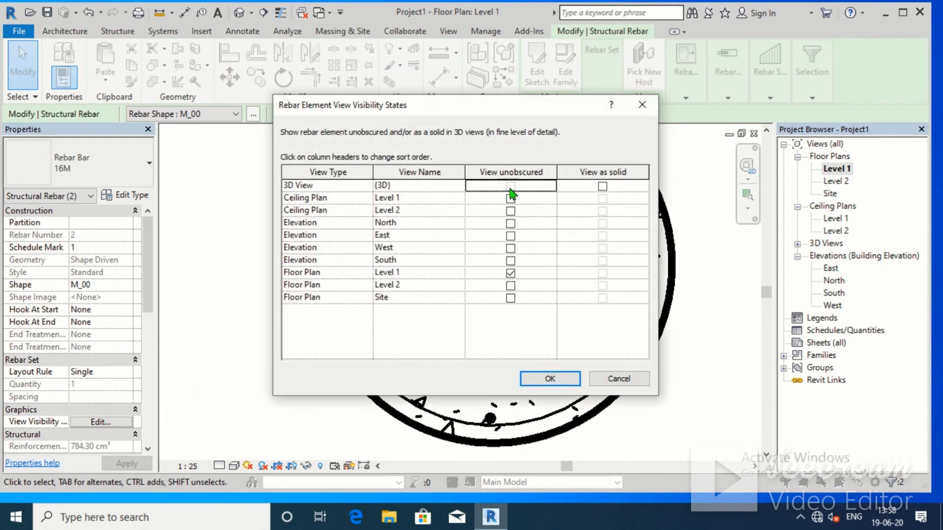
click(603, 187)
click(550, 379)
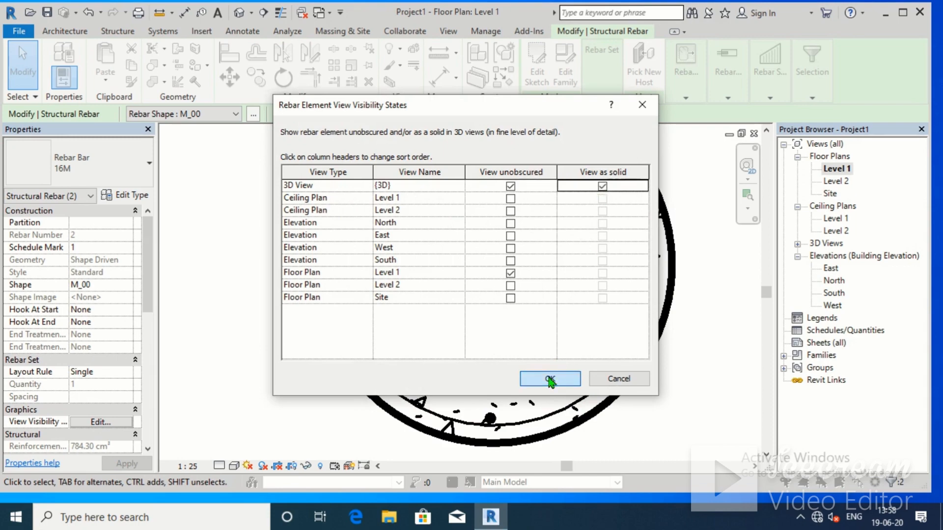
click(609, 246)
scroll(610, 244, down, 3)
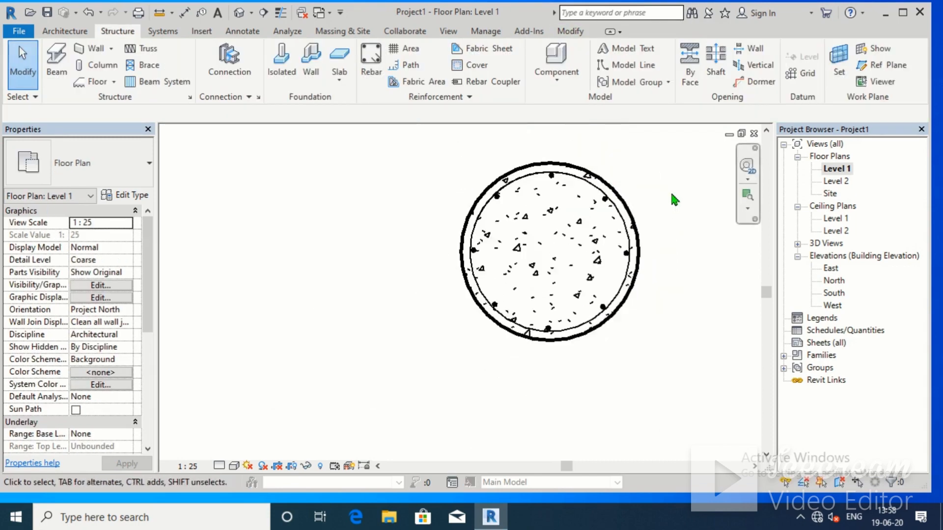
Open the default 3D view of the reinforced column
middle_drag(530, 213, 481, 222)
scroll(452, 307, up, 1)
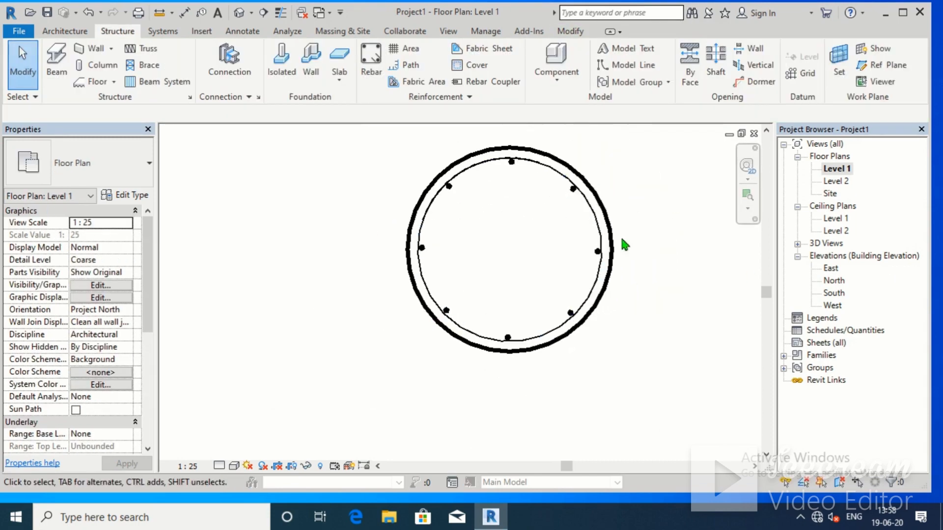
scroll(622, 239, up, 1)
middle_drag(466, 276, 357, 285)
scroll(426, 285, down, 3)
scroll(426, 289, down, 1)
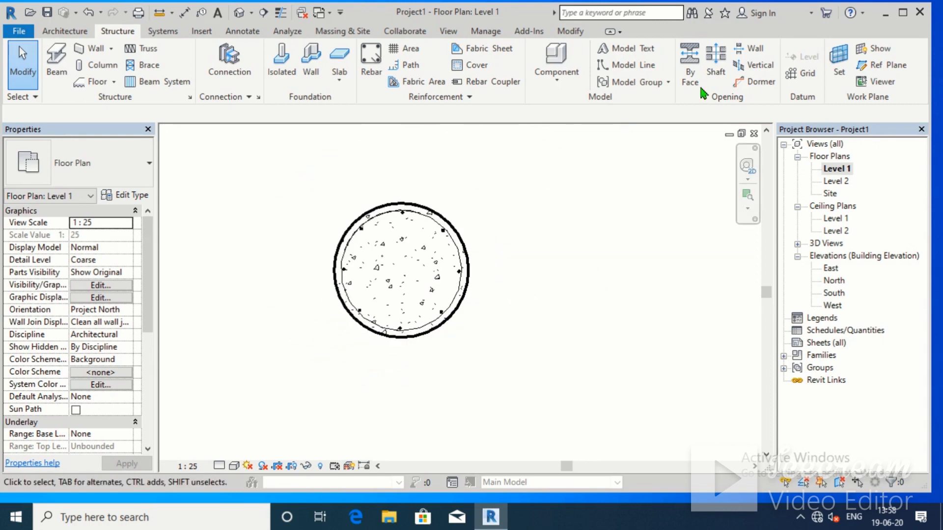
click(251, 13)
click(254, 30)
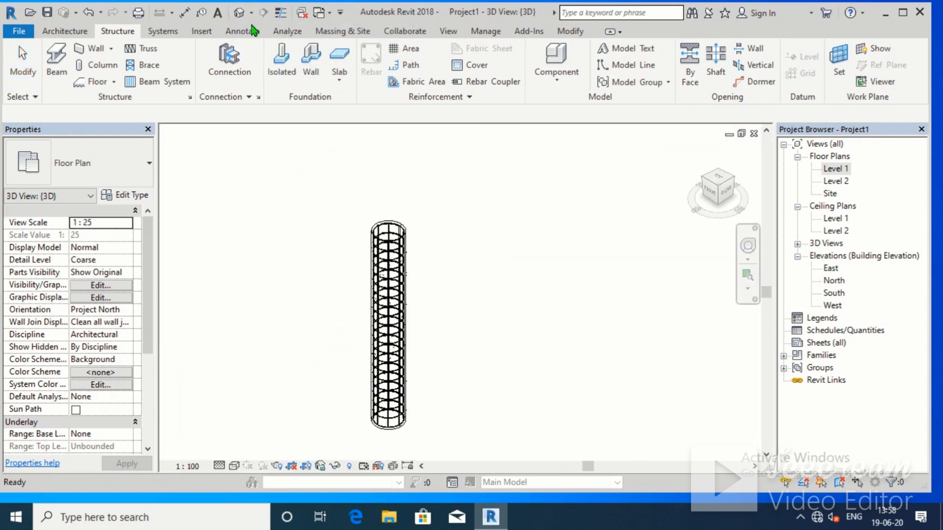
Examine the circular ties and vertical bars along the full height of the column in 3D
scroll(408, 208, up, 2)
scroll(484, 163, up, 2)
middle_drag(484, 164, 487, 117)
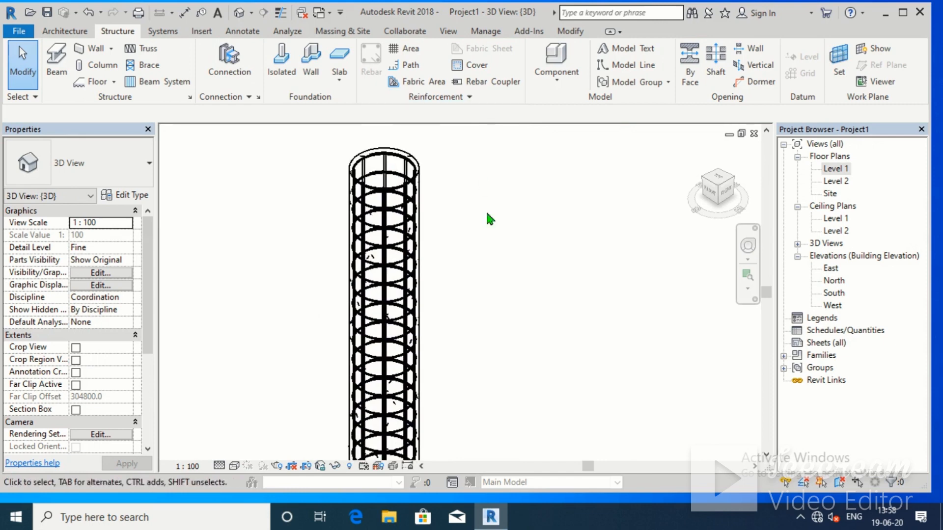
scroll(488, 217, down, 2)
scroll(427, 406, up, 1)
scroll(444, 398, down, 2)
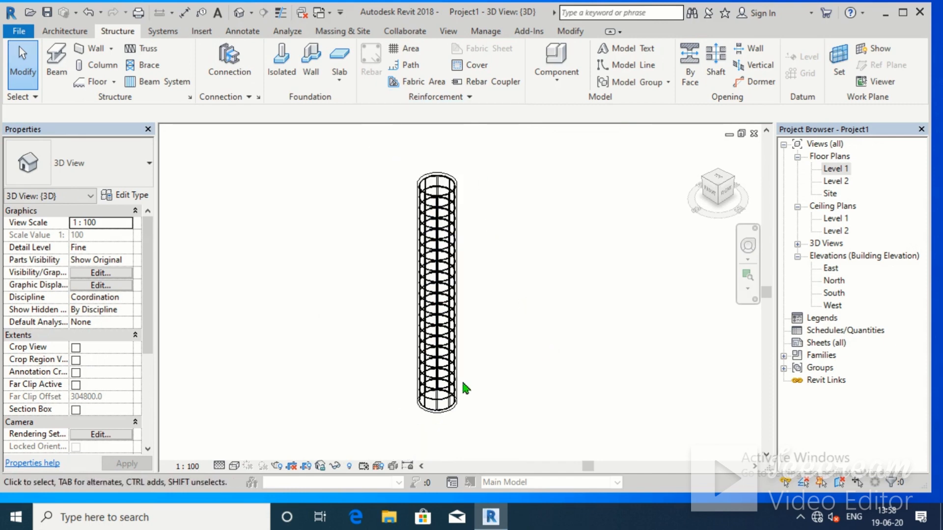
scroll(563, 236, up, 1)
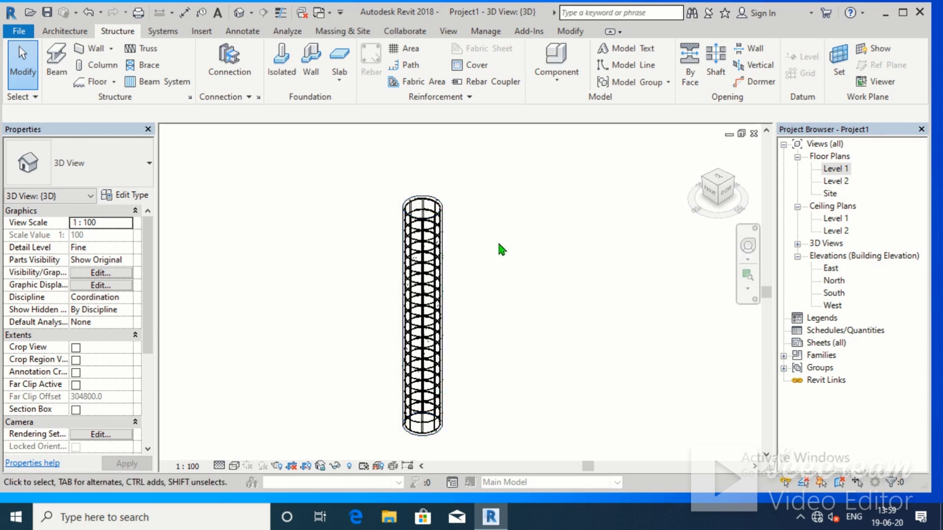
scroll(489, 227, up, 1)
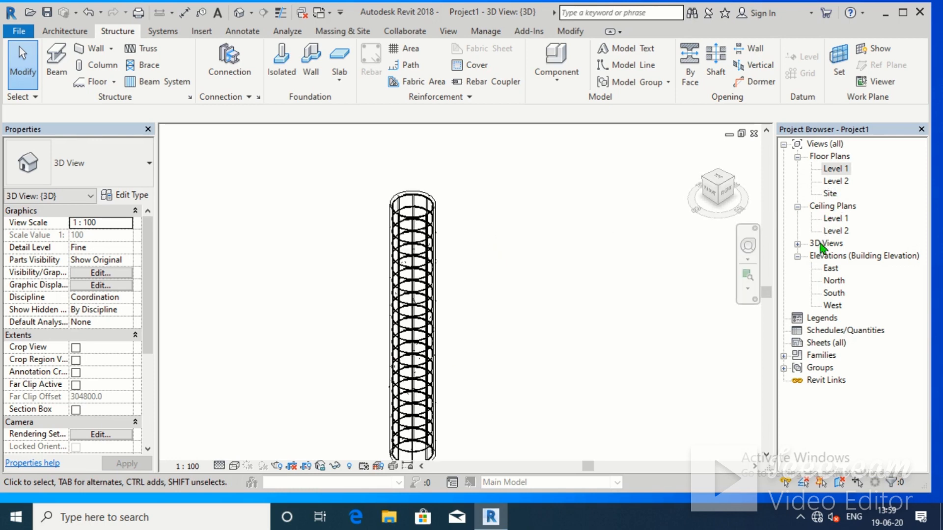
Open the East elevation and set the elevation of Level 2 to 3000
double_click(829, 268)
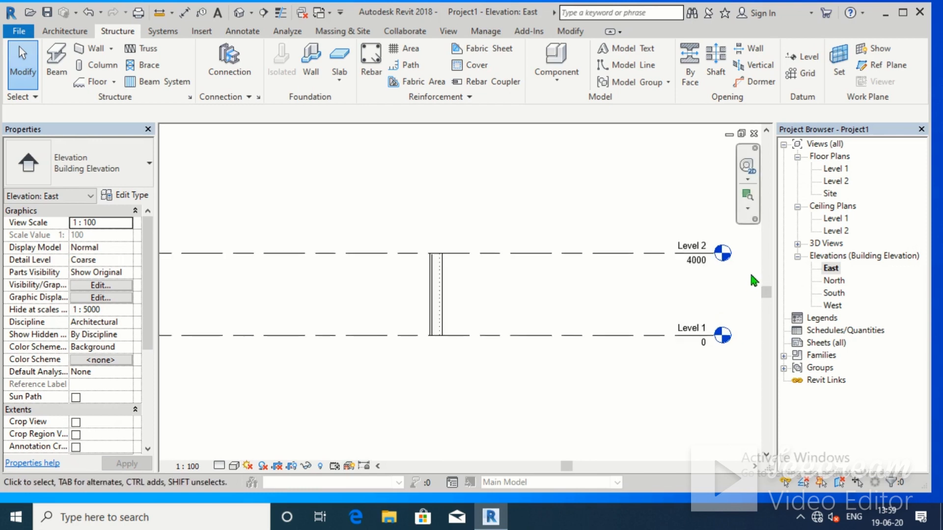
middle_drag(698, 253, 545, 219)
scroll(545, 219, up, 2)
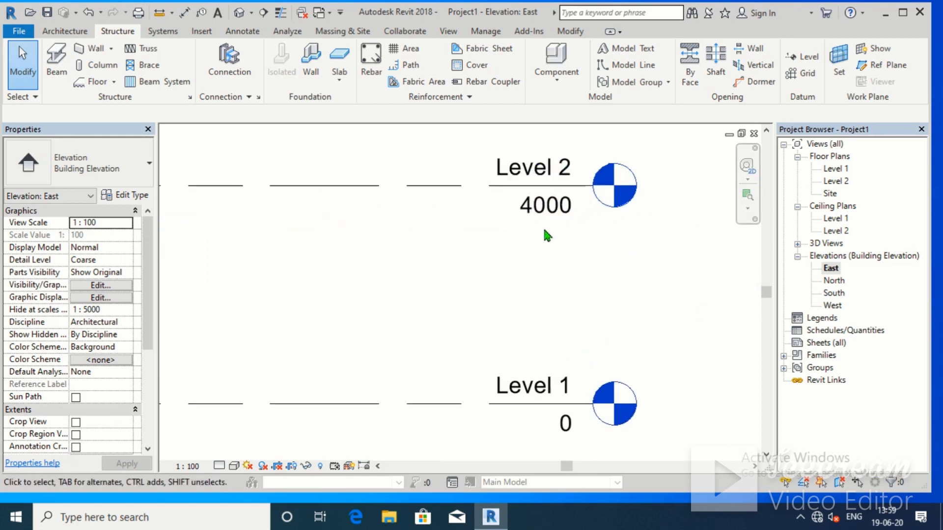
click(533, 209)
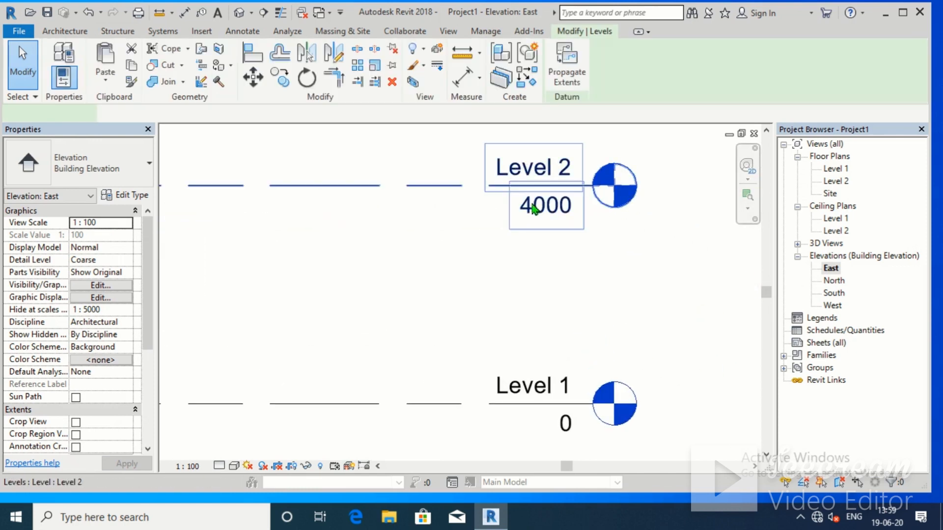
click(532, 209)
click(520, 202)
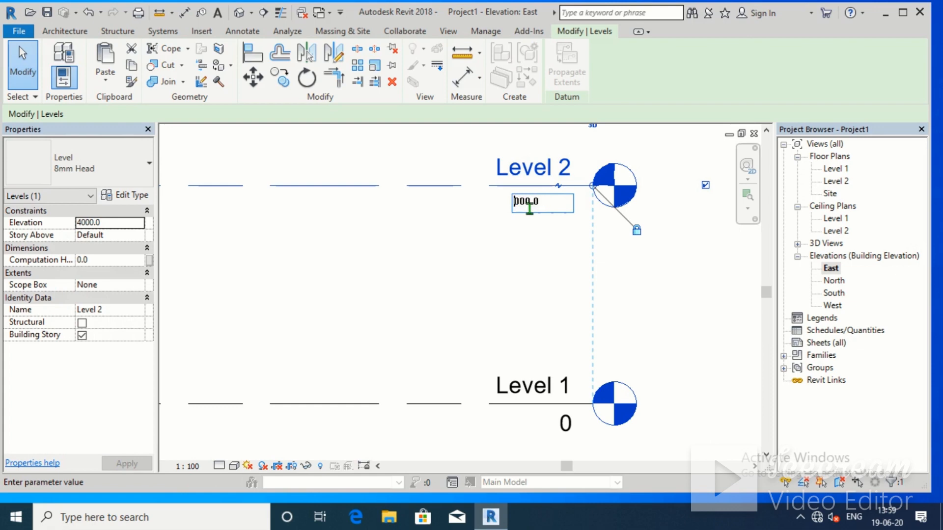
text(3)
key(Return)
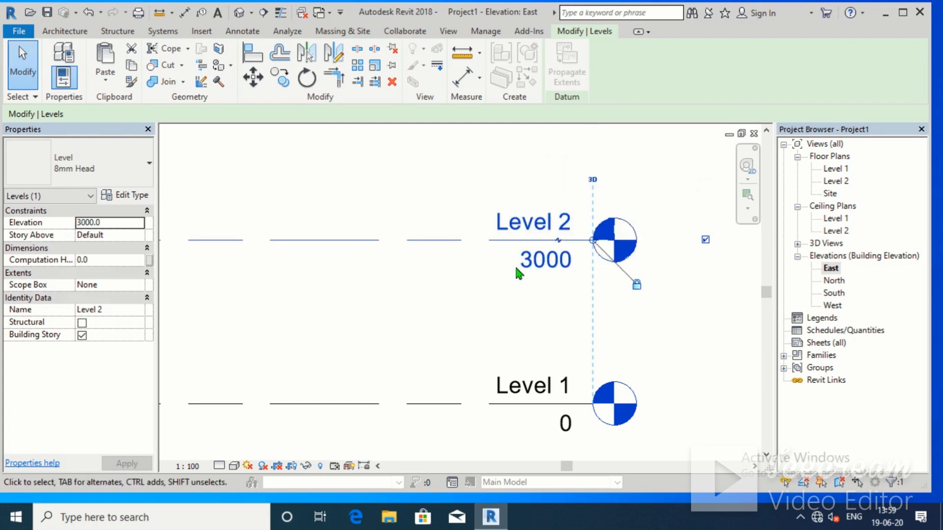
scroll(514, 265, down, 4)
middle_drag(515, 264, 548, 247)
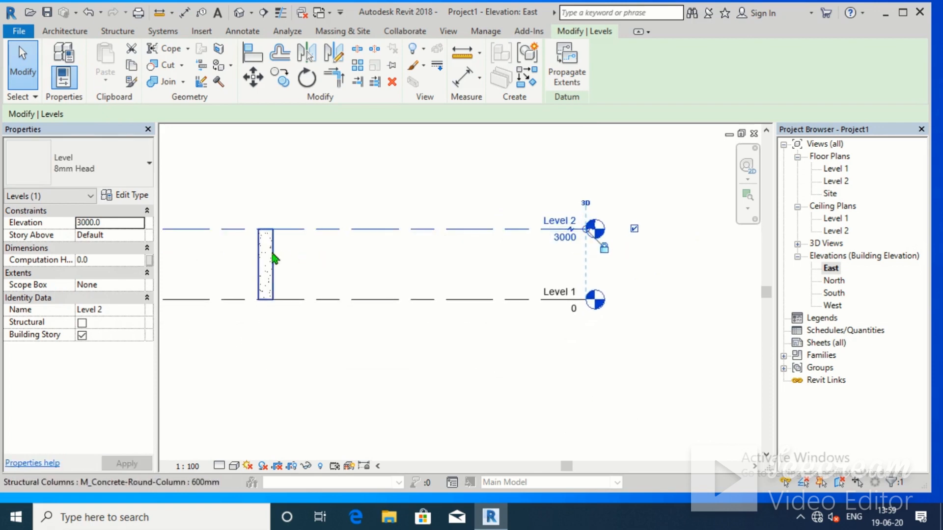
Open the default 3D view and inspect the column with its circular ties and vertical bars along its height
scroll(273, 259, up, 2)
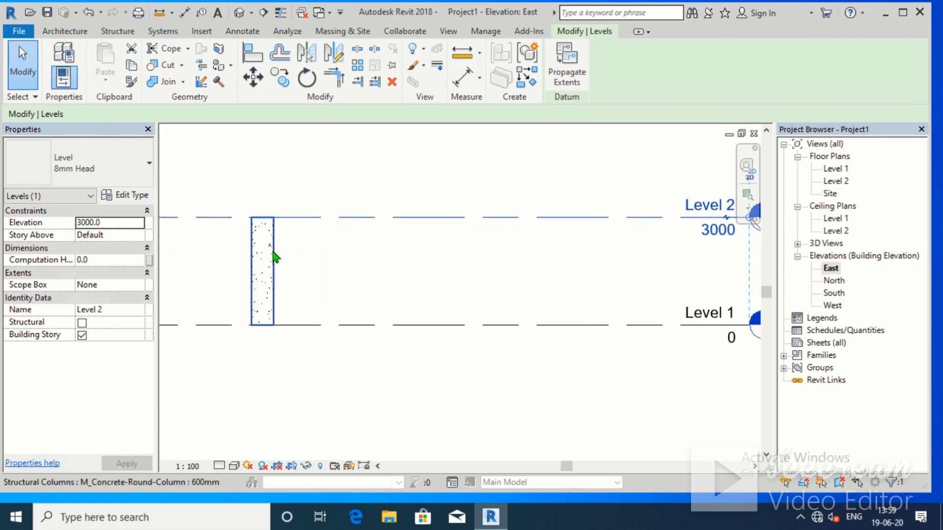
click(251, 12)
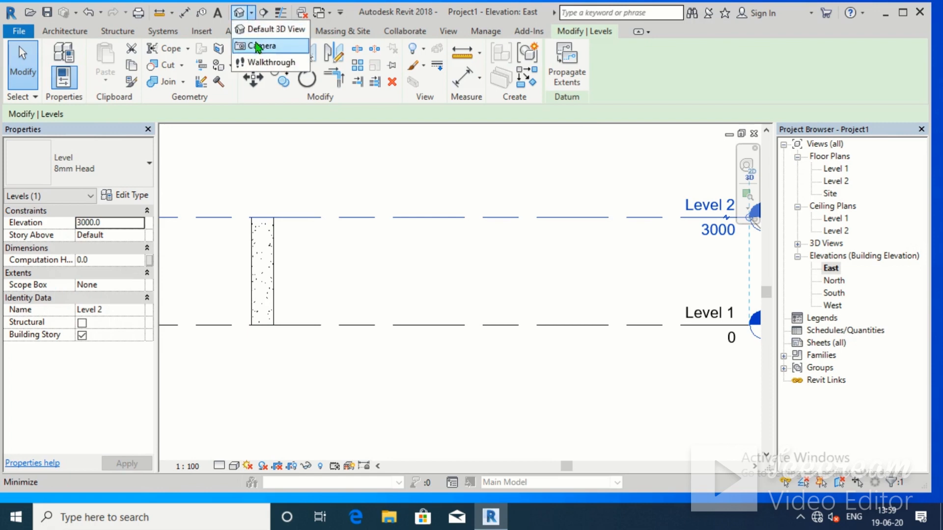
click(263, 29)
scroll(424, 217, down, 2)
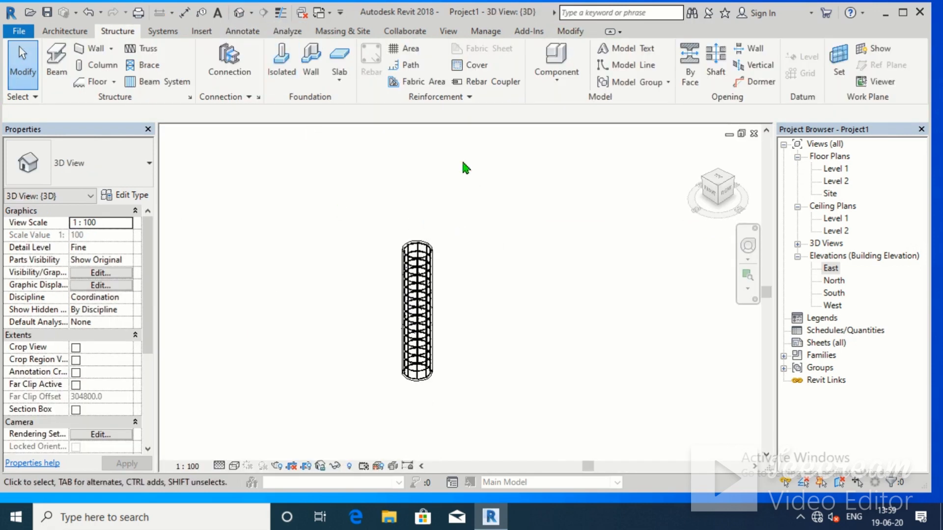
middle_drag(455, 146, 448, 136)
scroll(448, 310, up, 2)
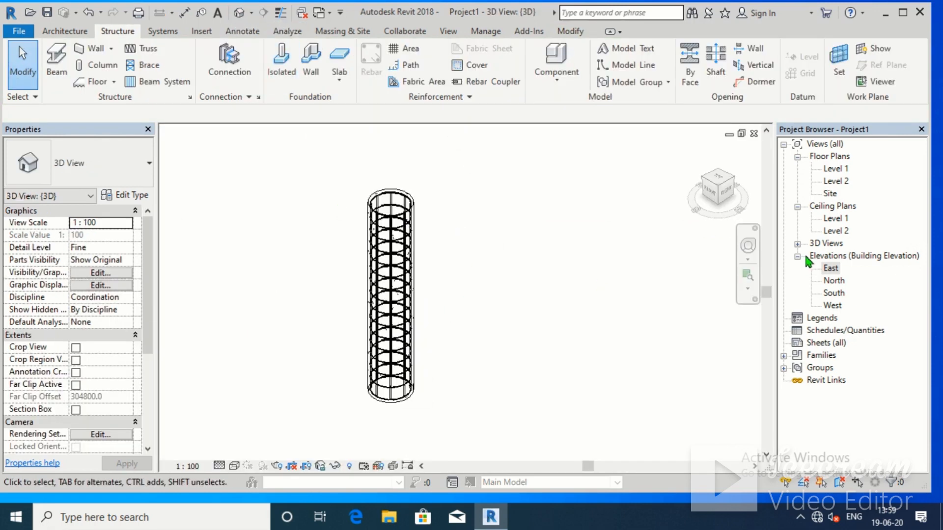
middle_drag(543, 242, 485, 228)
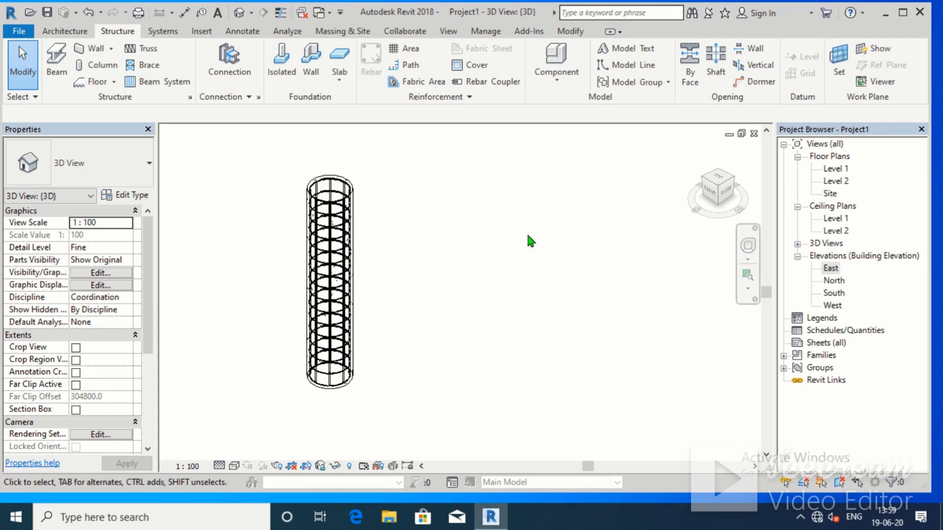
click(339, 268)
key(Escape)
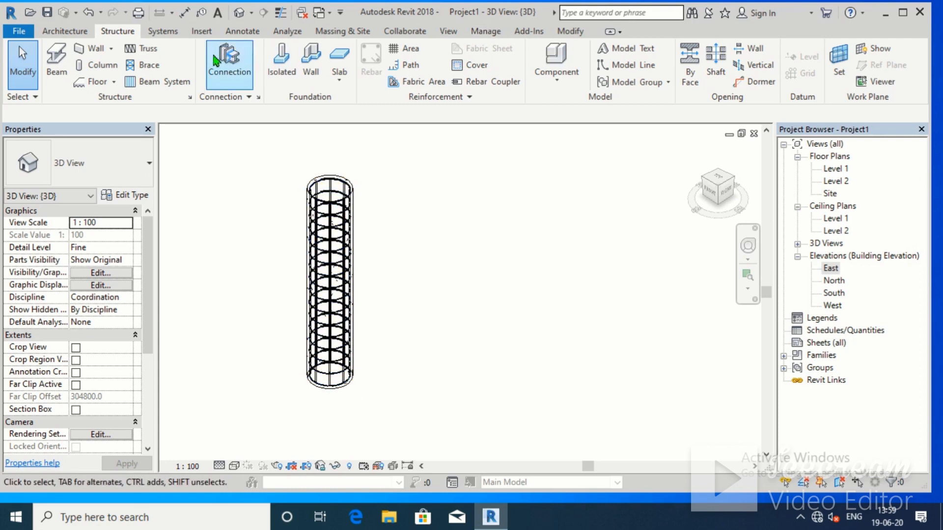
In the {3D} view's Visibility/Graphic Overrides, override the Structural Rebar projection line weight with 2
click(448, 31)
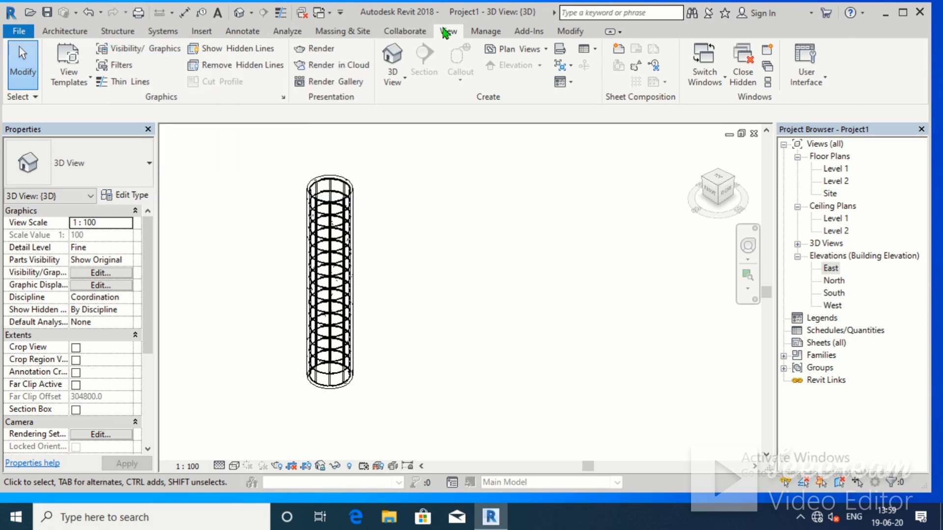
click(133, 54)
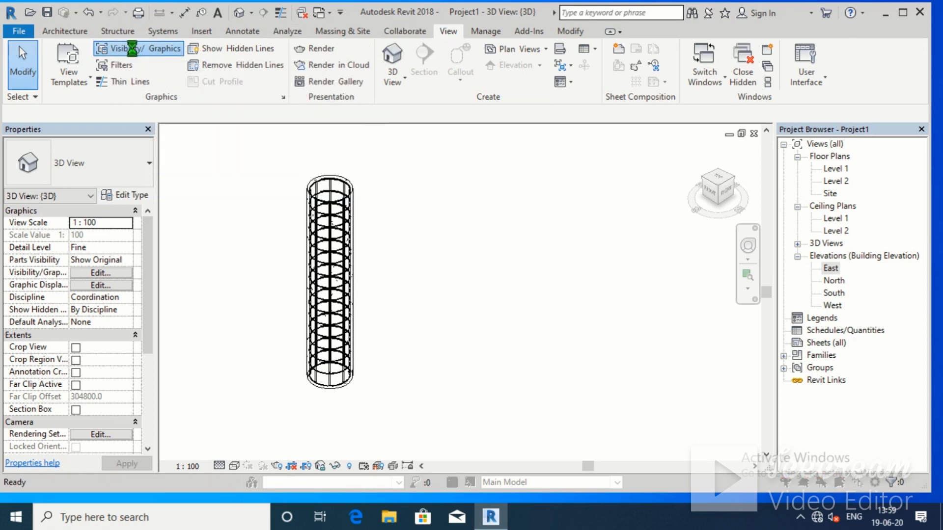
scroll(314, 248, down, 15)
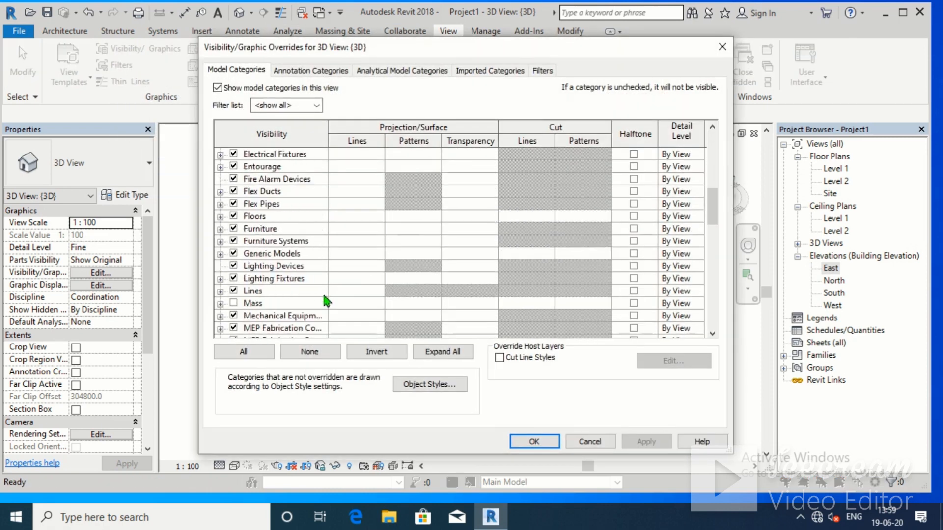
scroll(332, 300, down, 6)
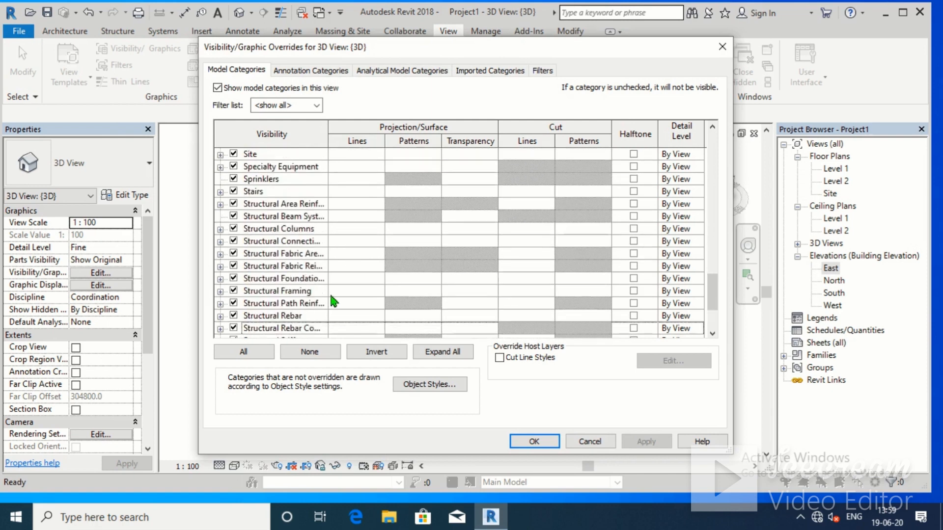
click(351, 244)
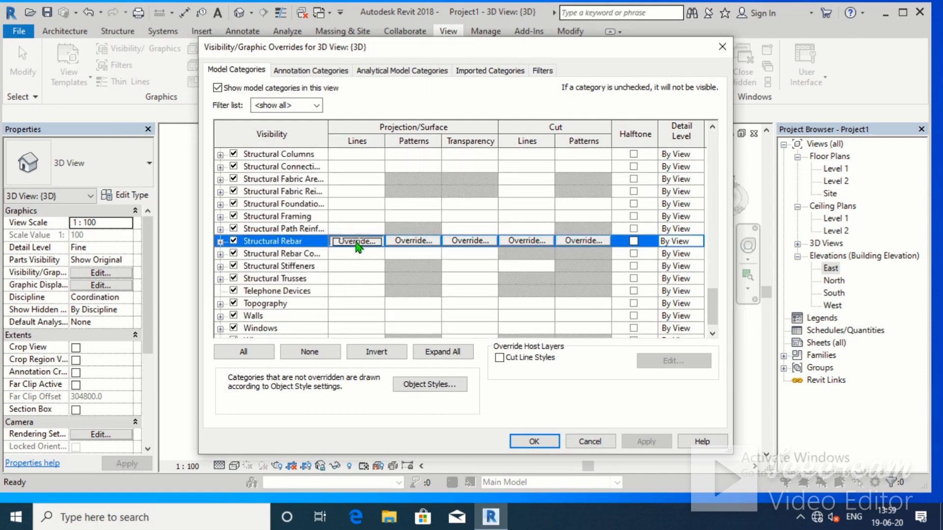
click(361, 241)
click(442, 224)
click(432, 247)
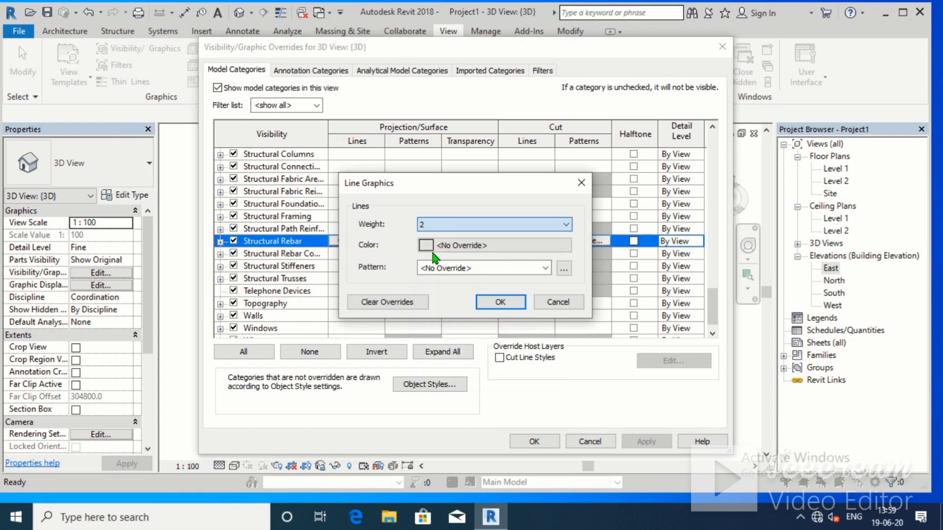
Set the Structural Rebar projection line color to blue RGB 000-103-206, using hue 140 and luminance 97
click(430, 244)
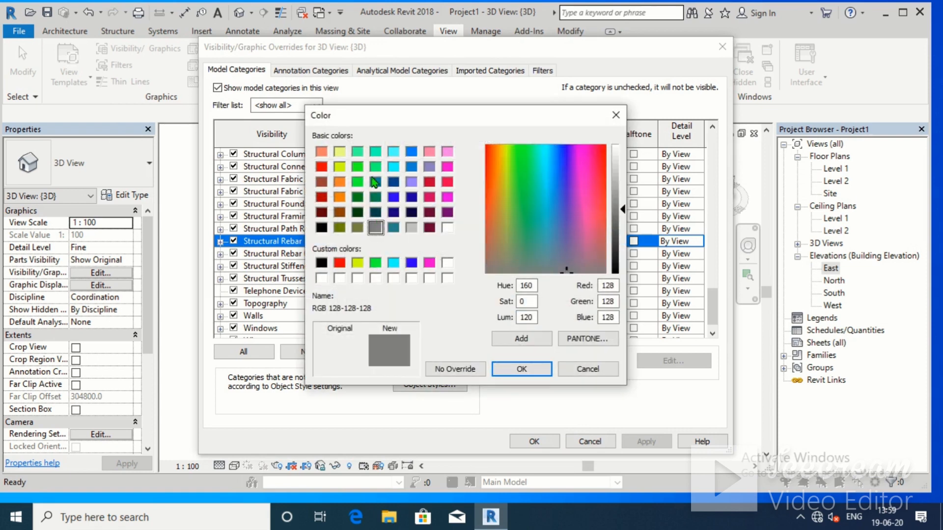
click(412, 167)
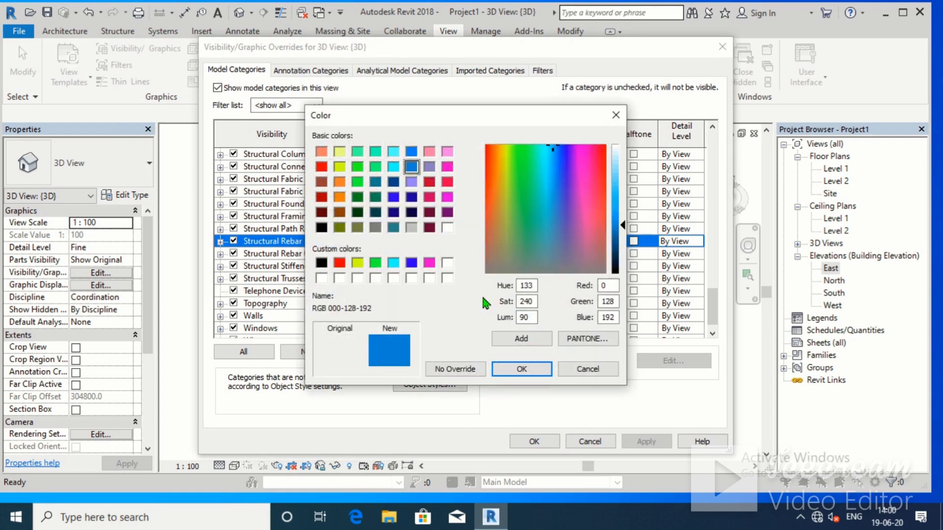
click(534, 287)
key(BackSpace)
key(BackSpace)
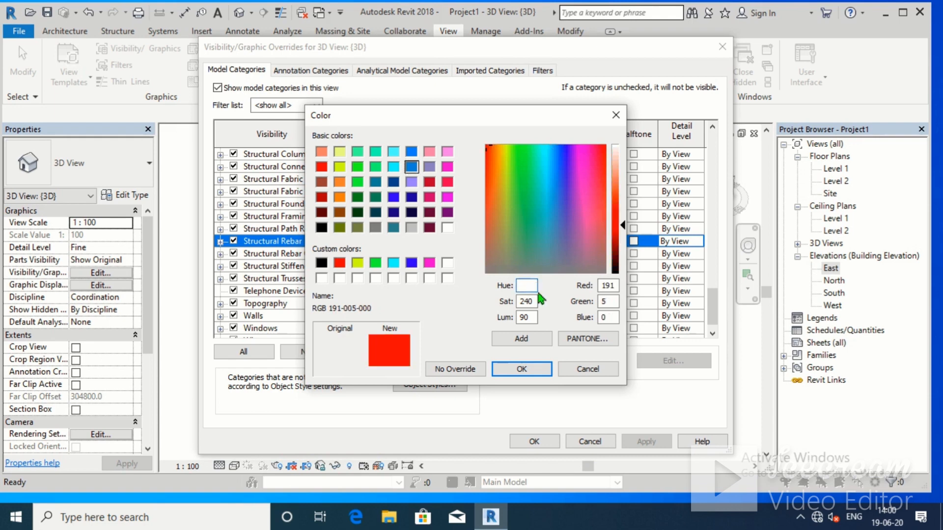
text(140)
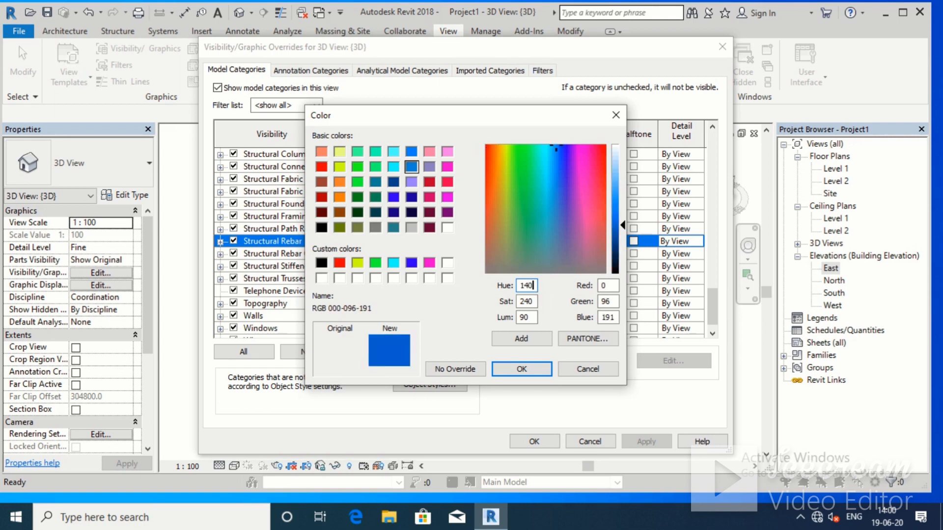
click(532, 319)
key(BackSpace)
text(7)
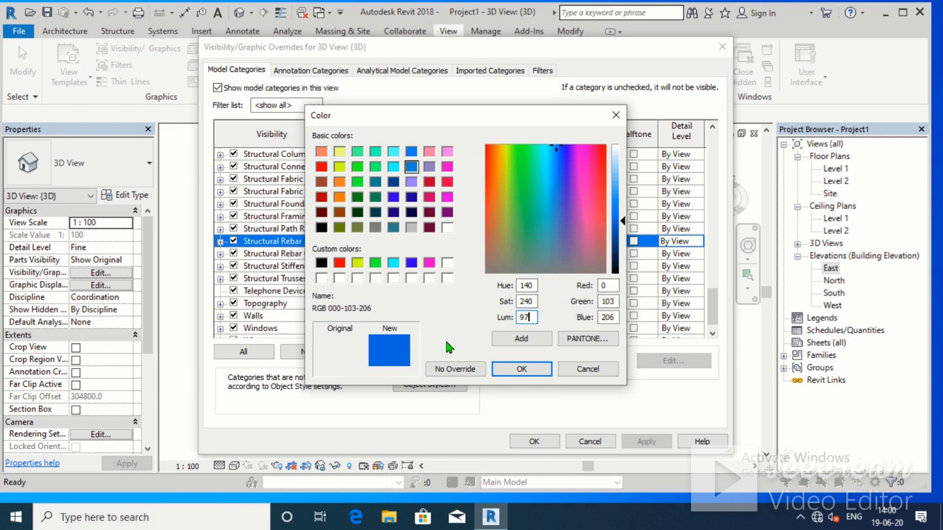
click(530, 369)
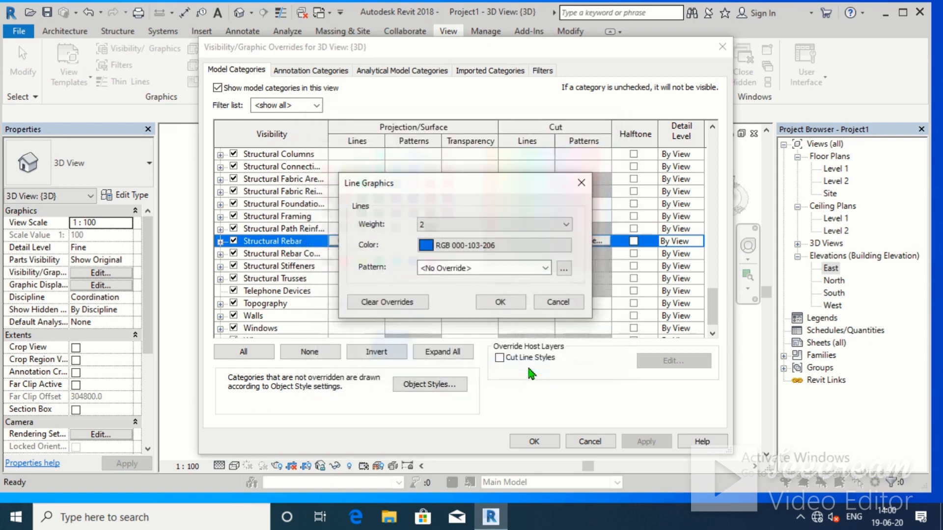
Set the Structural Rebar projection line pattern to Solid and apply the overrides to the {3D} view
click(487, 267)
click(451, 294)
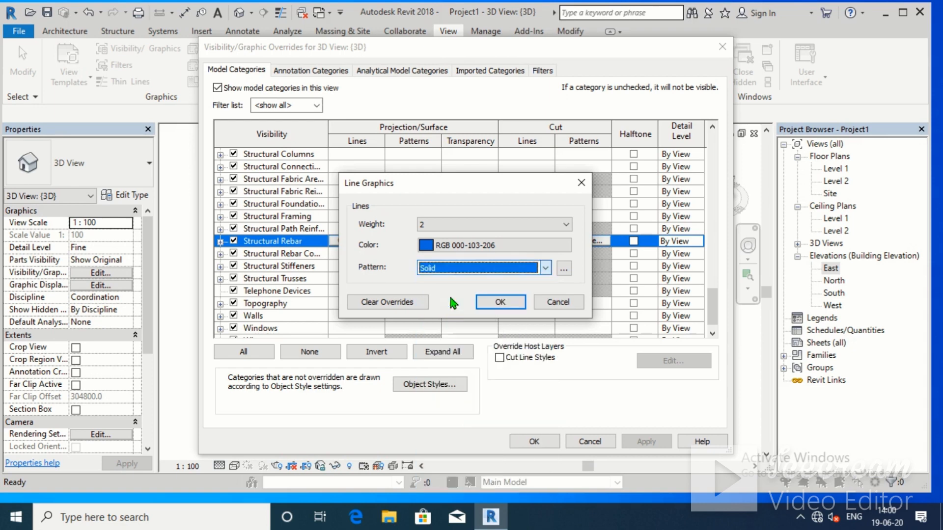
click(501, 302)
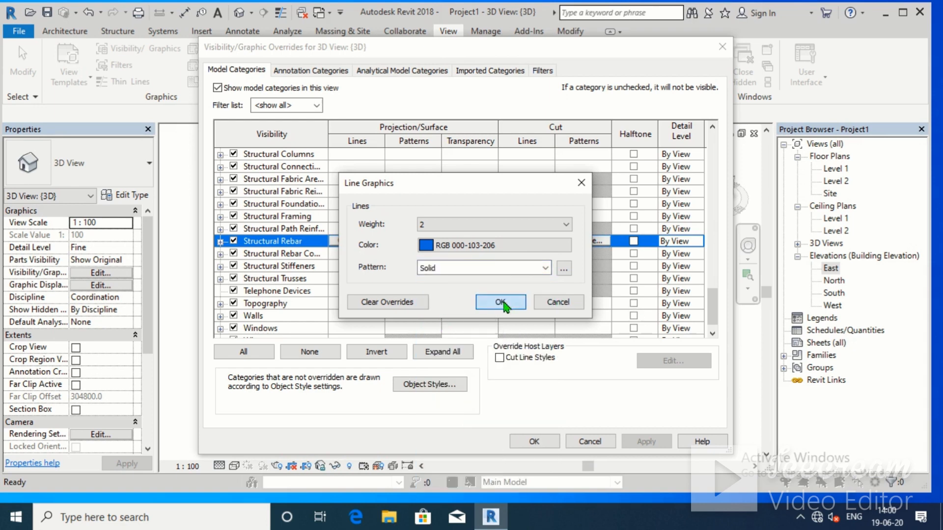
click(634, 441)
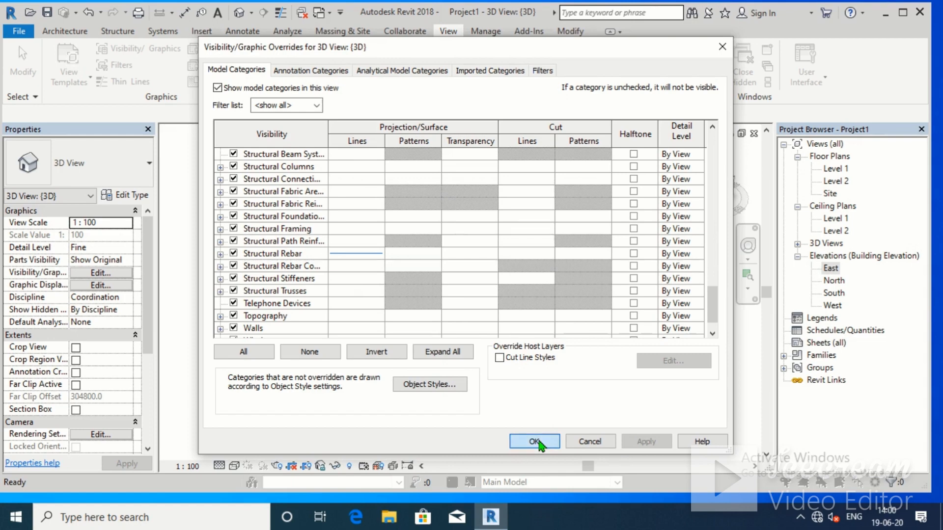
click(534, 441)
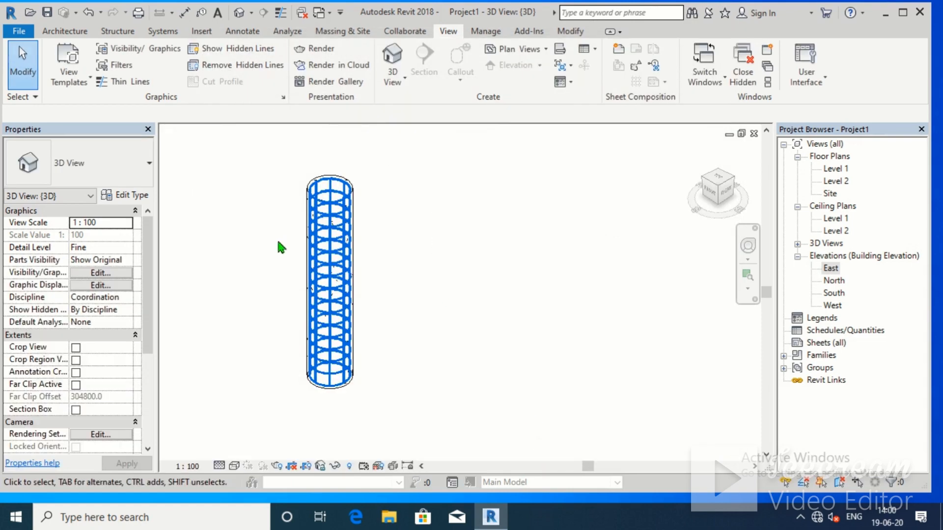
scroll(278, 241, up, 3)
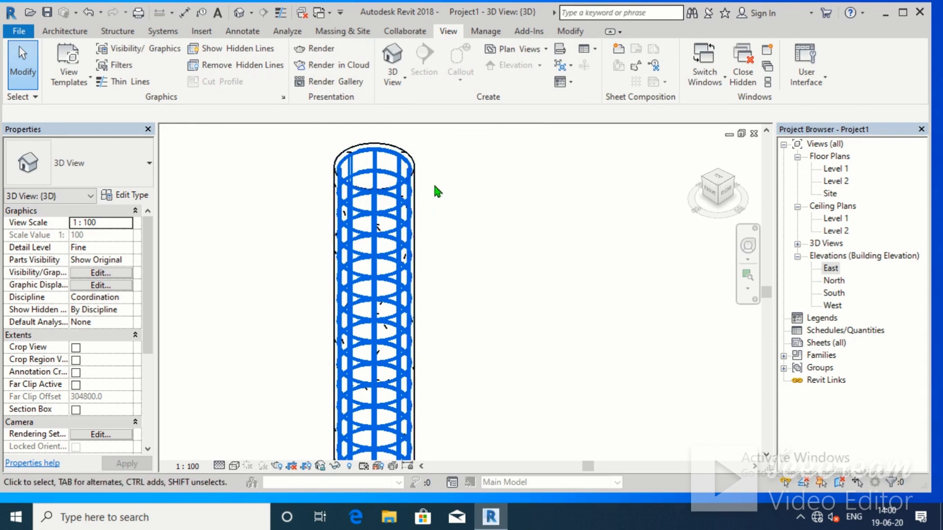
scroll(432, 181, up, 2)
scroll(420, 211, down, 2)
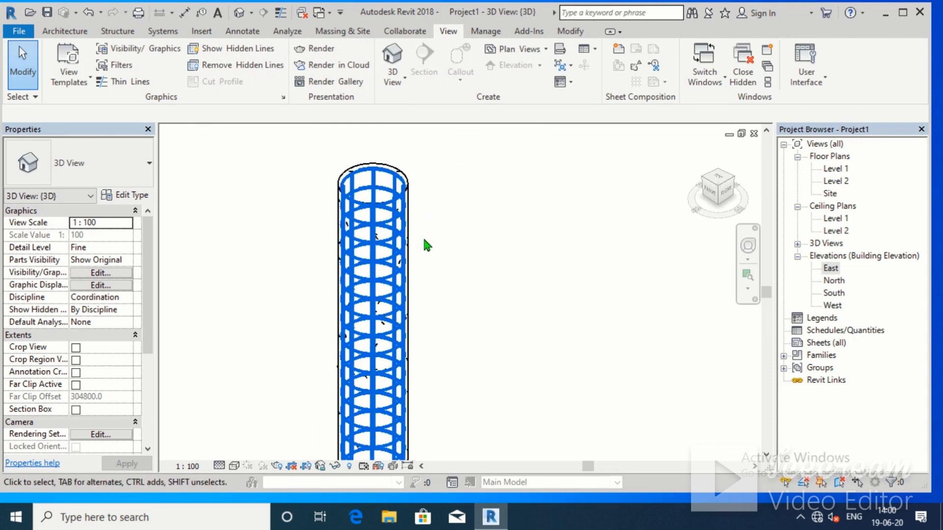
scroll(472, 231, up, 2)
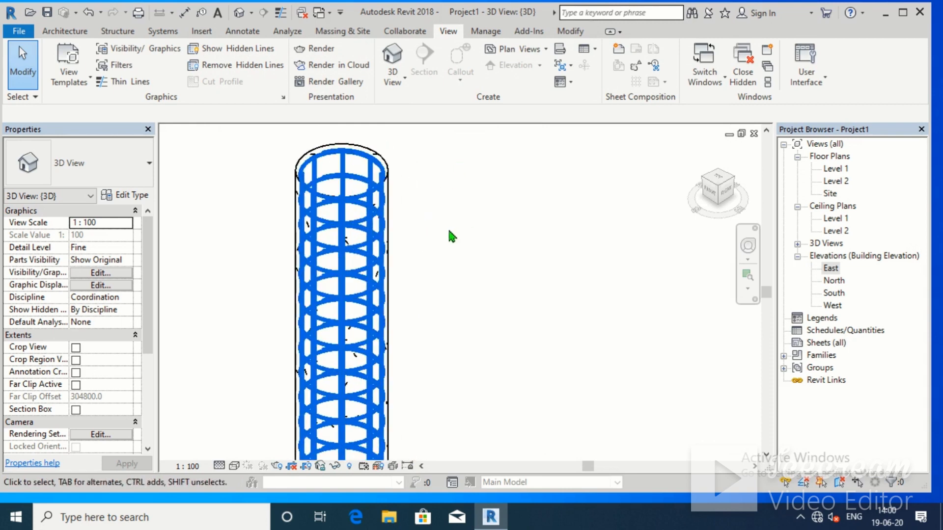
click(352, 253)
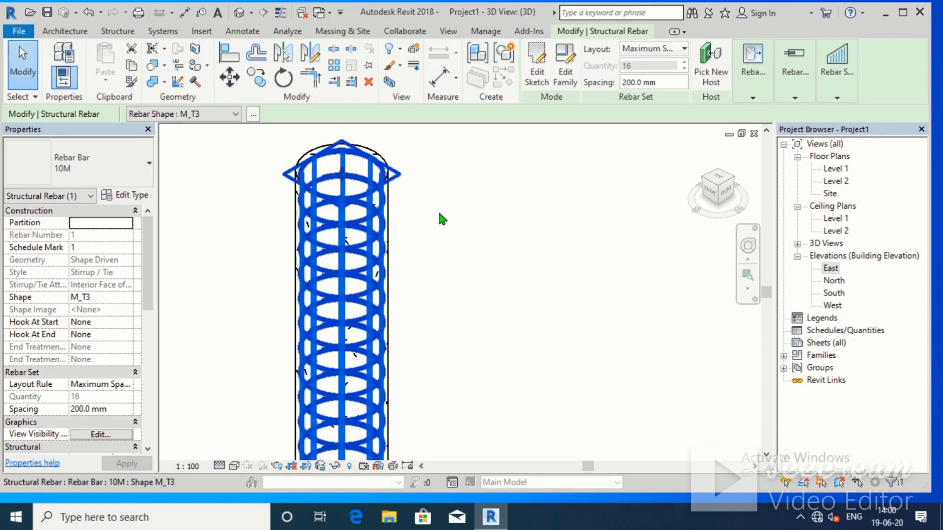
click(452, 32)
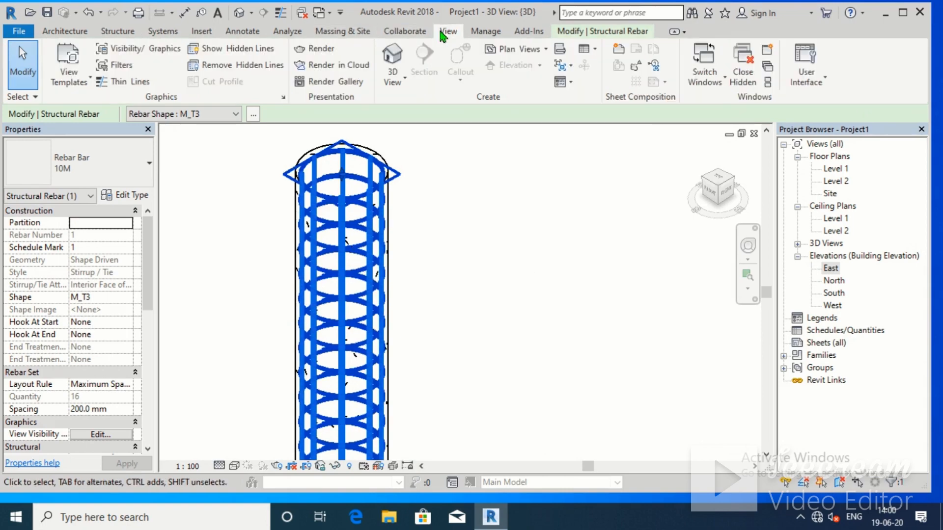
click(113, 50)
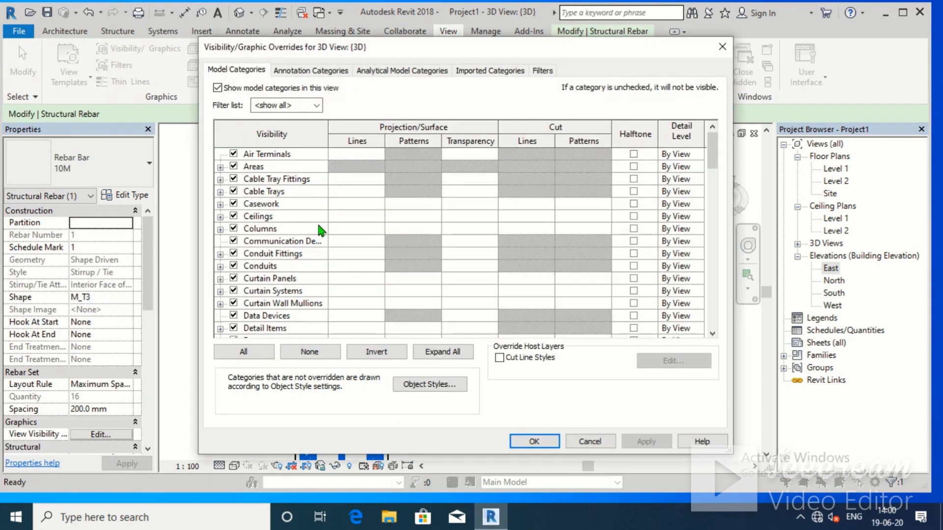
click(722, 47)
click(528, 264)
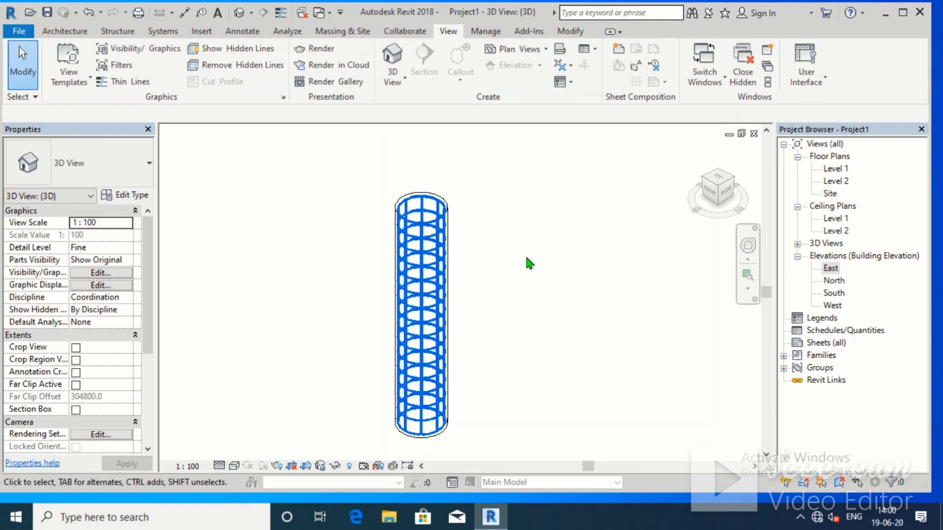
Override the 10M circular tie set's graphics in the view by element, setting its projection line weight to 2
scroll(491, 236, up, 3)
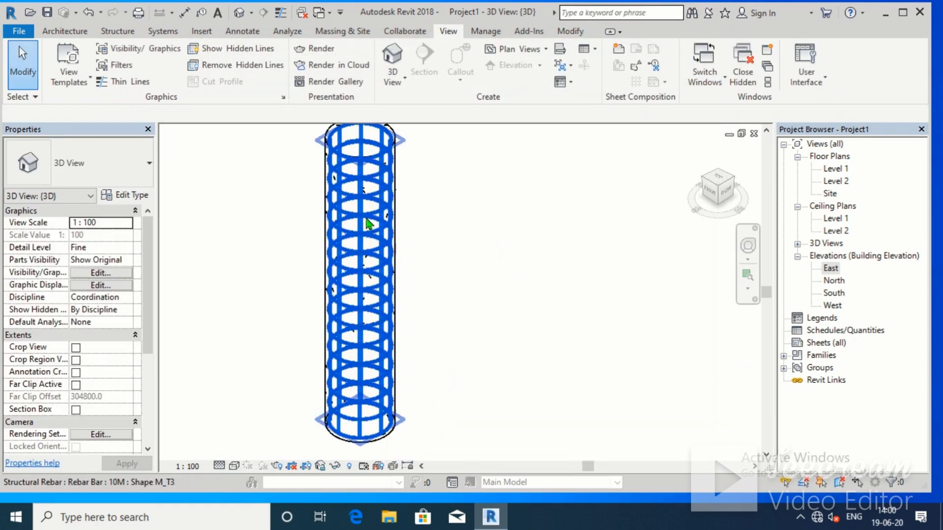
click(363, 221)
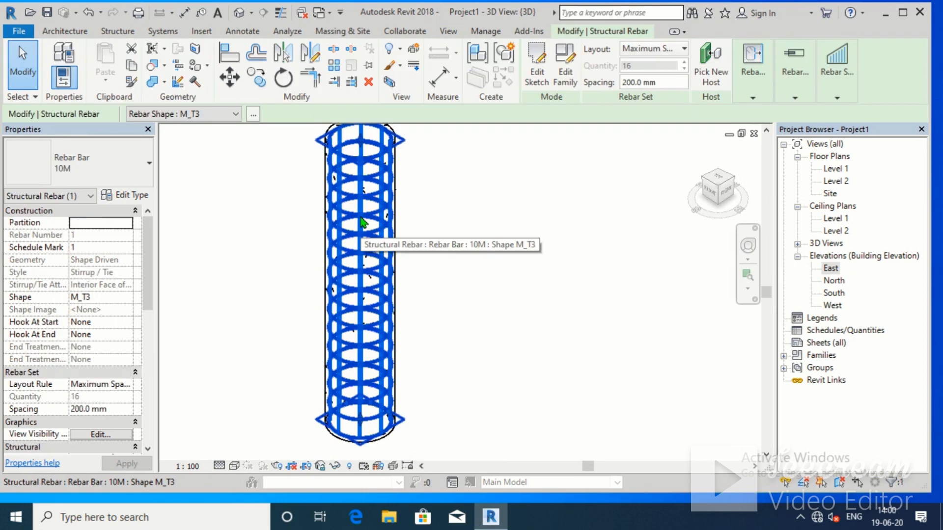
right_click(362, 222)
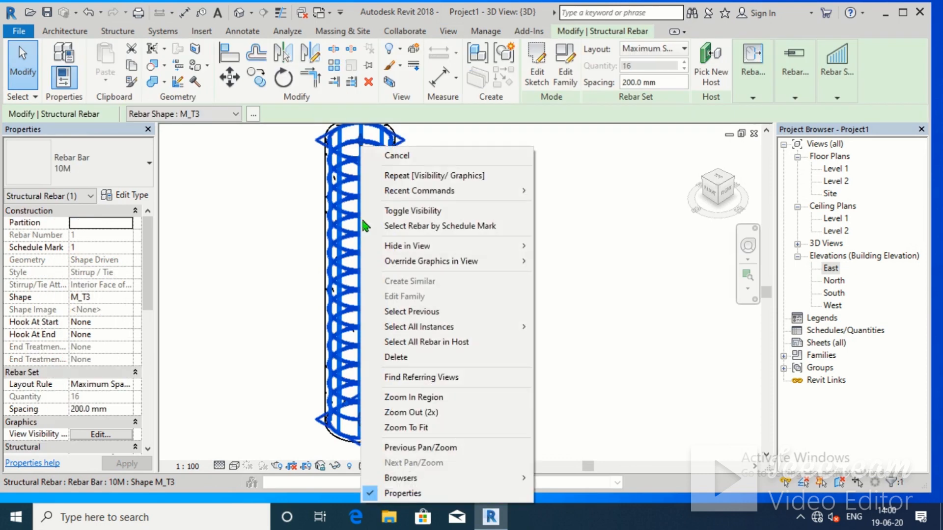
mouse_move(395, 268)
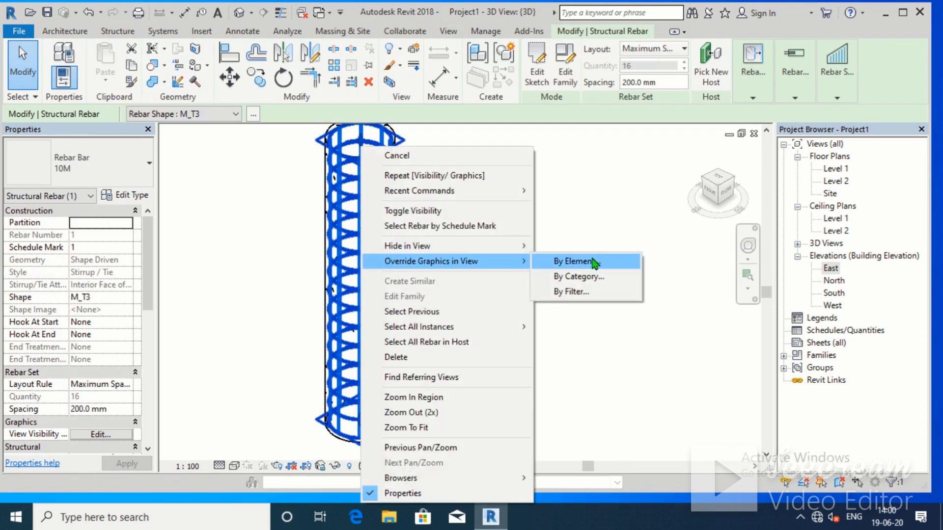
click(596, 260)
click(352, 208)
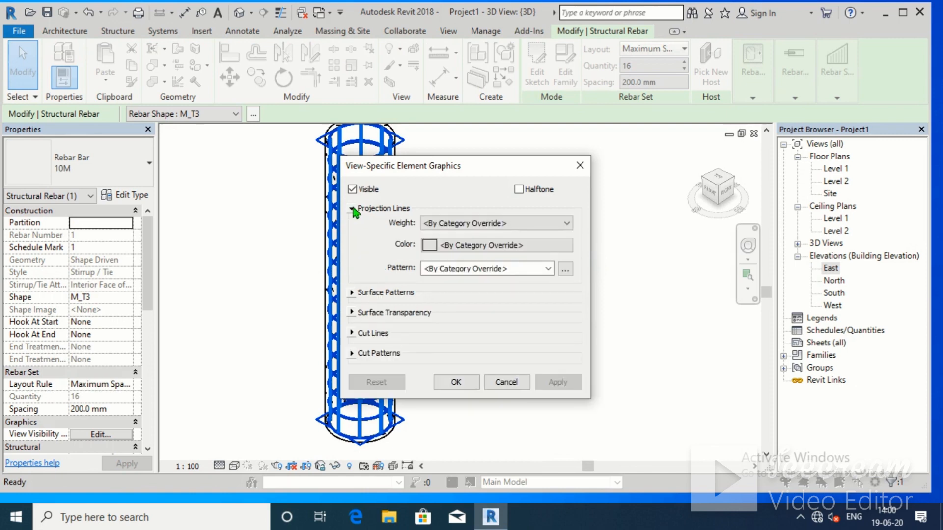
click(496, 223)
click(447, 253)
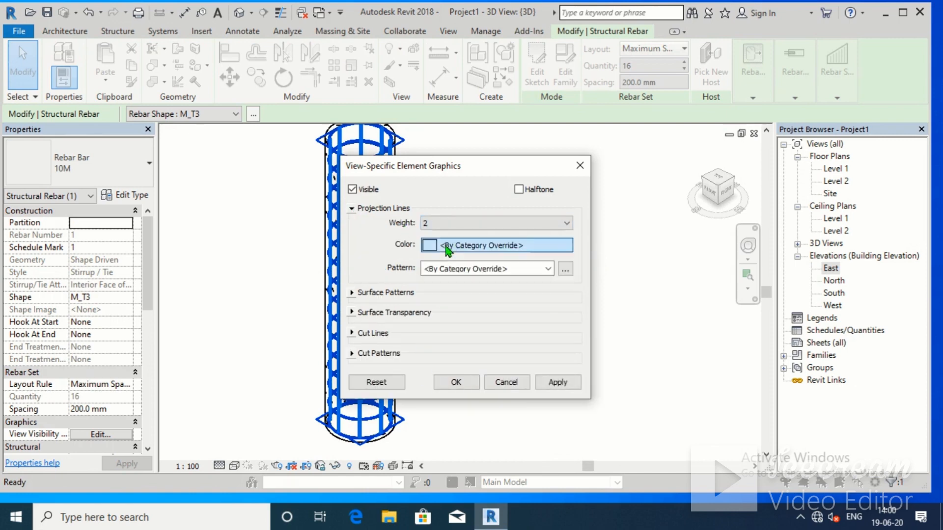
Set the tie set's projection line color override to dark red RGB 164-000-000, using basic red with luminance 77
click(444, 245)
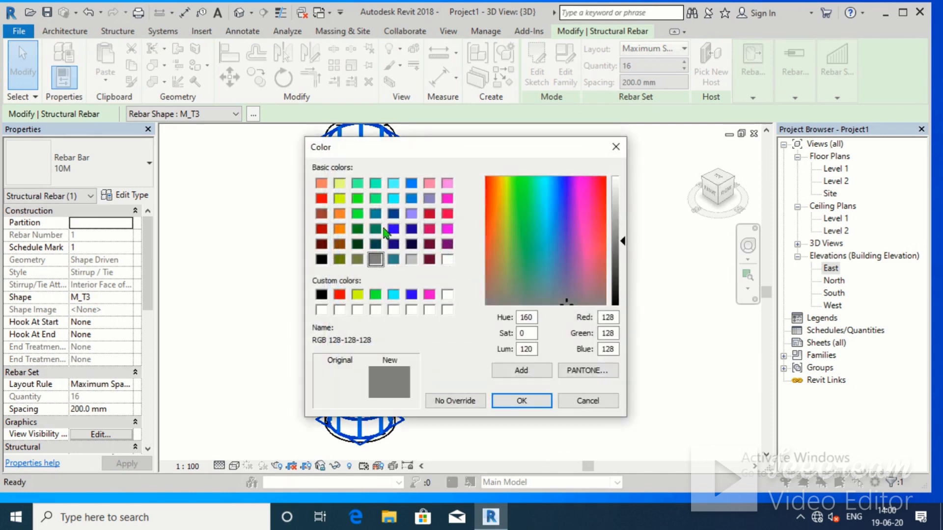
click(321, 199)
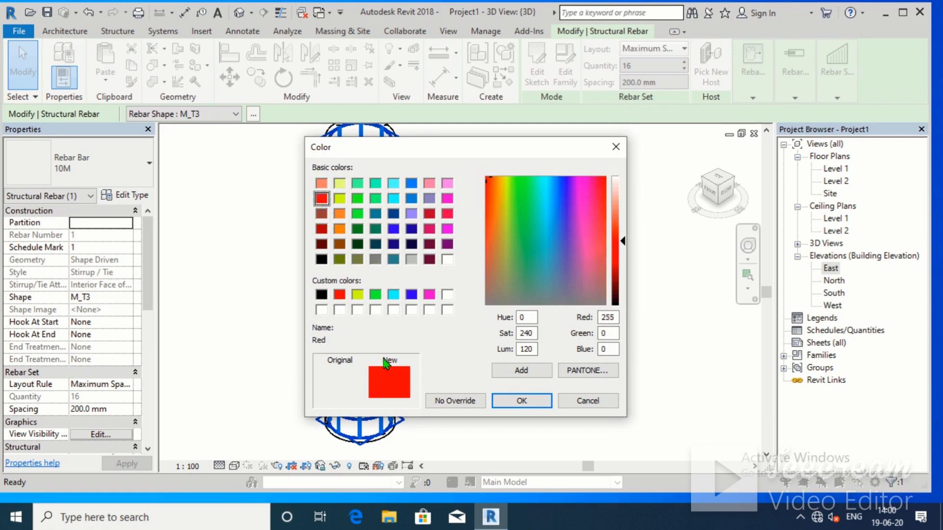
double_click(534, 350)
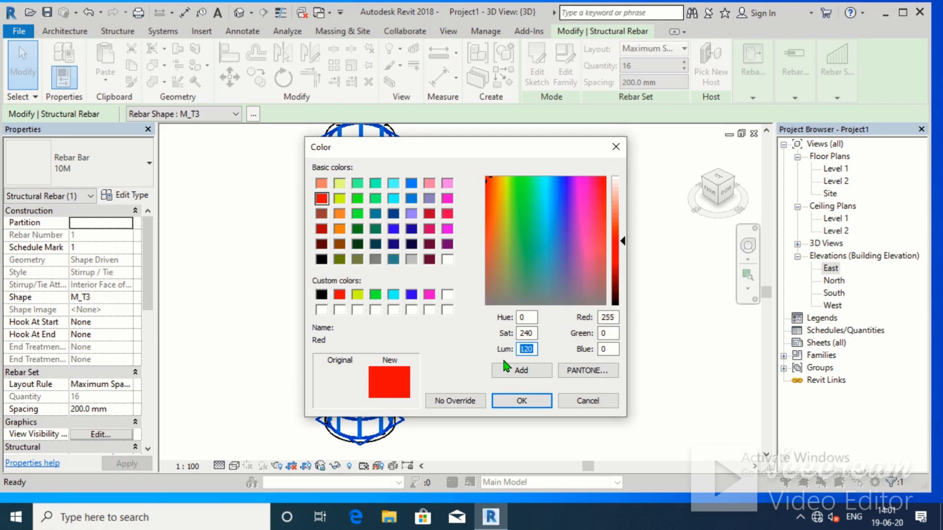
text(77)
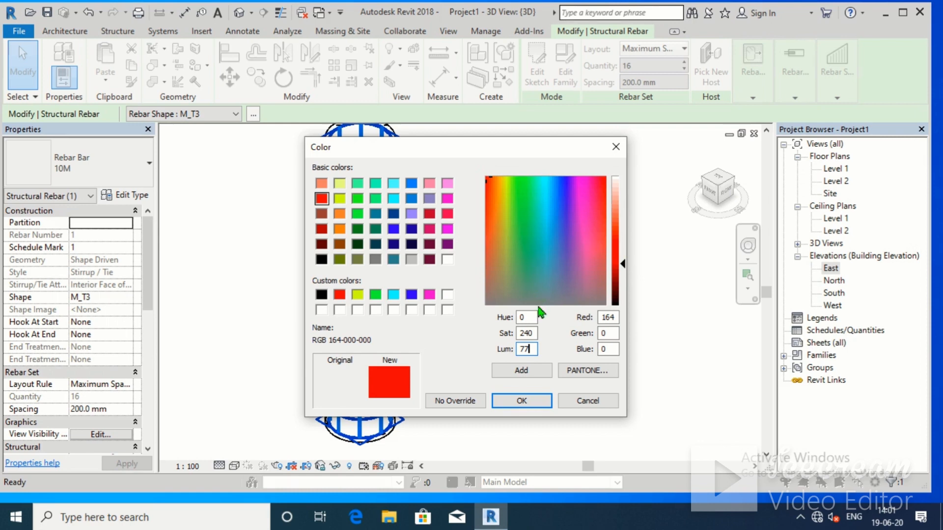
click(506, 402)
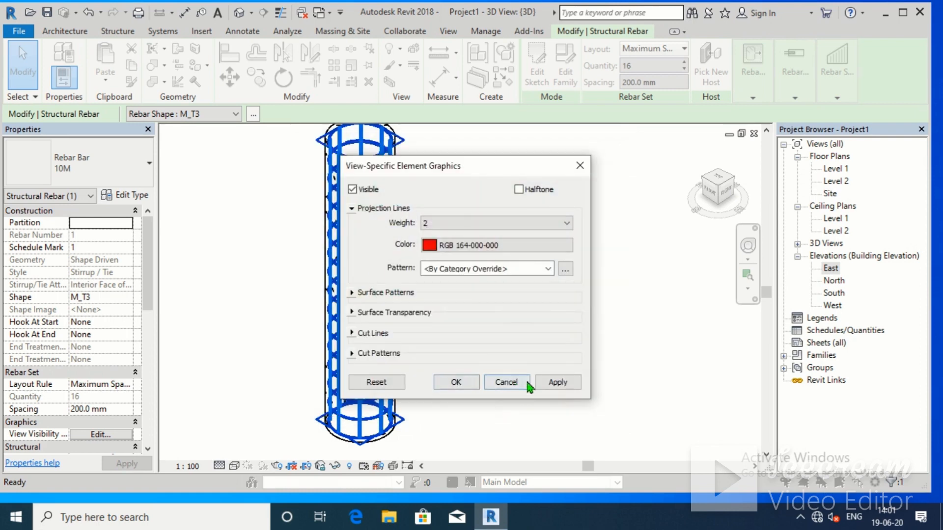
Set the tie set's projection line pattern to Solid, apply the element overrides and deselect the ties
click(480, 275)
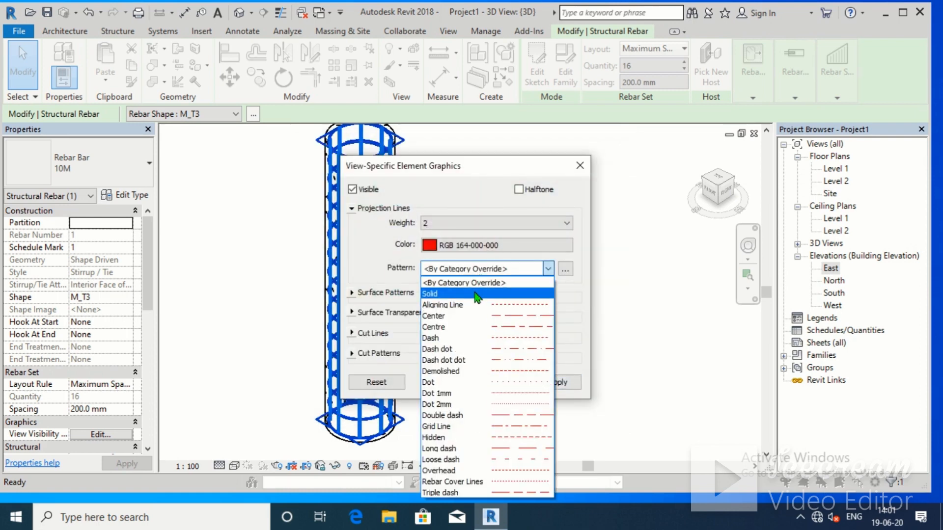
click(477, 294)
click(557, 383)
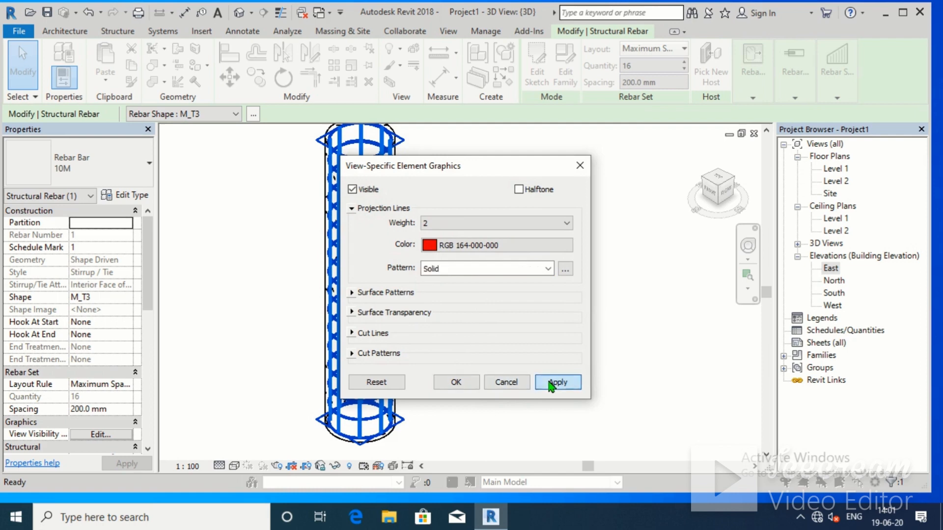
click(456, 382)
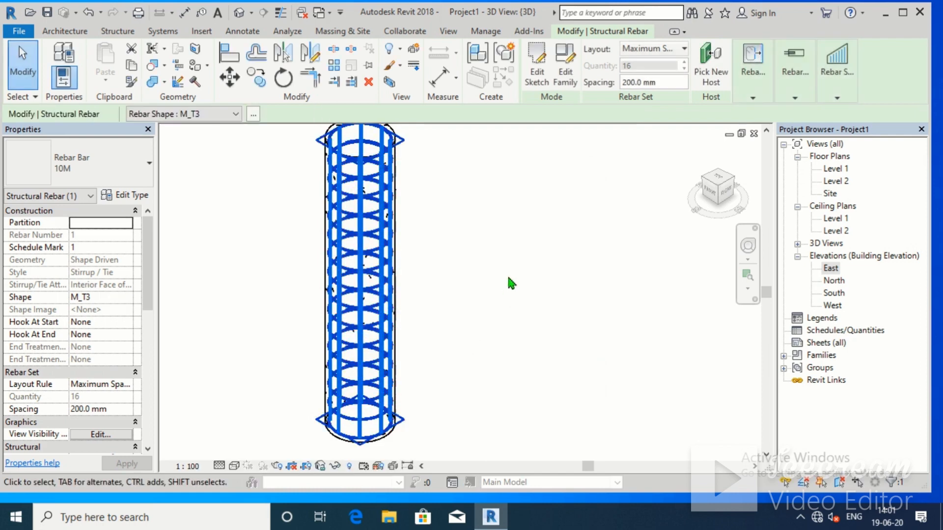
click(509, 282)
scroll(509, 282, down, 3)
middle_drag(506, 277, 442, 257)
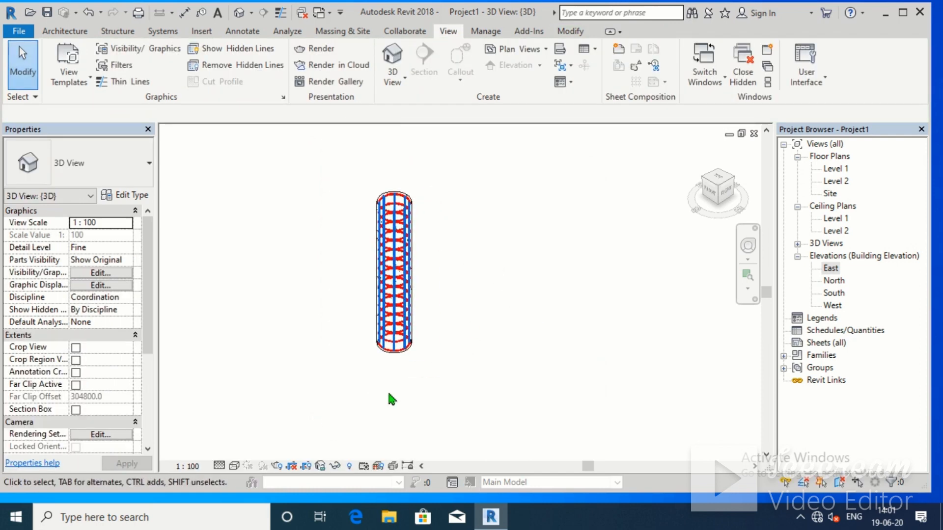
Step the {3D} view's visual style through Hidden Line, Shaded and Consistent Colors, finishing on Realistic
click(234, 465)
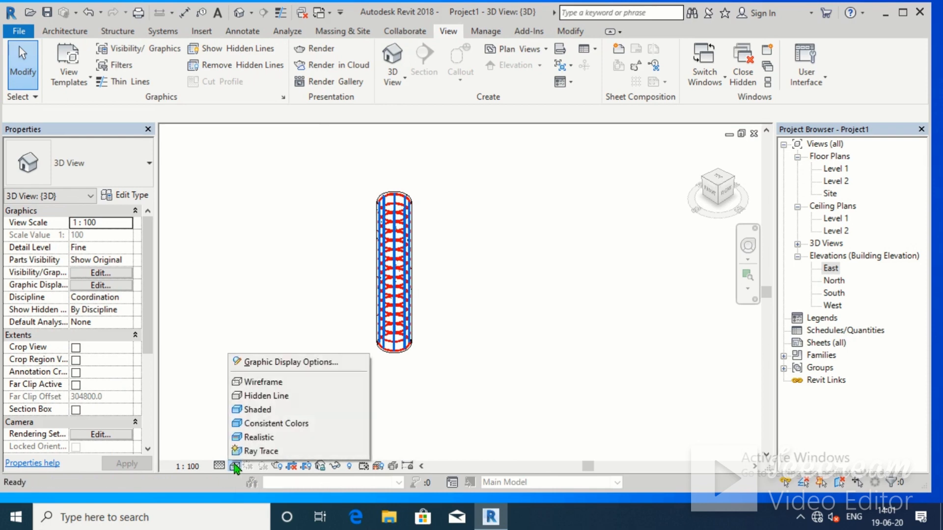
click(256, 396)
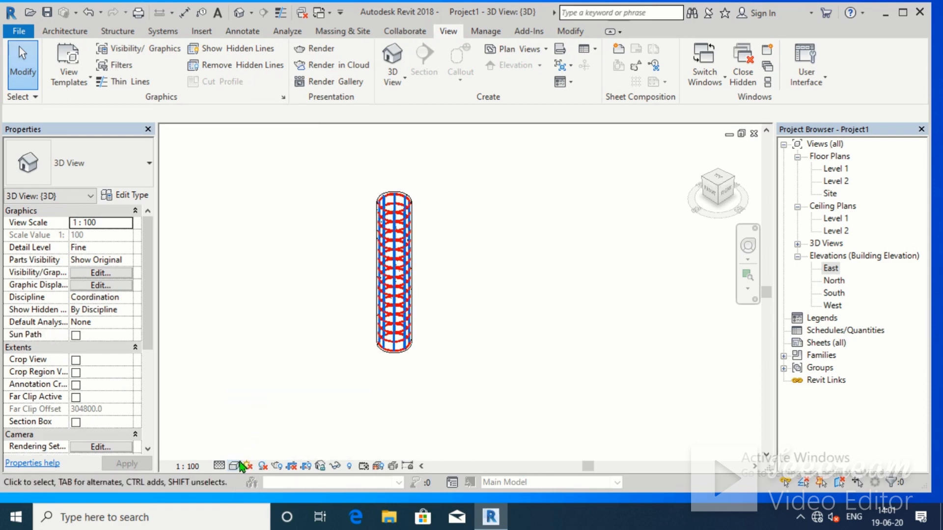
click(234, 465)
click(255, 410)
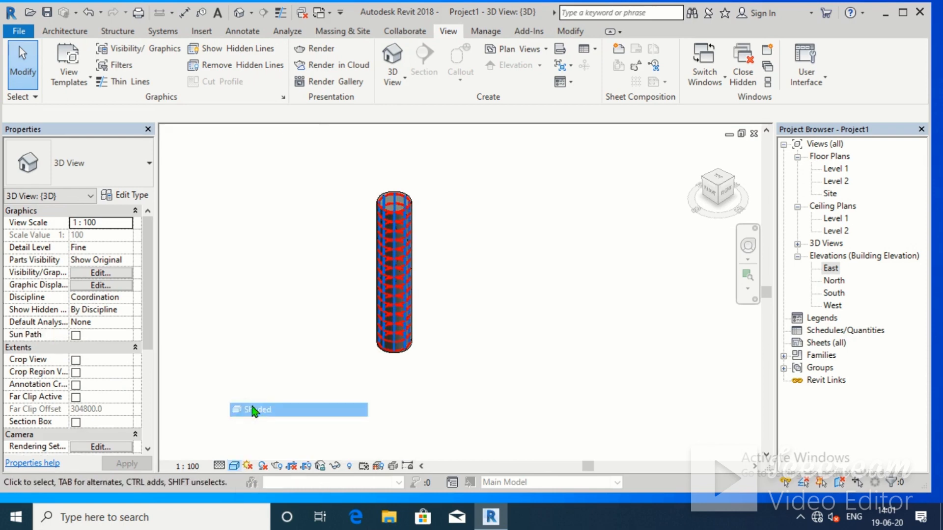
click(234, 465)
click(258, 423)
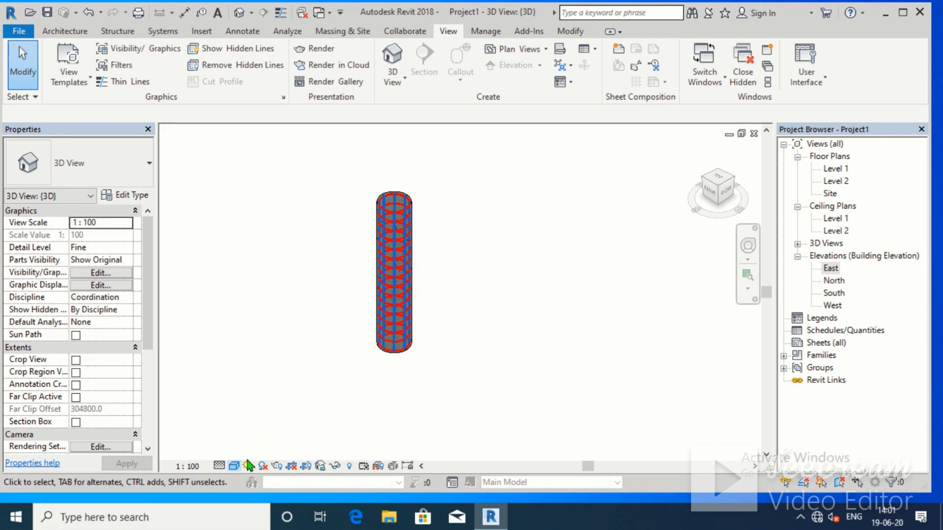
click(235, 465)
click(256, 437)
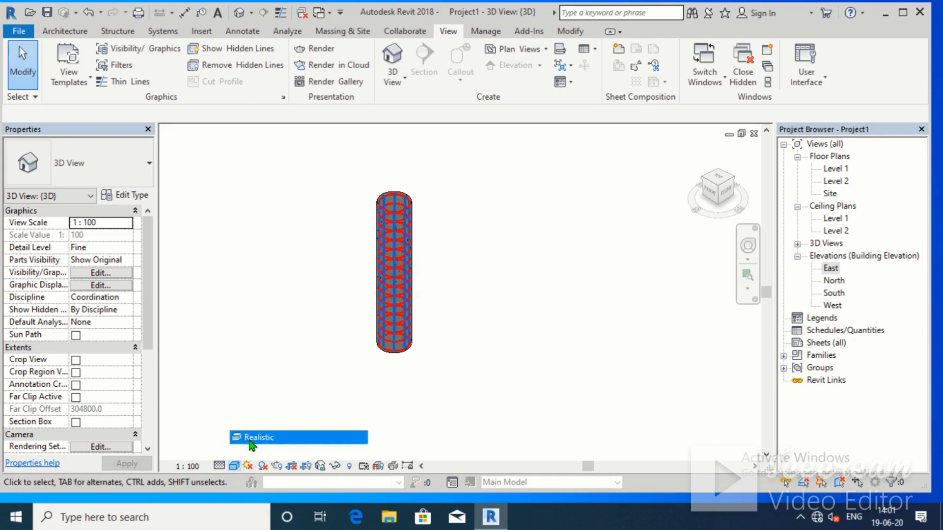
Try the Ray Trace visual style, close the ray-traced view and reopen the default 3D view
click(234, 466)
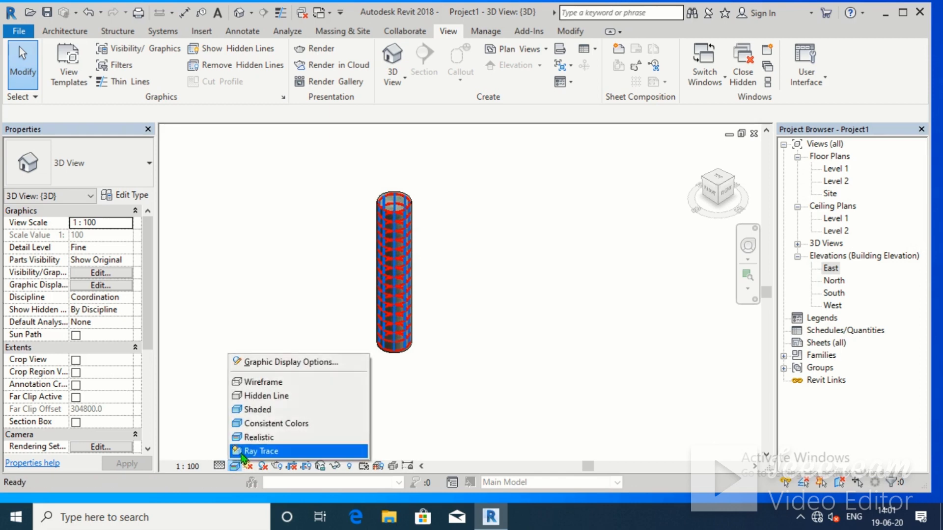
click(255, 452)
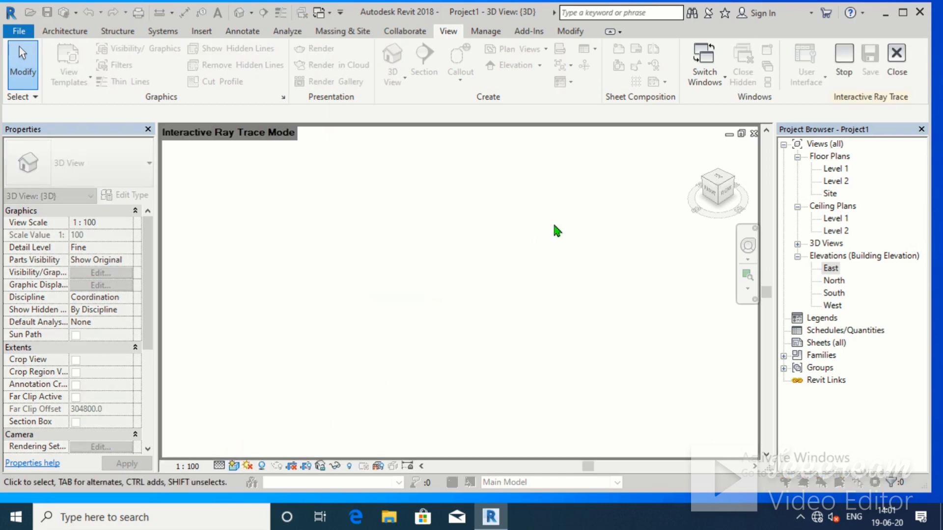
click(754, 134)
scroll(423, 285, down, 2)
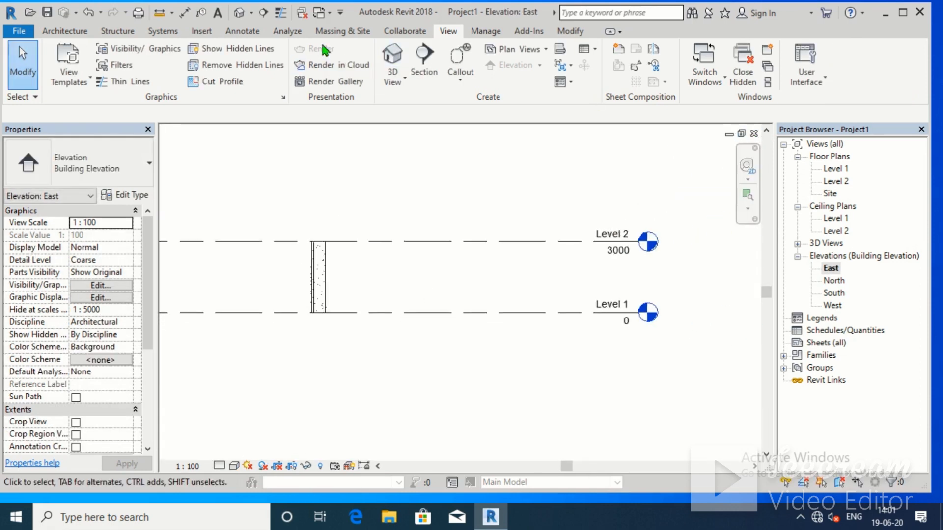
click(252, 13)
click(252, 30)
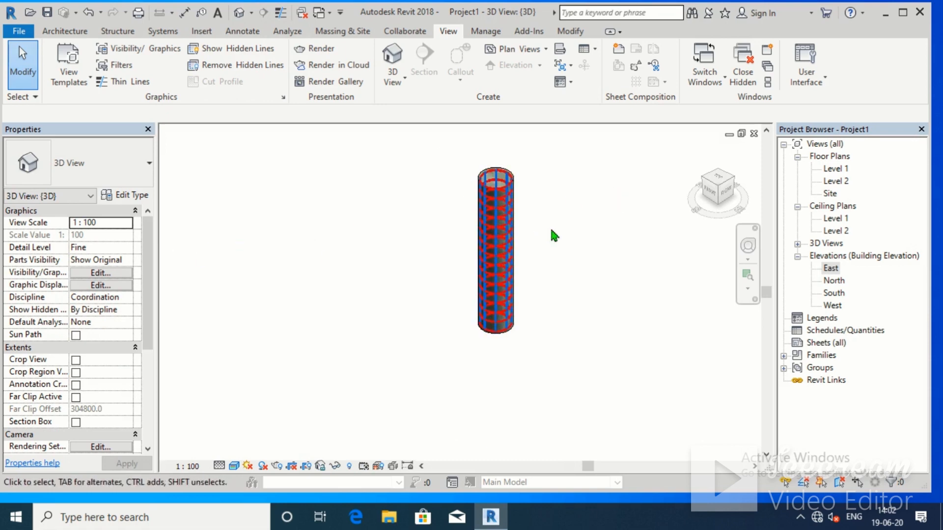
middle_drag(427, 244, 260, 288)
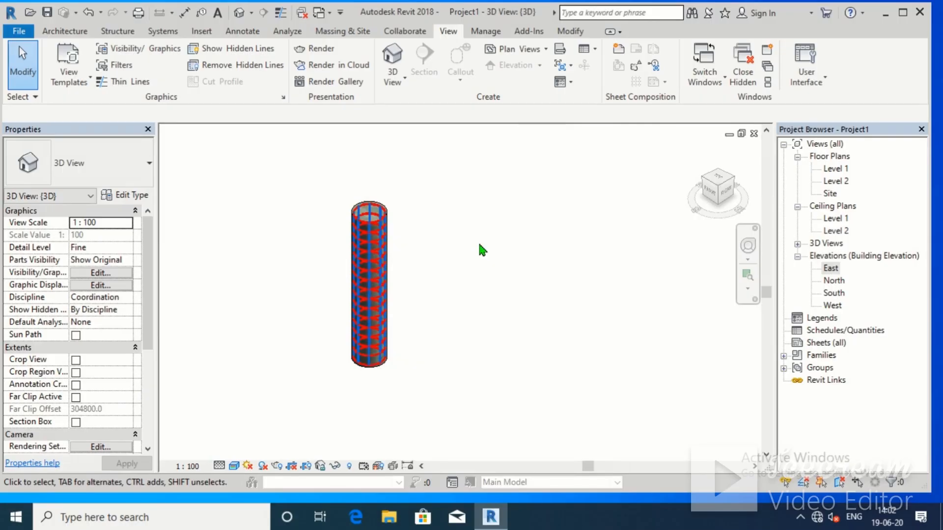
scroll(480, 248, down, 2)
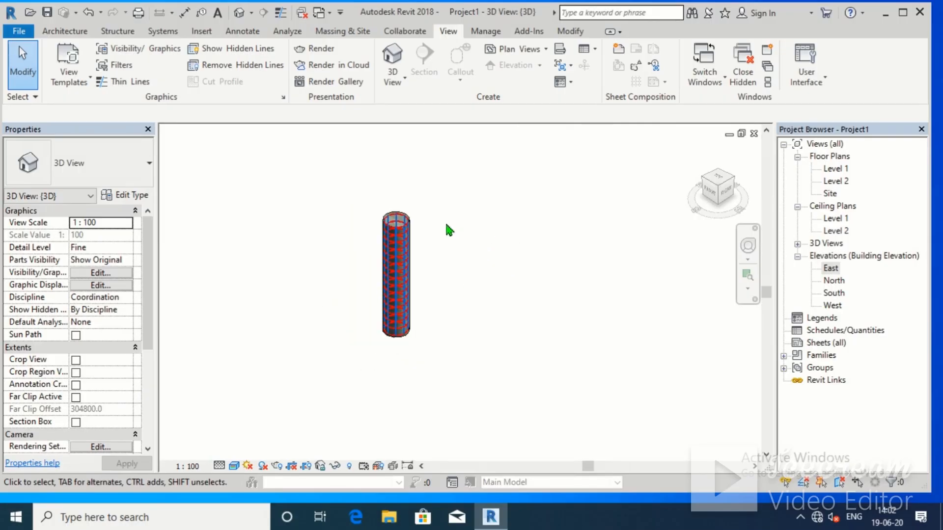
middle_drag(488, 256, 494, 263)
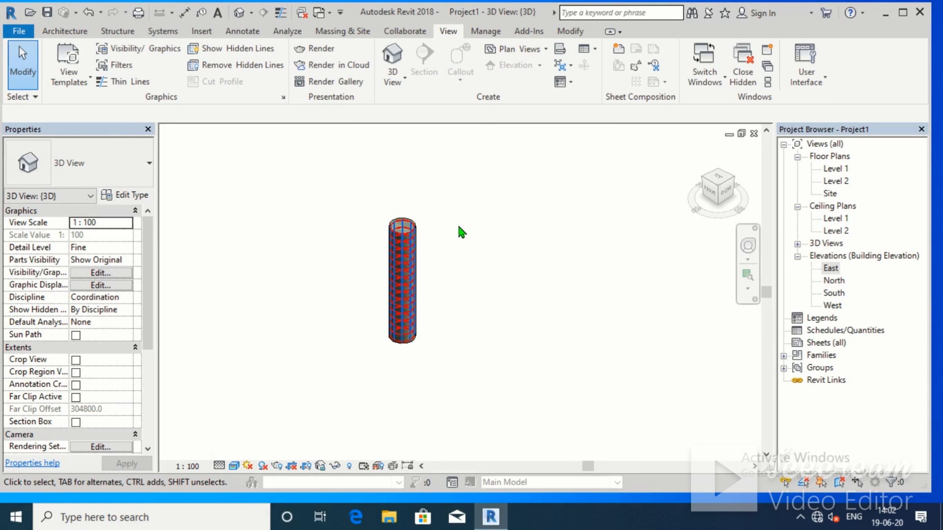